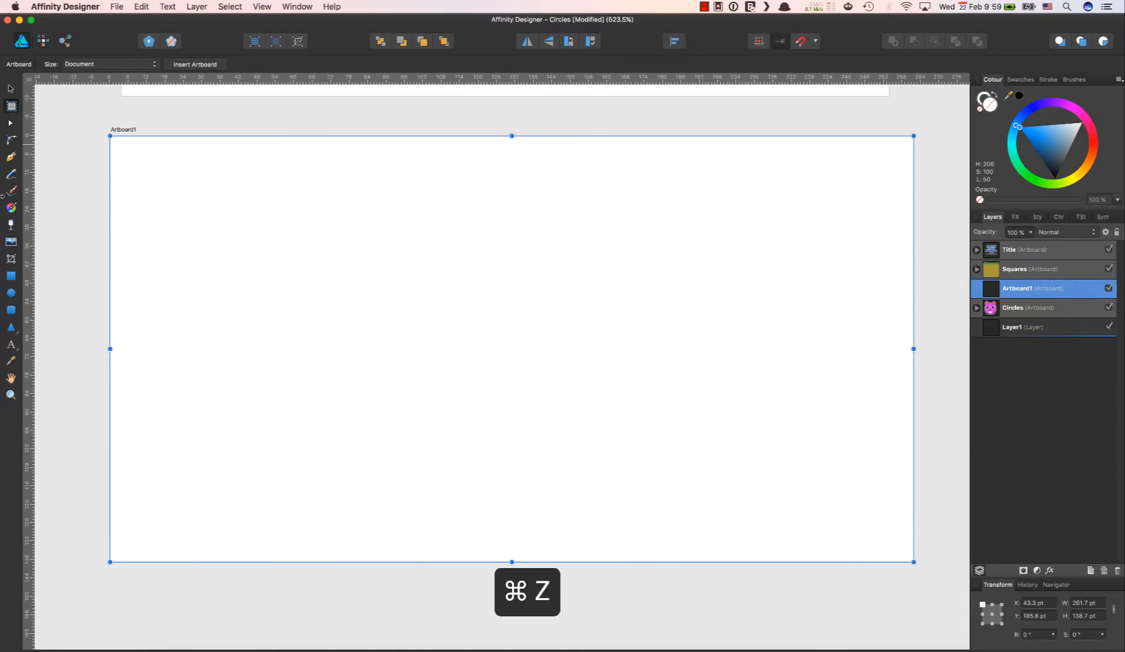
# Step: Draw a rectangle about 261 by 78 pt across the upper part of Artboard1 and fill it with blue (H 213, S 100, L 50)
pyautogui.click(14, 275)
pyautogui.click(73, 283)
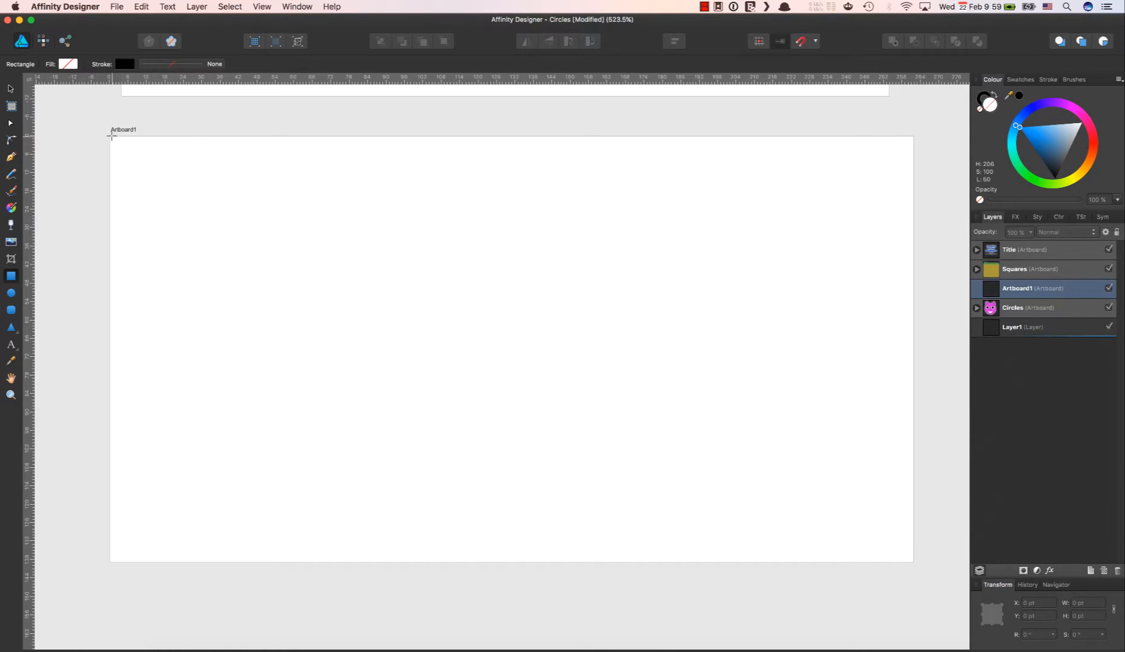
pyautogui.moveTo(111, 136); pyautogui.dragTo(913, 375)
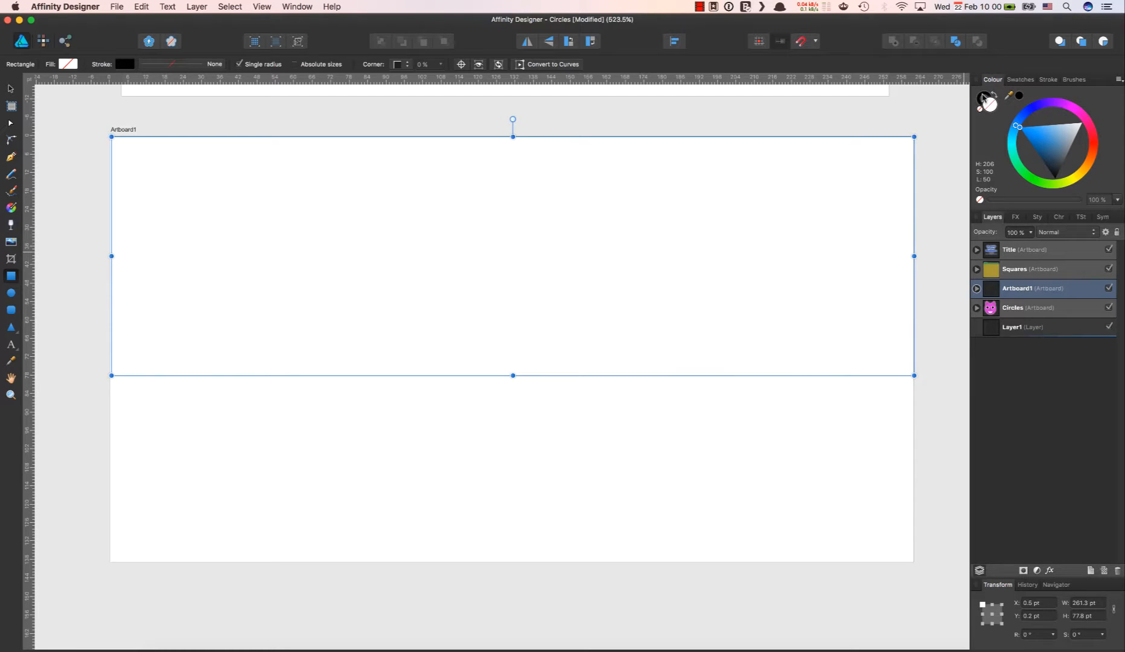
pyautogui.click(984, 97)
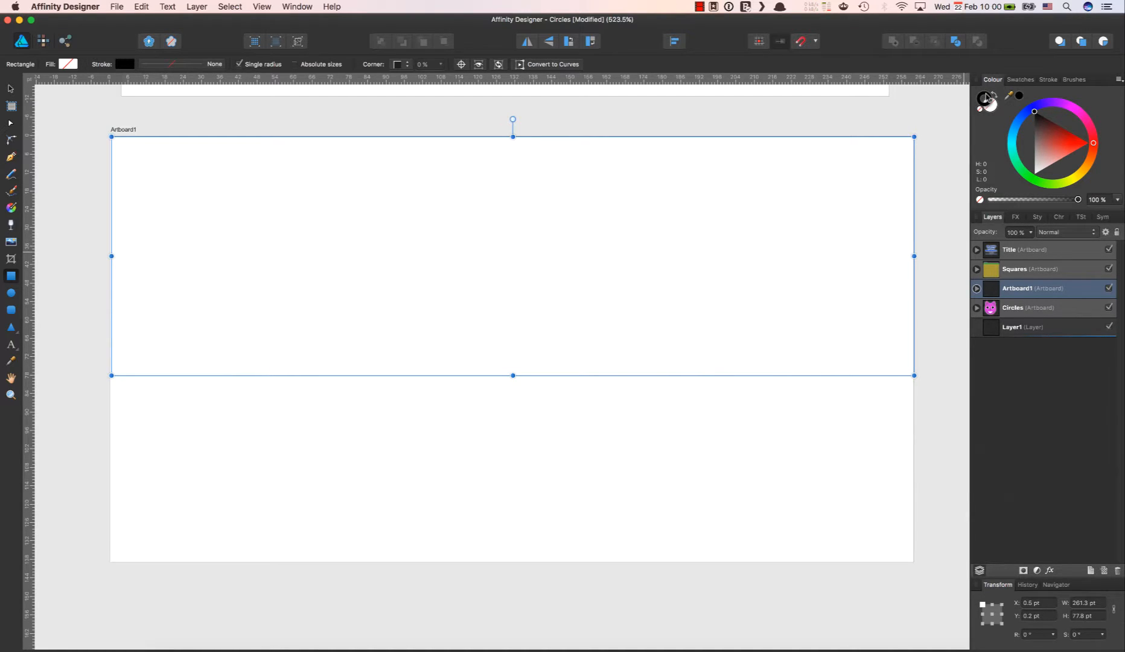
pyautogui.click(989, 100)
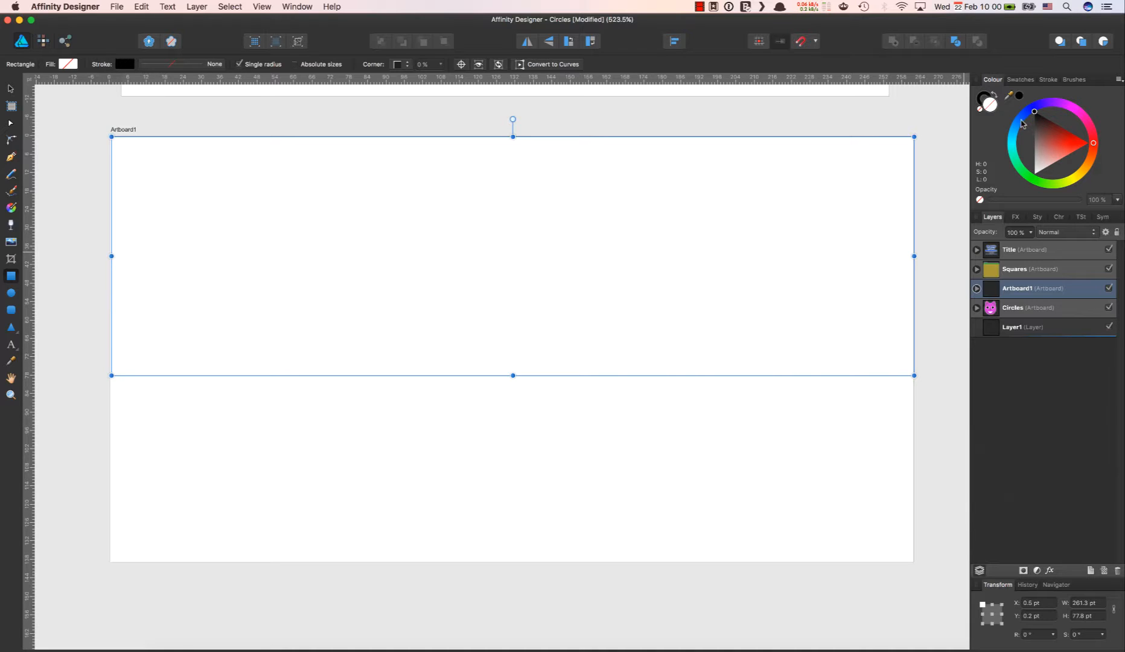
pyautogui.click(1020, 123)
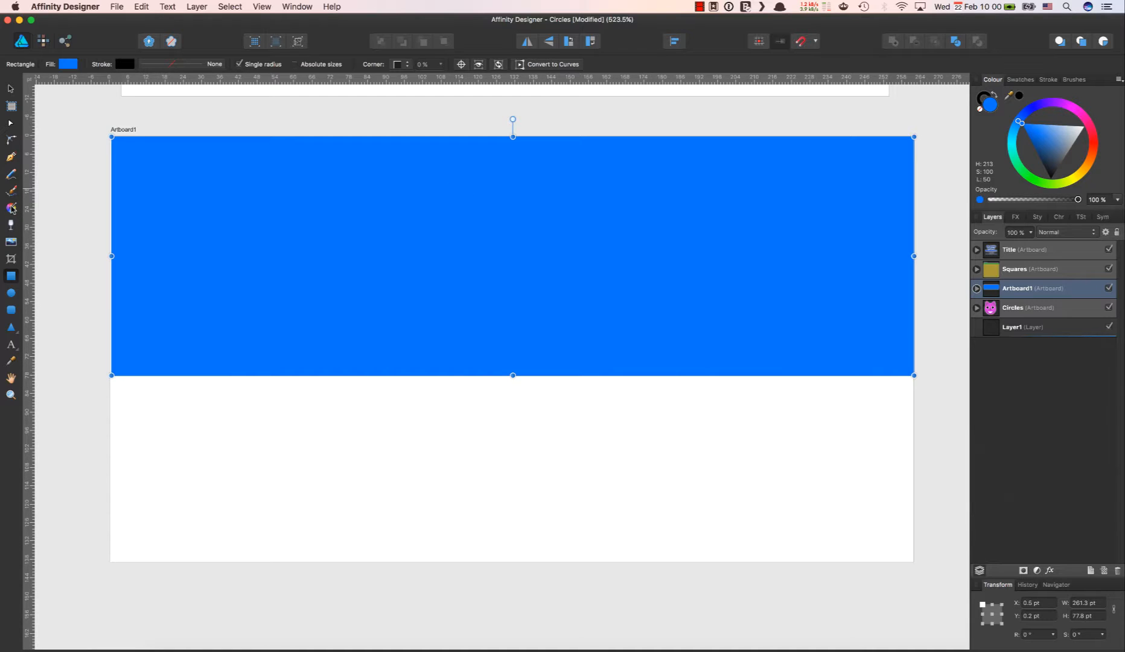
# Step: Apply a vertical linear gradient to the blue rectangle, running from bright blue at its base to darker blue (L 30) near its upper edge
pyautogui.click(12, 208)
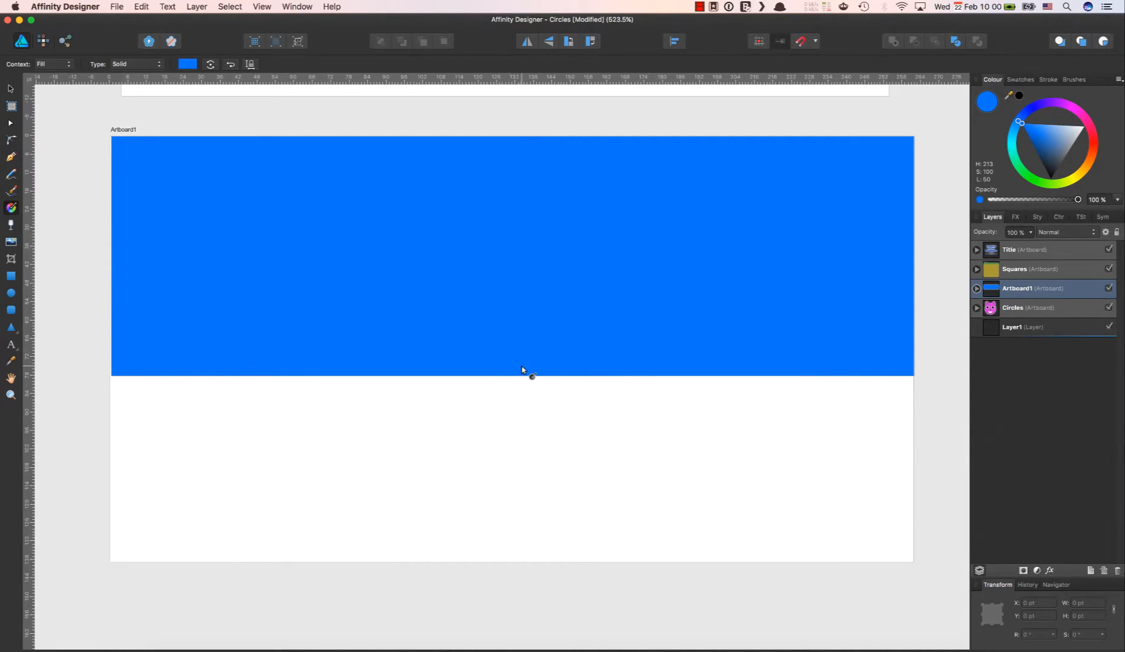
pyautogui.moveTo(522, 367); pyautogui.dragTo(520, 155)
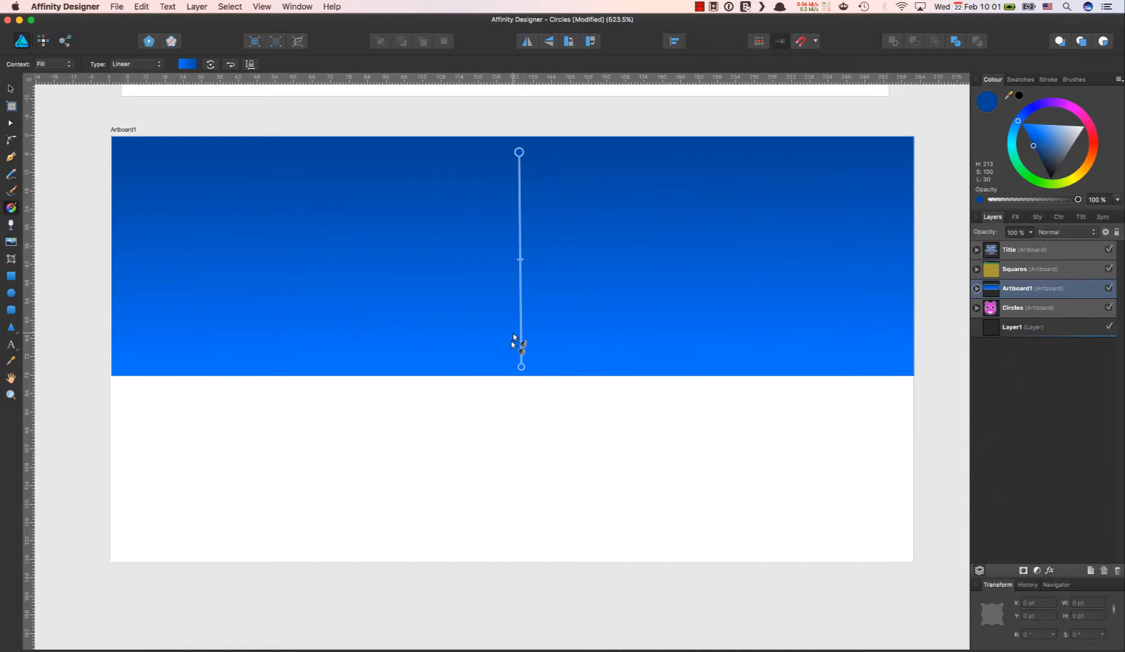
pyautogui.click(522, 367)
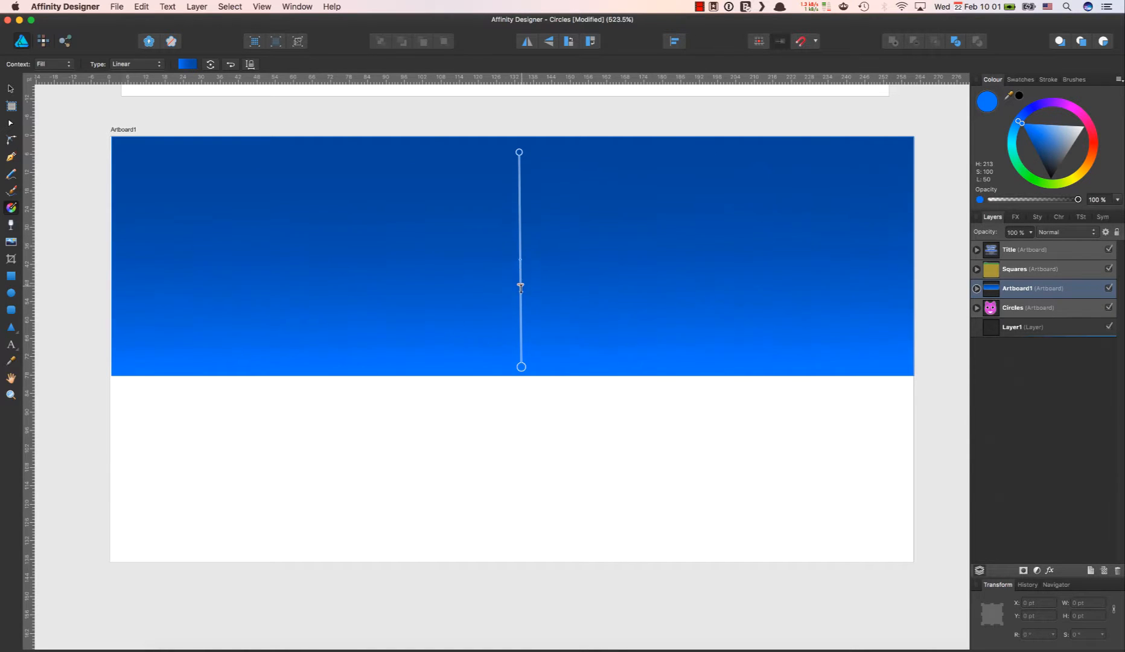
pyautogui.moveTo(521, 266)
pyautogui.mouseDown()
pyautogui.moveTo(520, 214)
pyautogui.moveTo(521, 253)
pyautogui.mouseUp()
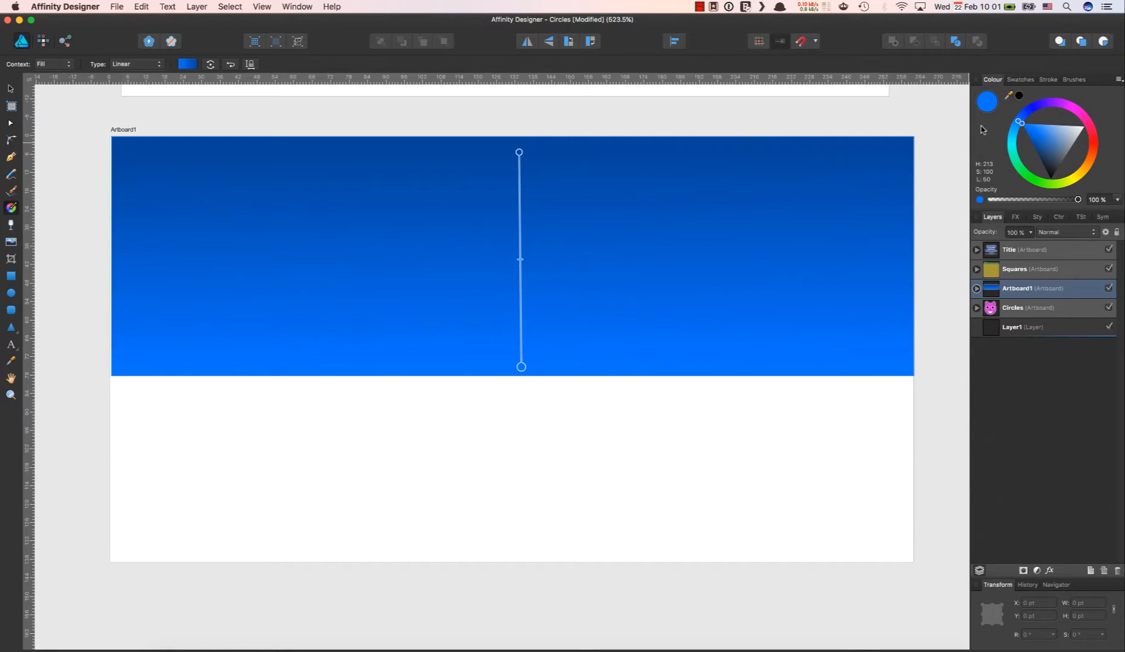
# Step: Change the sky gradient's lower stop to a lighter blue (H 202, S 100, L 50) and deselect the rectangle
pyautogui.click(1021, 80)
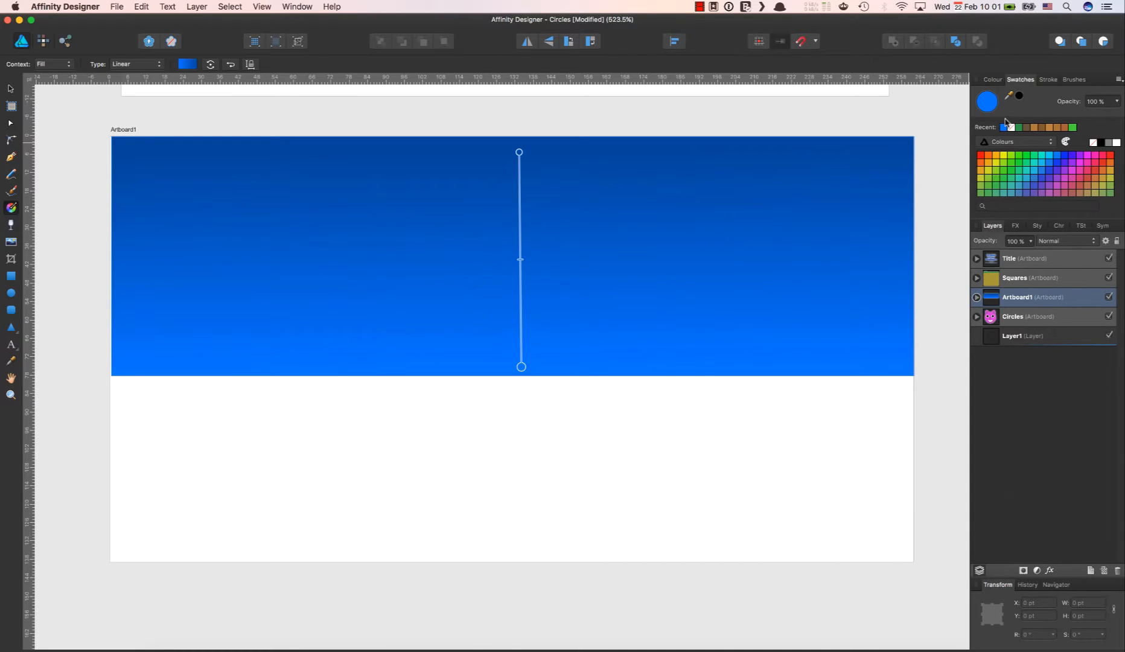
pyautogui.click(993, 79)
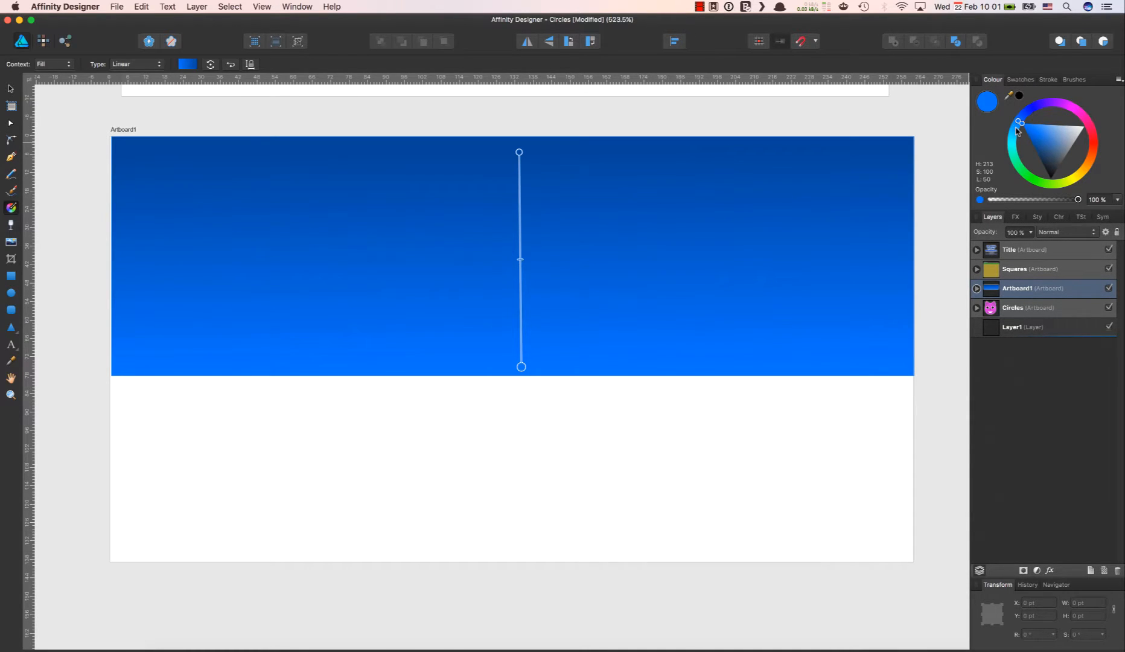
pyautogui.moveTo(1018, 130); pyautogui.dragTo(1017, 128)
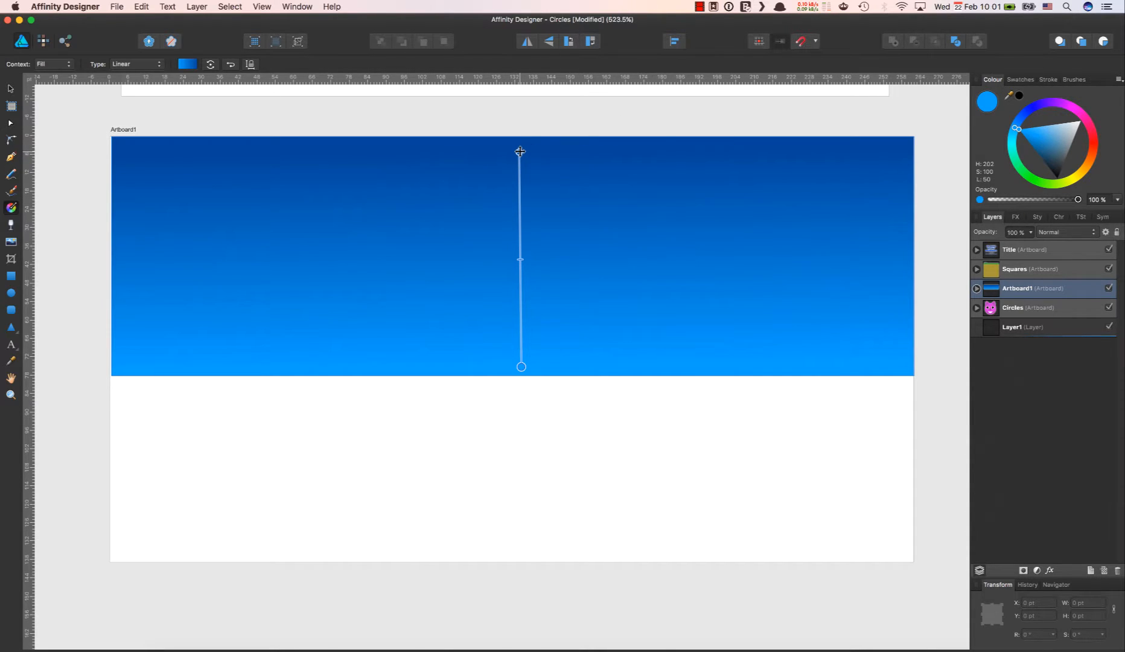
pyautogui.moveTo(520, 151); pyautogui.dragTo(520, 149)
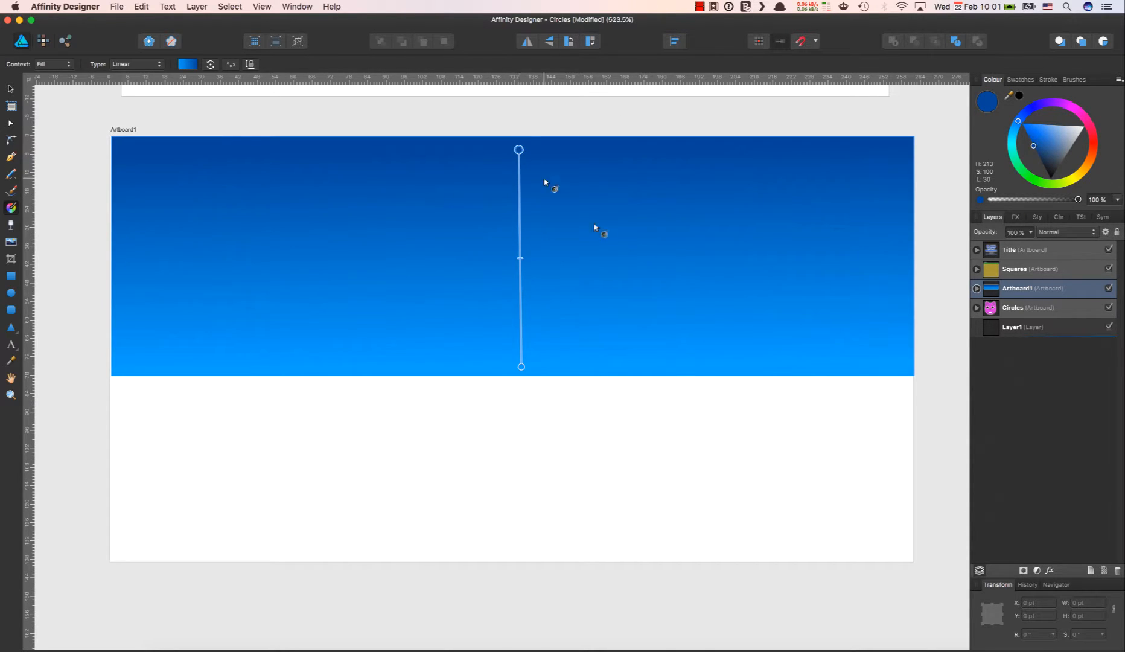
pyautogui.click(521, 367)
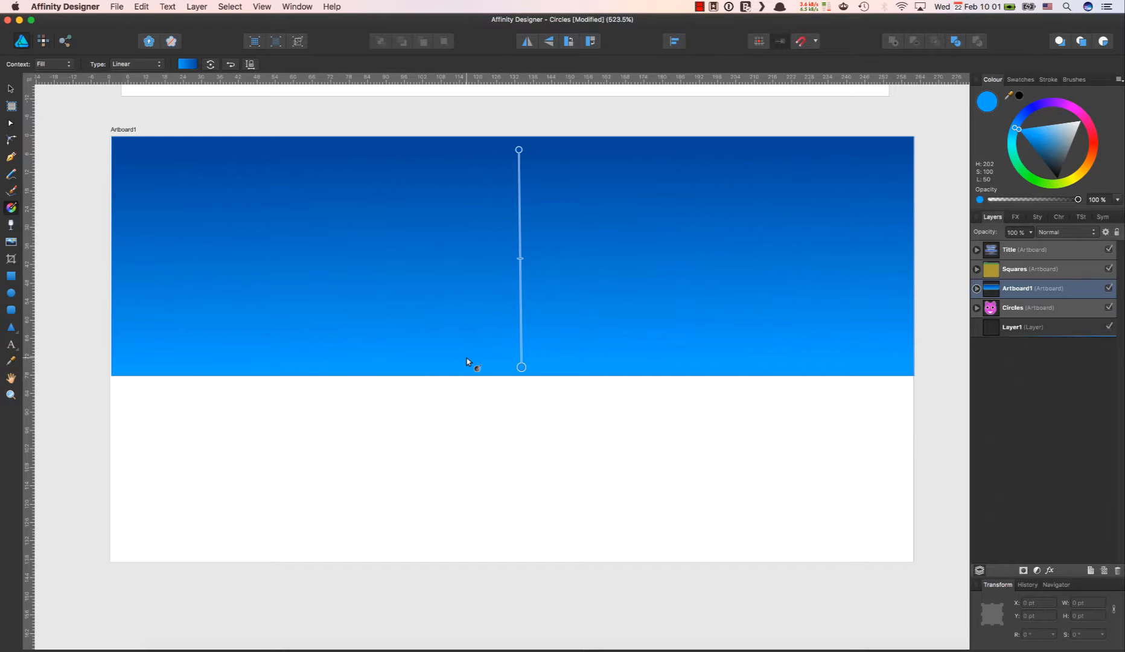
pyautogui.click(11, 91)
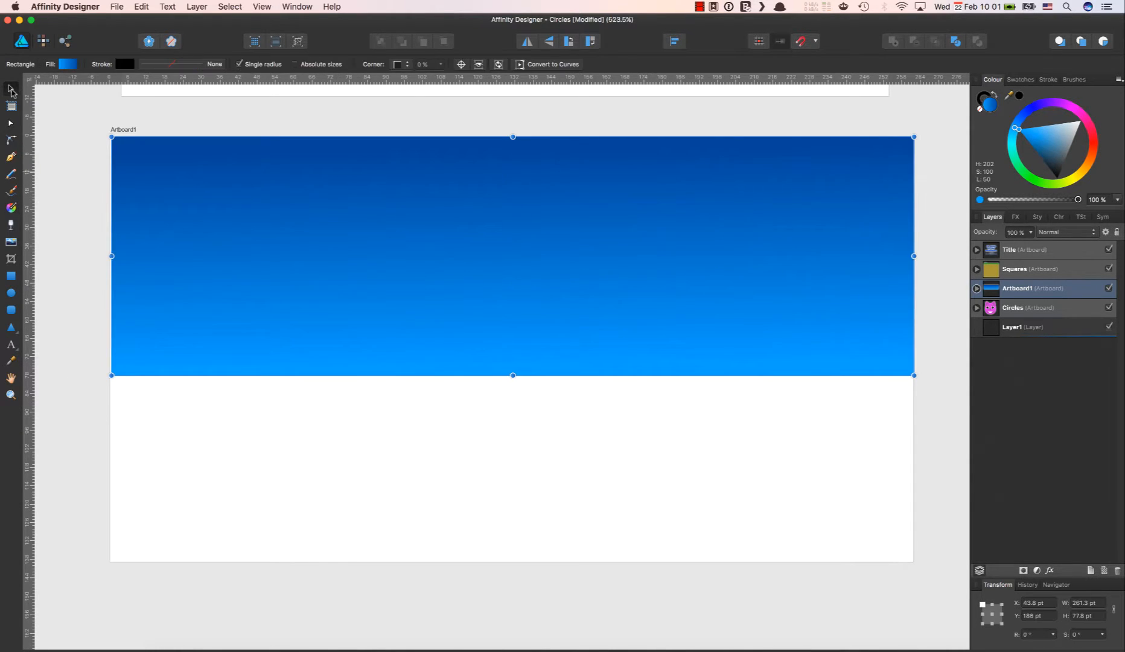
pyautogui.click(97, 526)
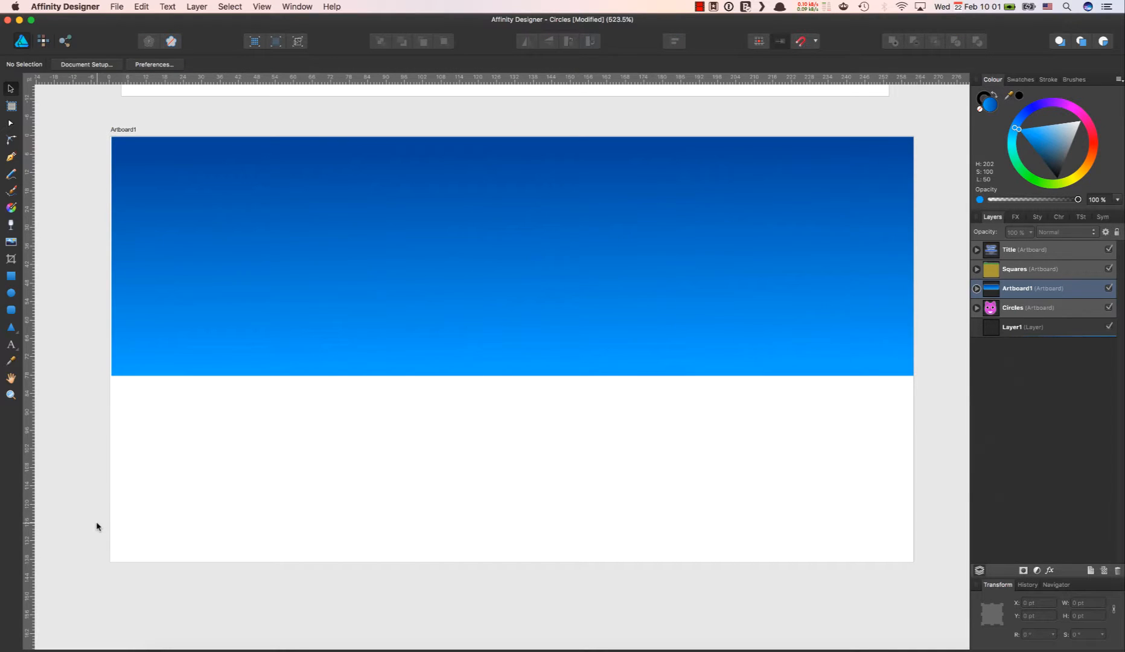
# Step: Draw a green ground rectangle (H 144, S 43, L 45), about 261 by 60 pt, below the sky, aligned with the sky's lower and side edges
pyautogui.click(1019, 171)
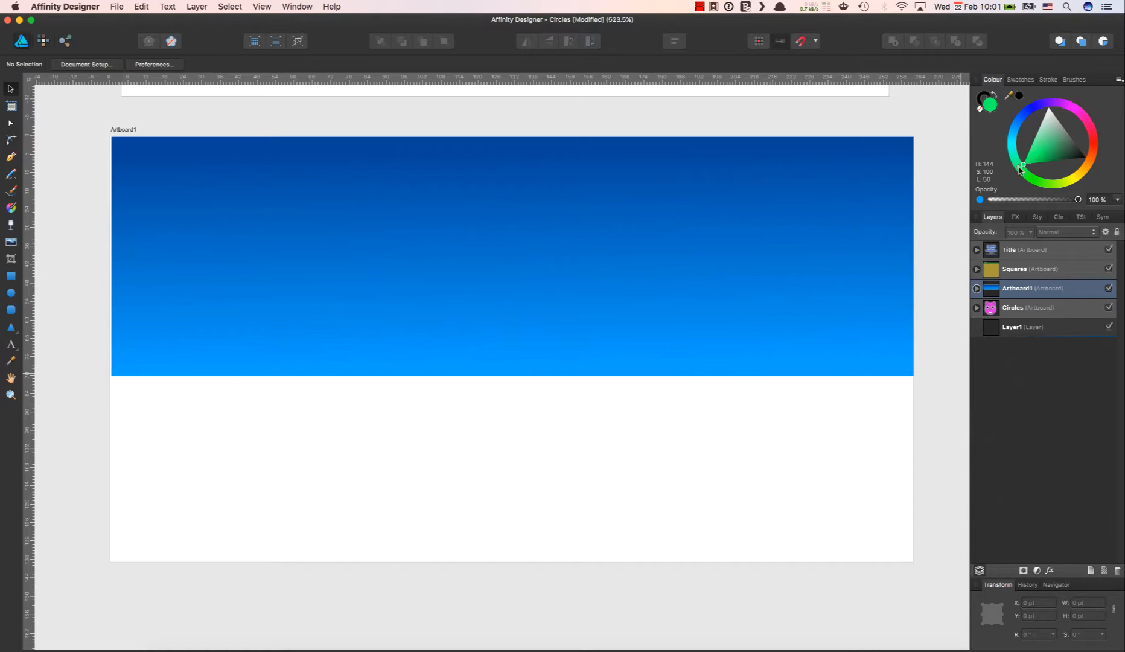
pyautogui.click(1054, 150)
pyautogui.click(10, 277)
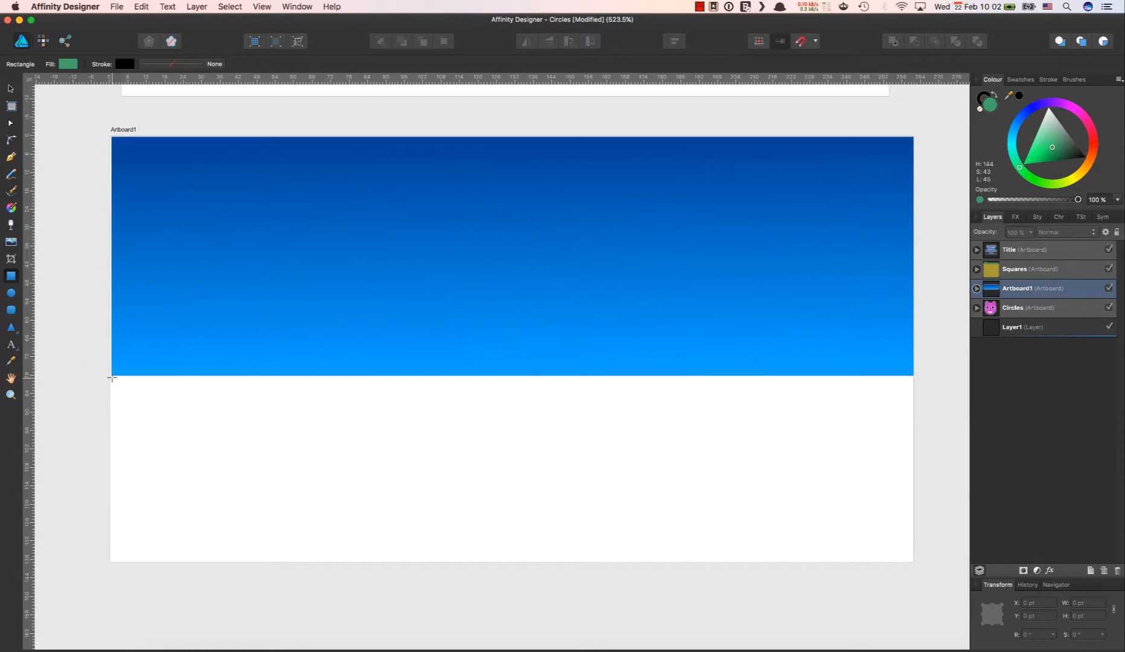
pyautogui.moveTo(113, 378); pyautogui.dragTo(913, 560)
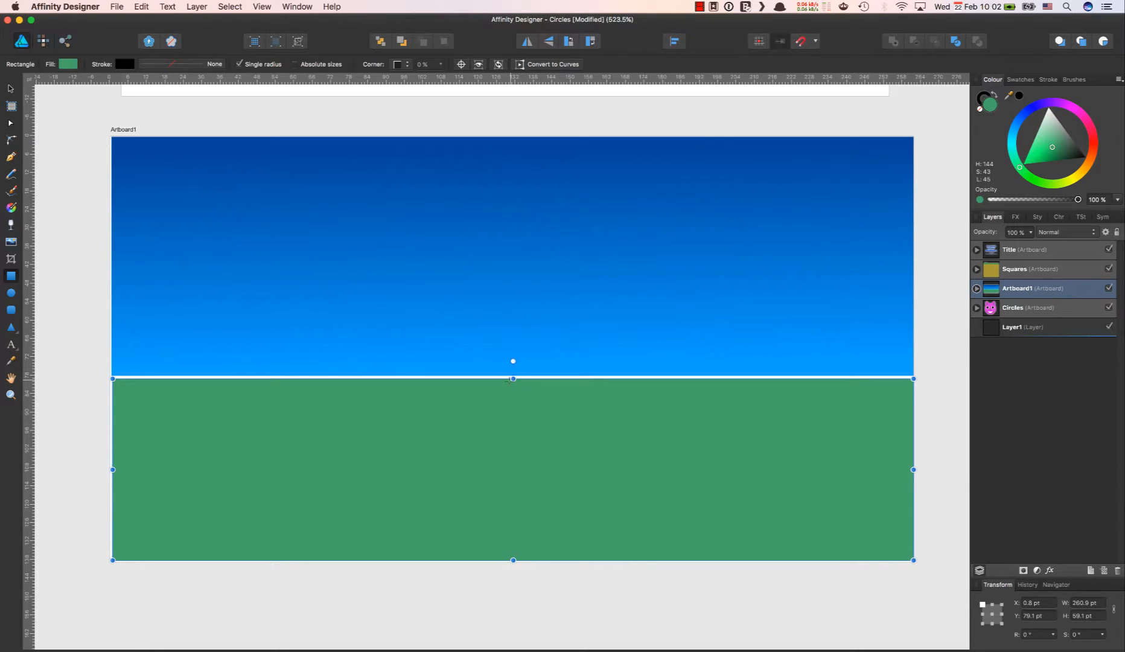
pyautogui.moveTo(513, 379); pyautogui.dragTo(515, 377)
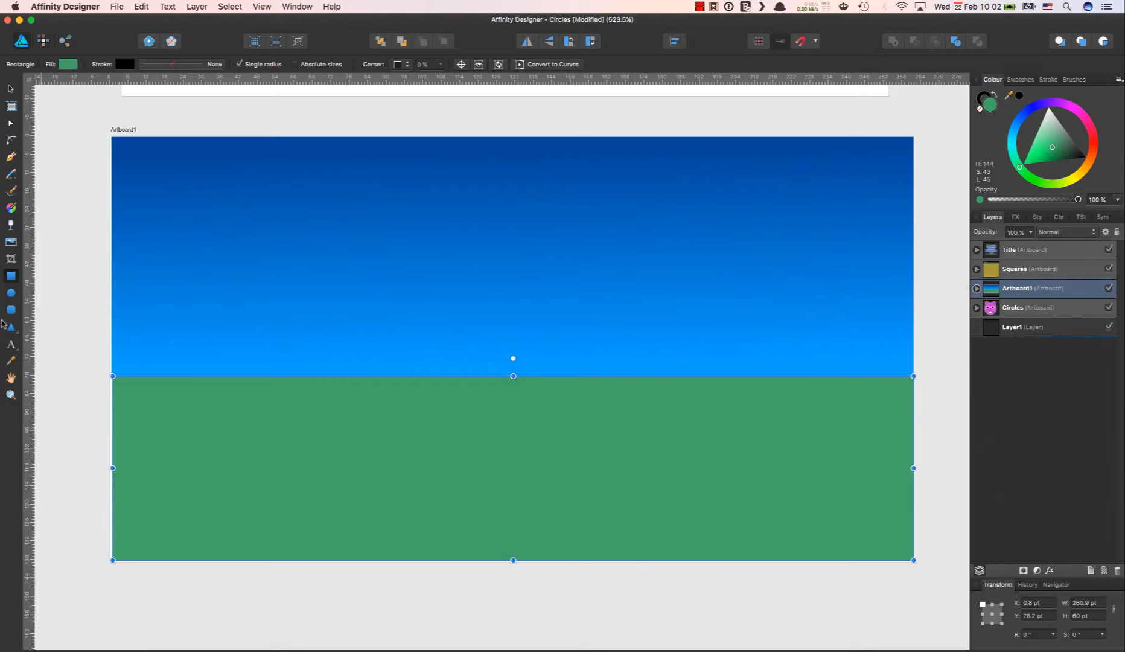
pyautogui.moveTo(114, 467); pyautogui.dragTo(112, 467)
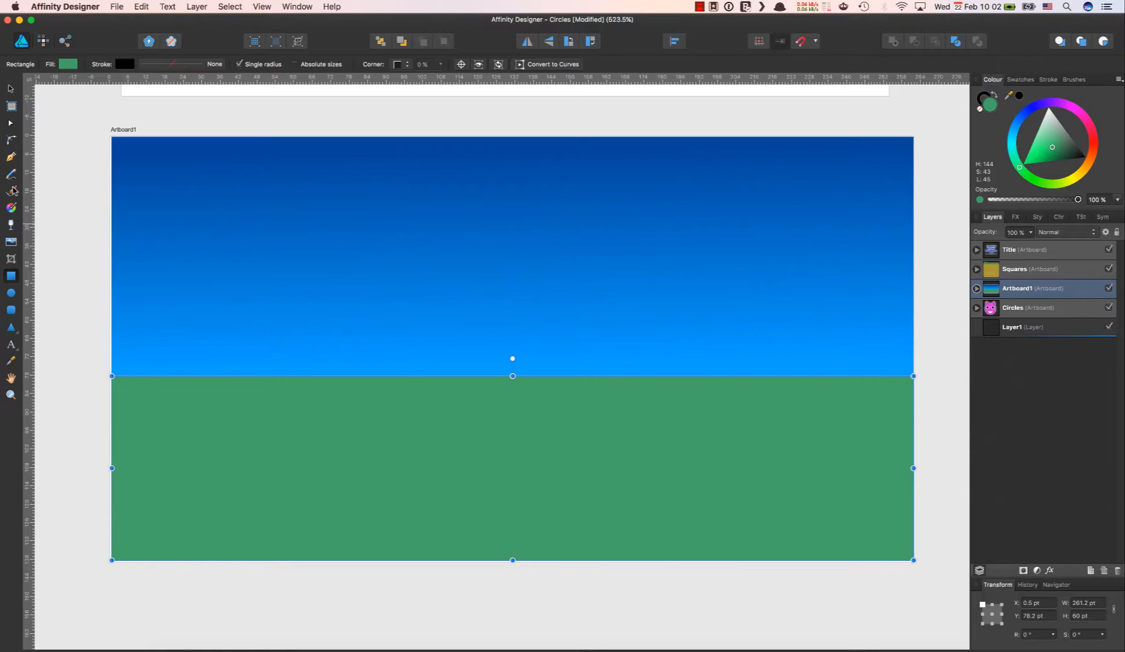
# Step: Apply a vertical linear gradient to the green rectangle, with the darker green near the horizon and a lighter green (L 66) near its base
pyautogui.click(11, 208)
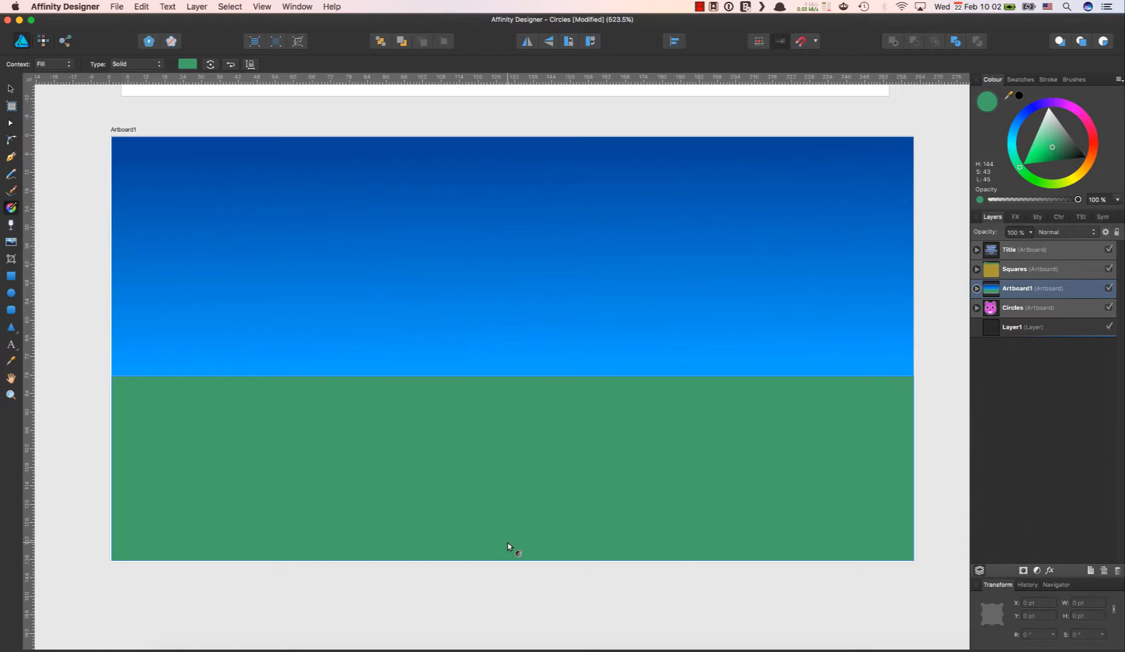
pyautogui.moveTo(508, 542); pyautogui.dragTo(510, 405)
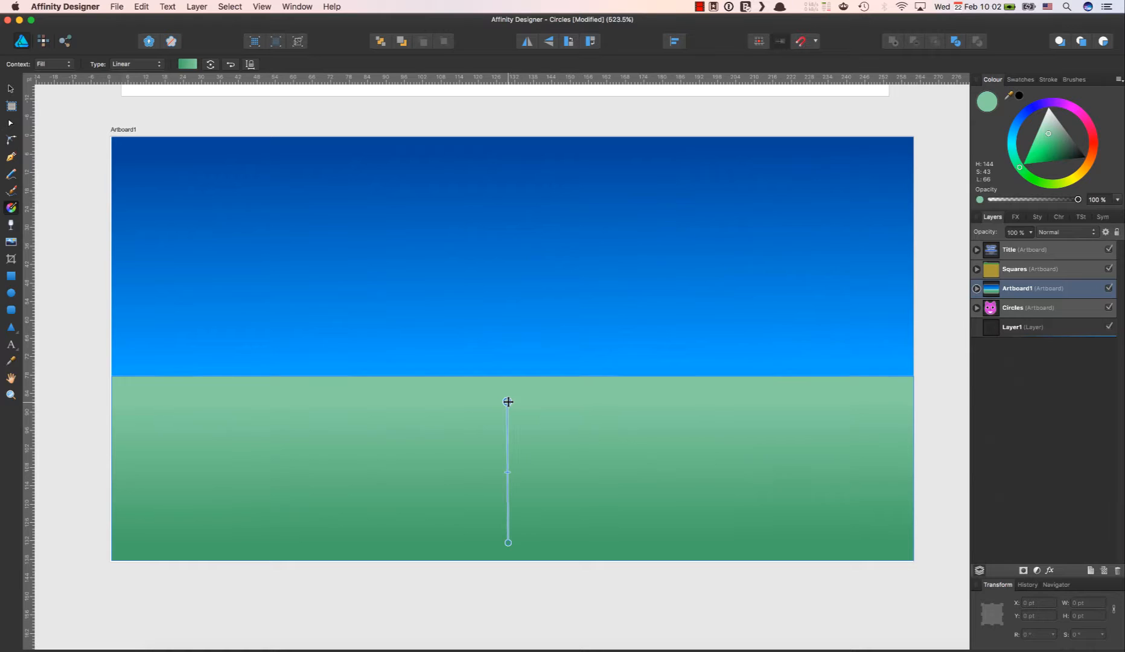
pyautogui.moveTo(508, 402); pyautogui.dragTo(613, 539)
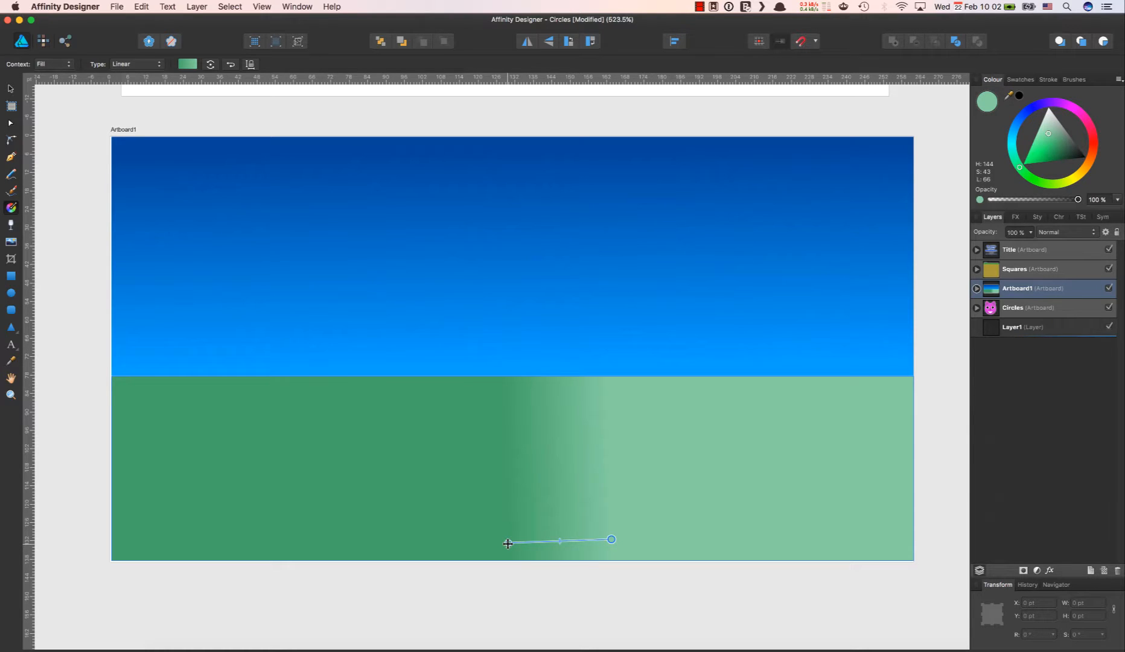
pyautogui.moveTo(507, 543)
pyautogui.mouseDown()
pyautogui.moveTo(505, 509)
pyautogui.moveTo(548, 454)
pyautogui.moveTo(603, 431)
pyautogui.moveTo(527, 446)
pyautogui.moveTo(497, 475)
pyautogui.moveTo(427, 459)
pyautogui.moveTo(523, 479)
pyautogui.moveTo(468, 469)
pyautogui.moveTo(492, 465)
pyautogui.moveTo(414, 504)
pyautogui.moveTo(415, 539)
pyautogui.moveTo(447, 472)
pyautogui.moveTo(533, 421)
pyautogui.moveTo(604, 406)
pyautogui.mouseUp()
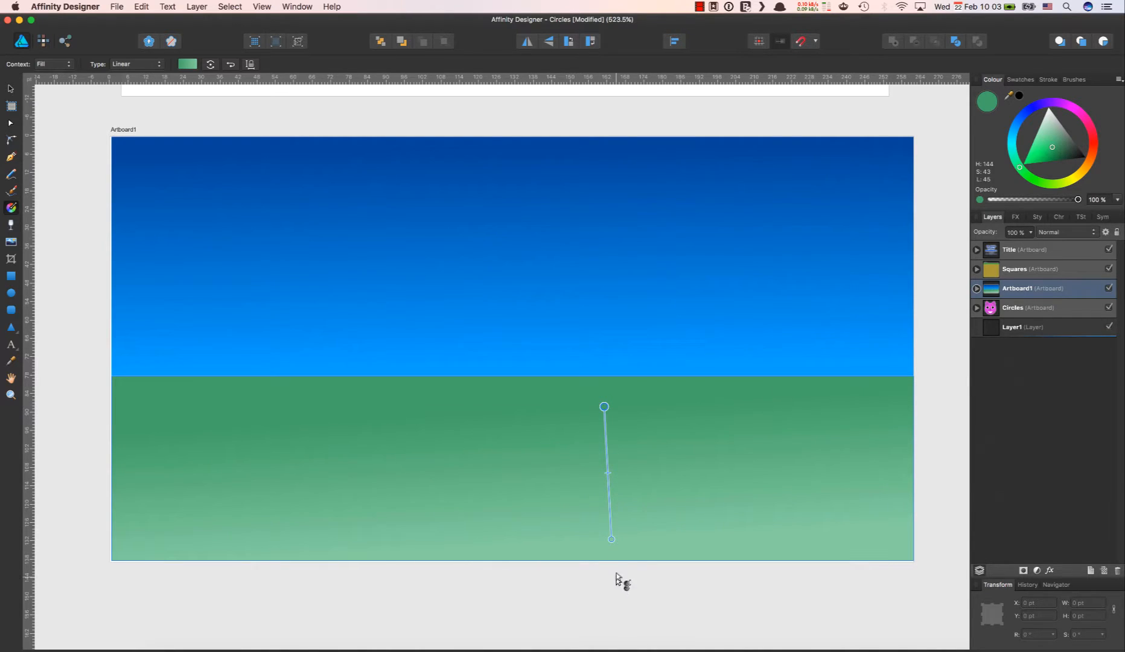
pyautogui.moveTo(612, 538); pyautogui.dragTo(558, 543)
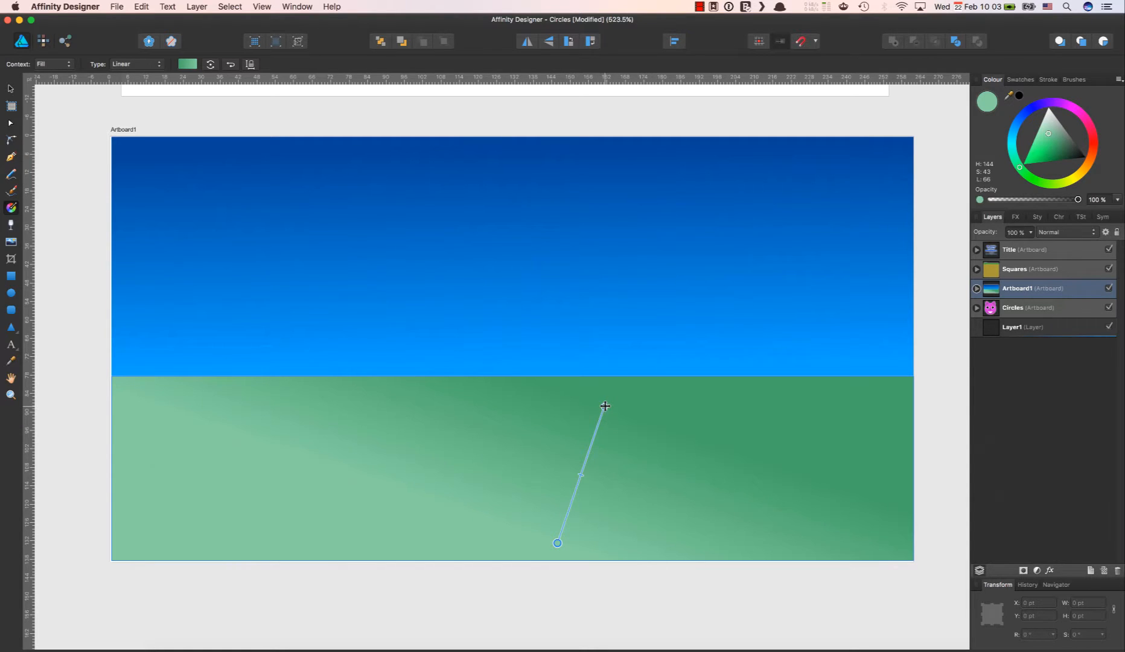
pyautogui.moveTo(605, 406); pyautogui.dragTo(564, 406)
pyautogui.moveTo(562, 406); pyautogui.dragTo(558, 408)
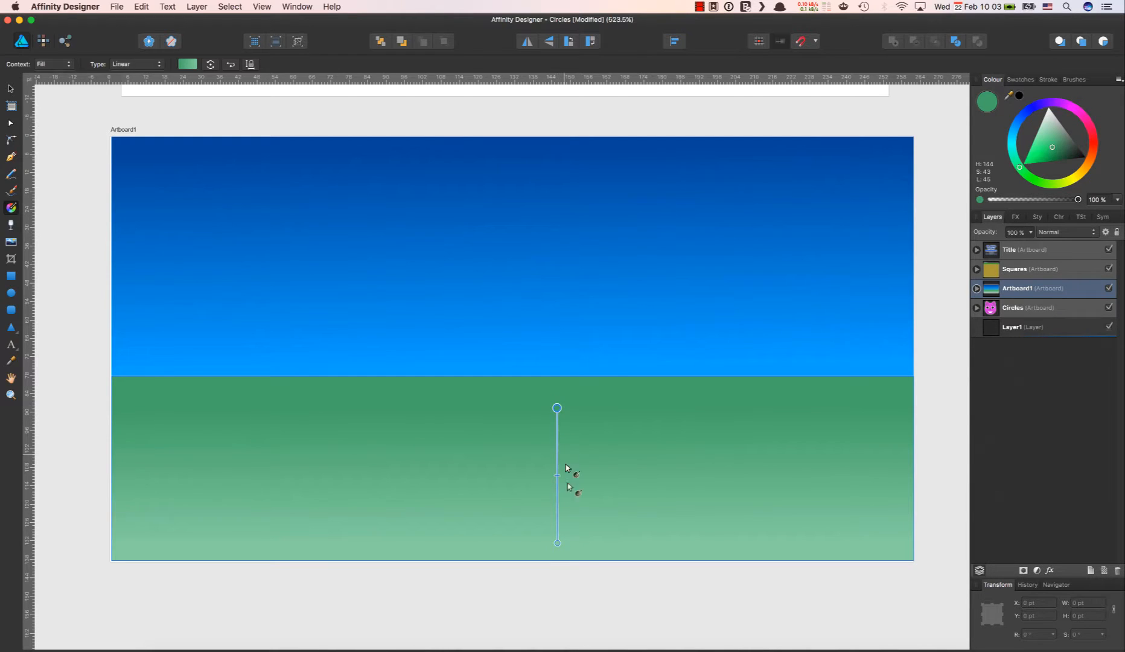
# Step: Recolour the ground gradient's lower stop to a brighter, more saturated green (H 141, S 95, L 69)
pyautogui.click(558, 543)
pyautogui.doubleClick(987, 102)
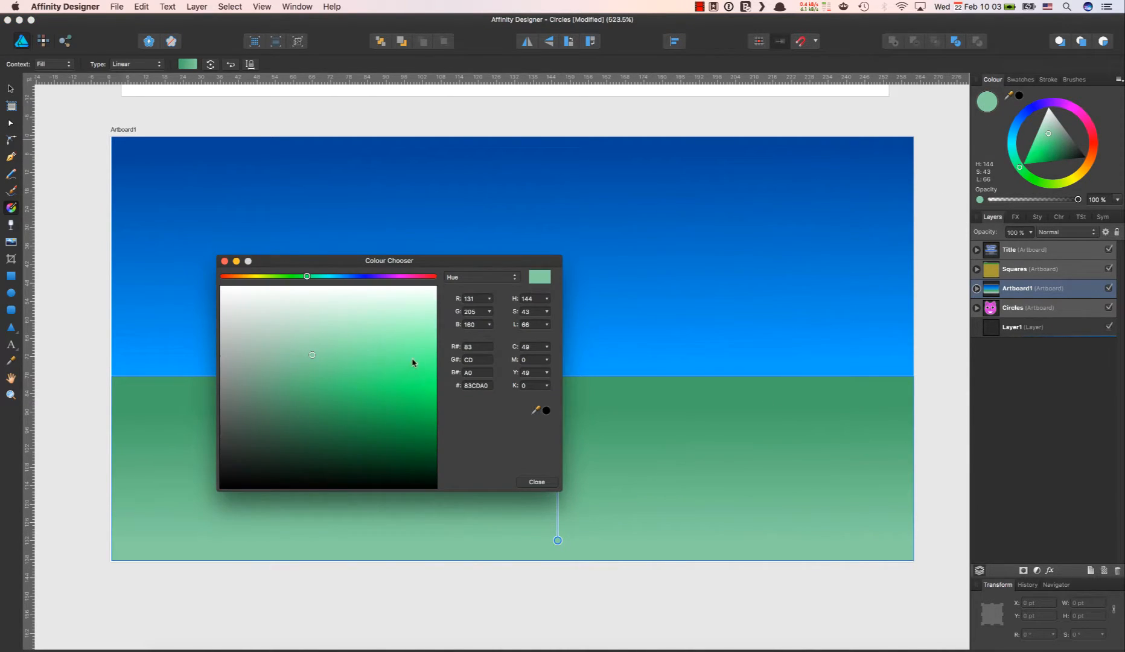
pyautogui.click(364, 354)
pyautogui.click(425, 350)
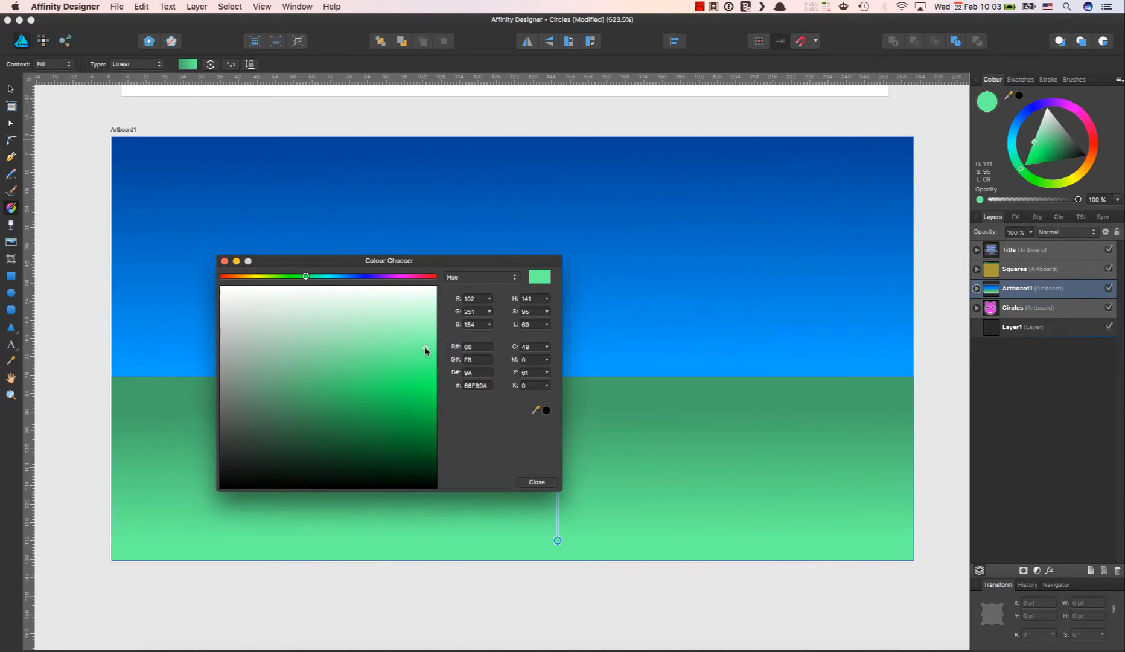
pyautogui.click(224, 261)
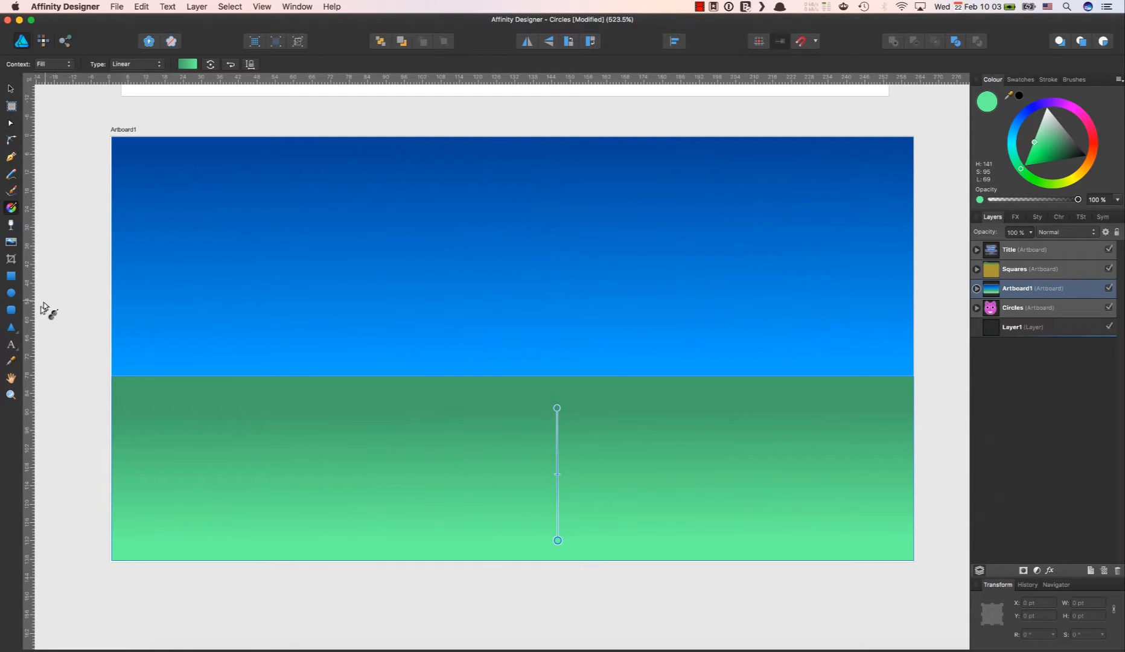
pyautogui.click(11, 293)
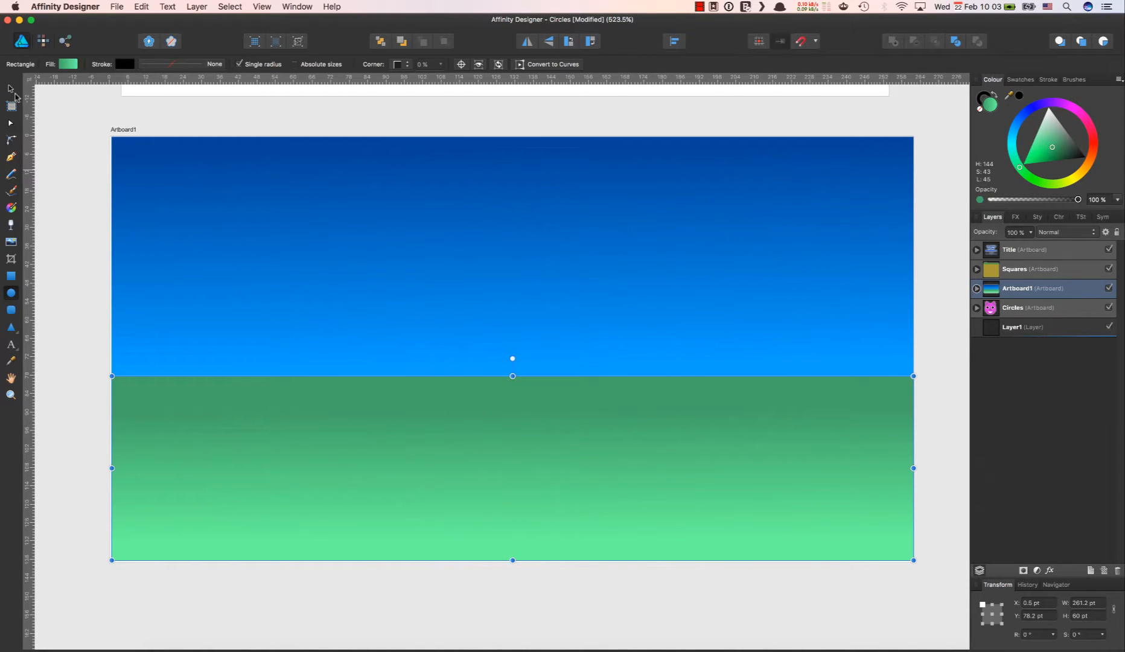
pyautogui.press('v')
pyautogui.click(1073, 181)
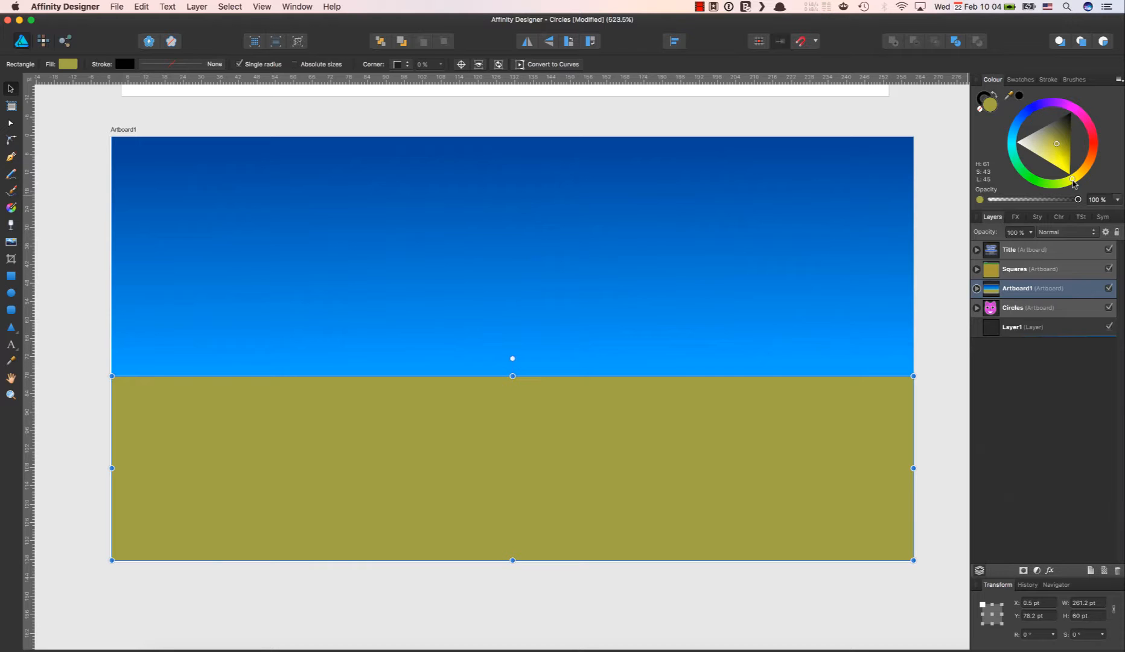
pyautogui.press('super+z')
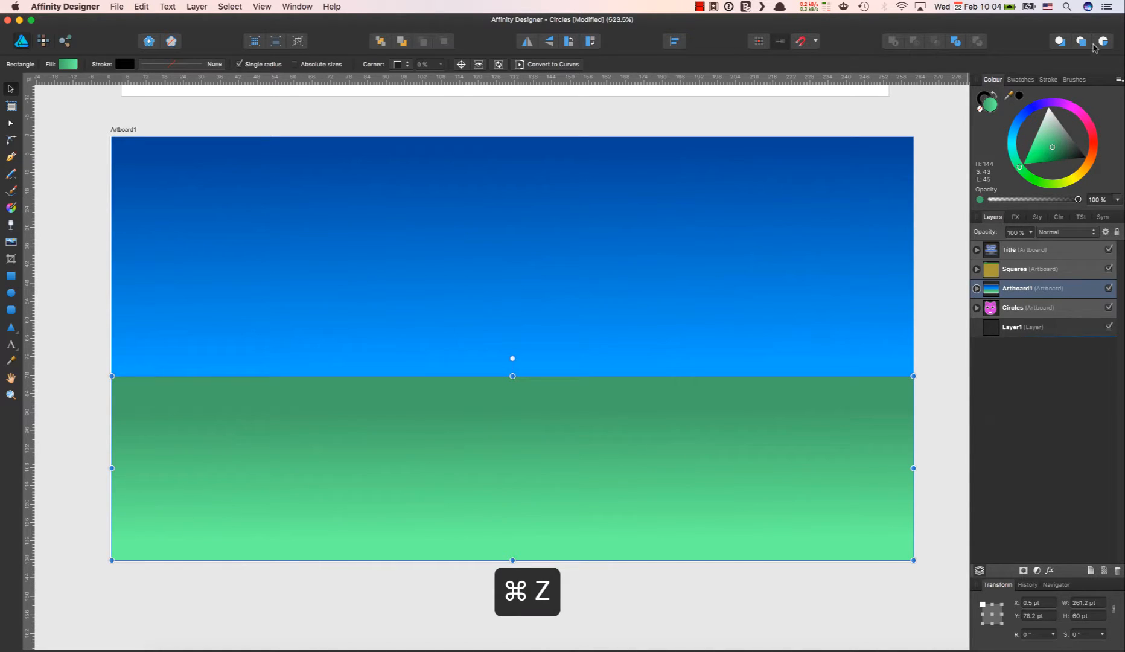
# Step: Draw a yellow circle (H 60, S 43, L 45), about 25 pt in diameter, in the left part of the sky
pyautogui.click(87, 335)
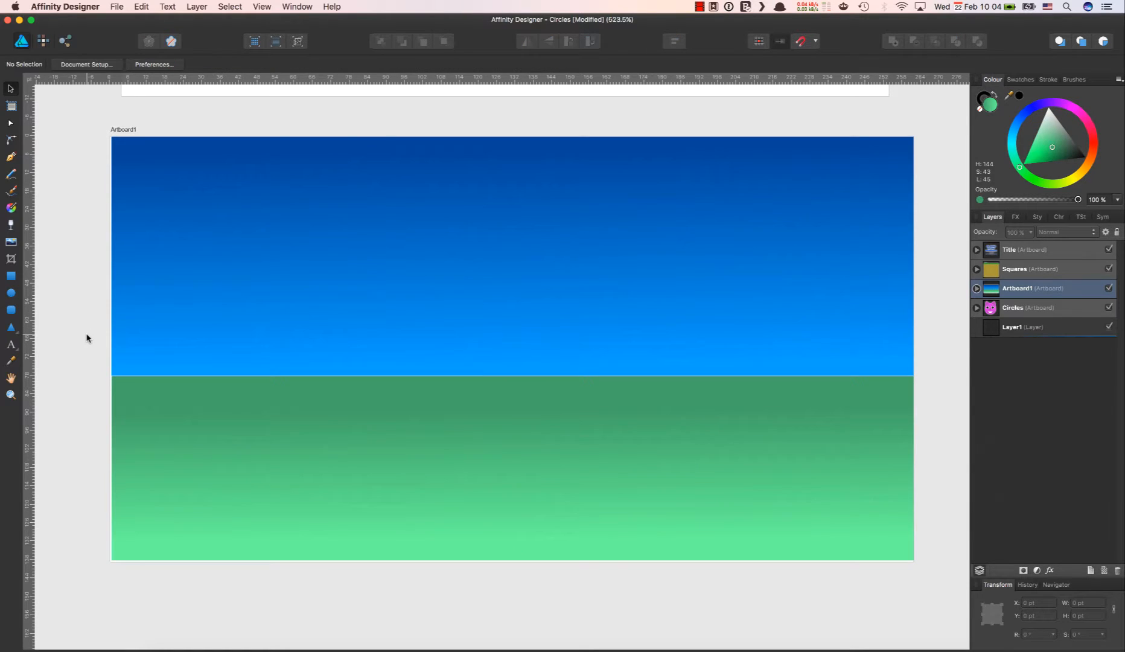
pyautogui.click(1074, 181)
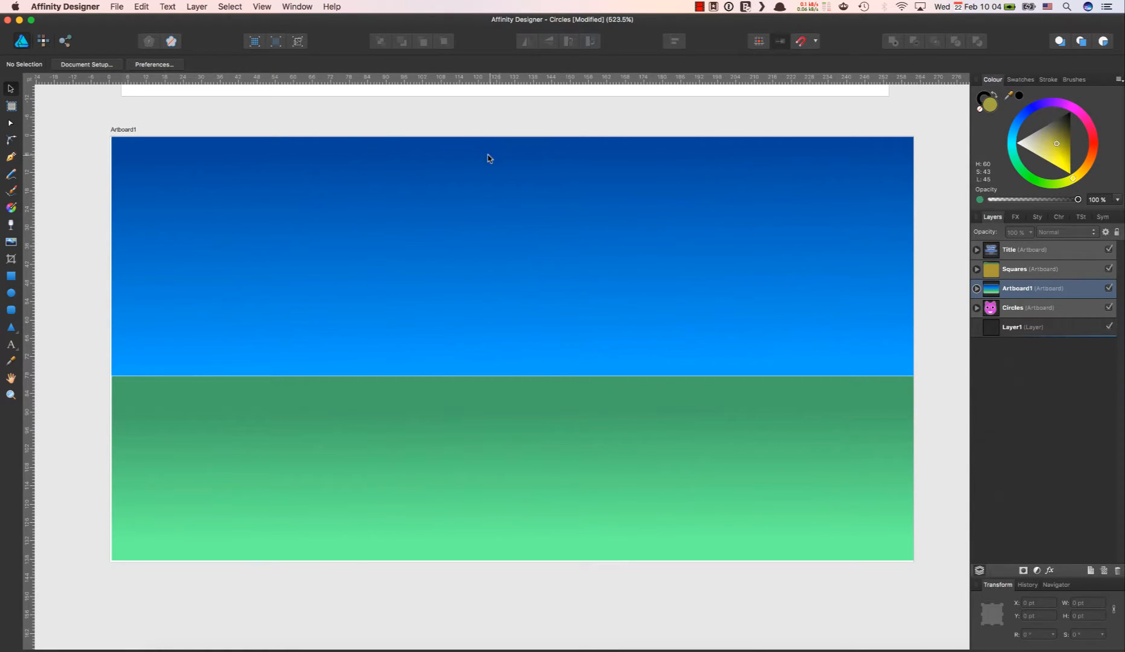
pyautogui.click(12, 295)
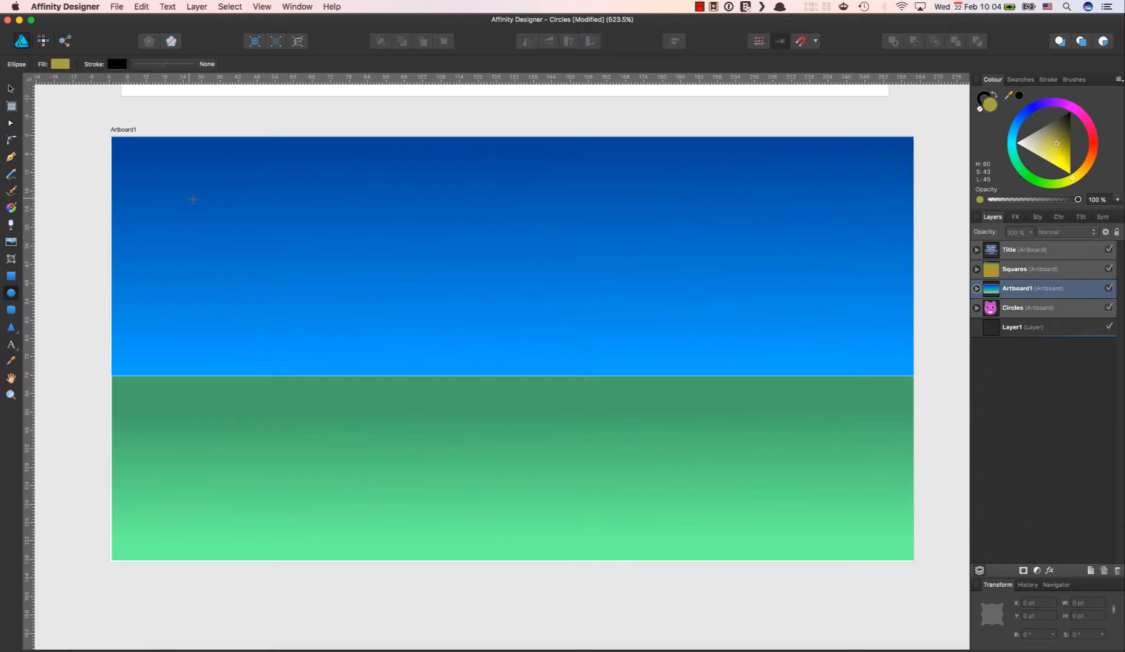
pyautogui.moveTo(192, 199); pyautogui.dragTo(309, 275)
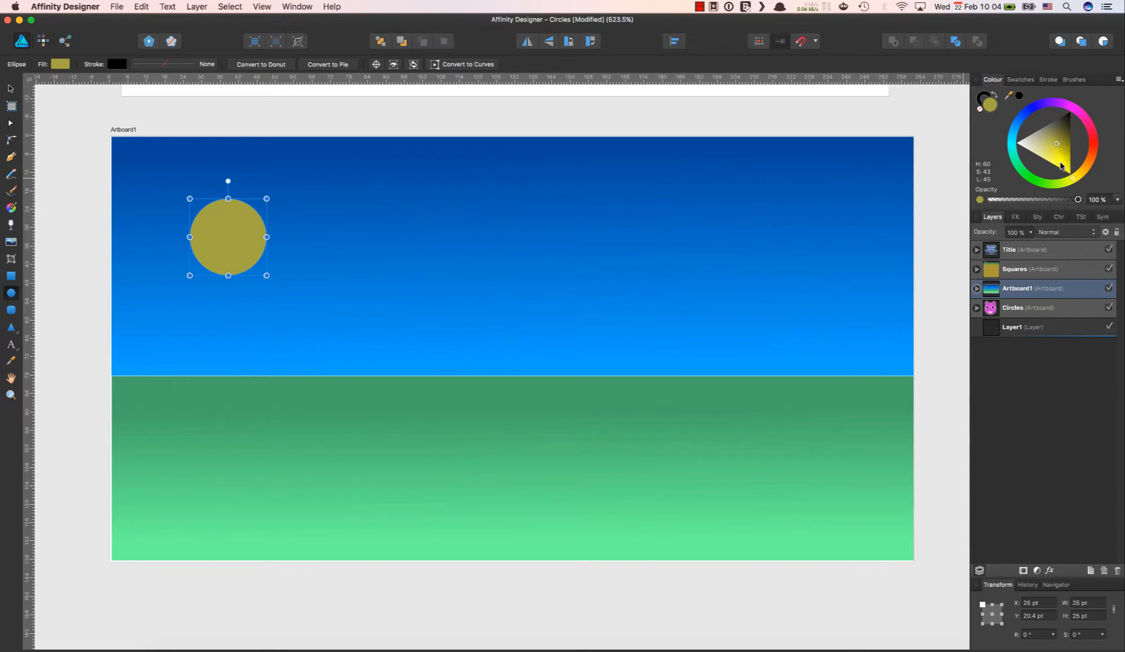
# Step: Recolour the circle to a bright, saturated yellow (#FAF32E)
pyautogui.doubleClick(990, 109)
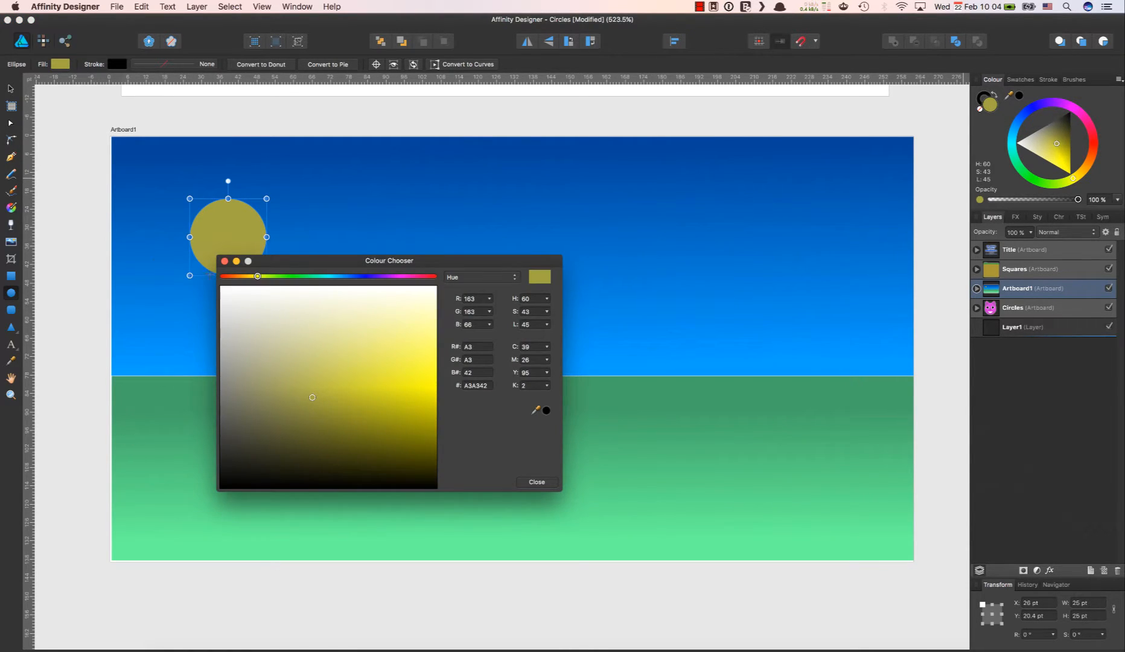
pyautogui.click(426, 371)
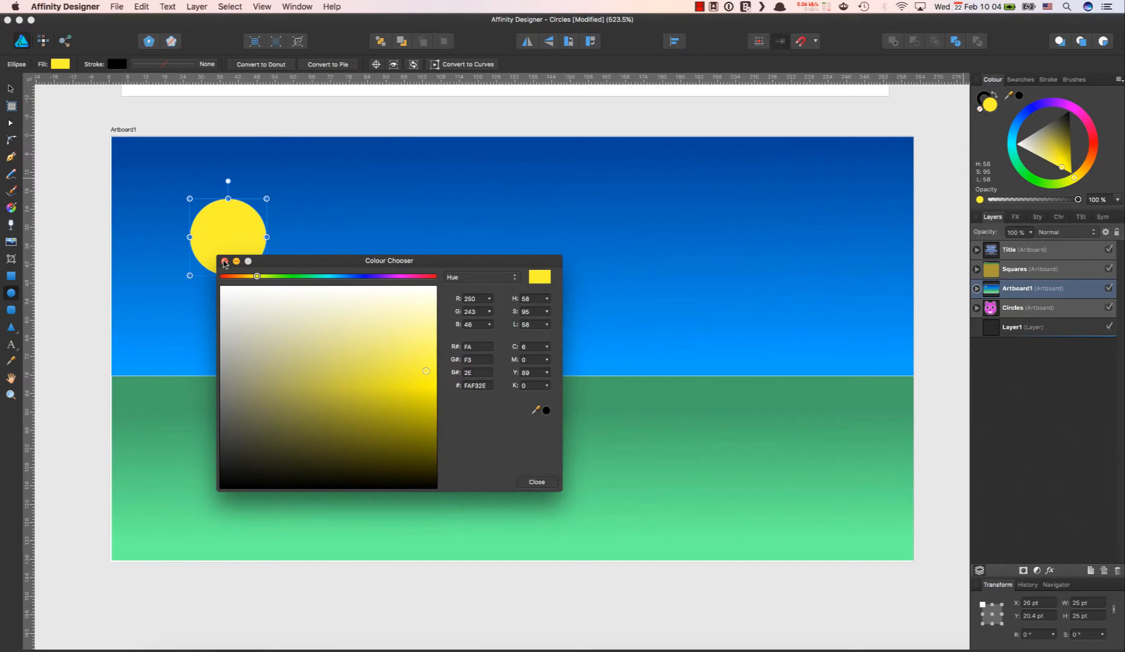
pyautogui.click(224, 261)
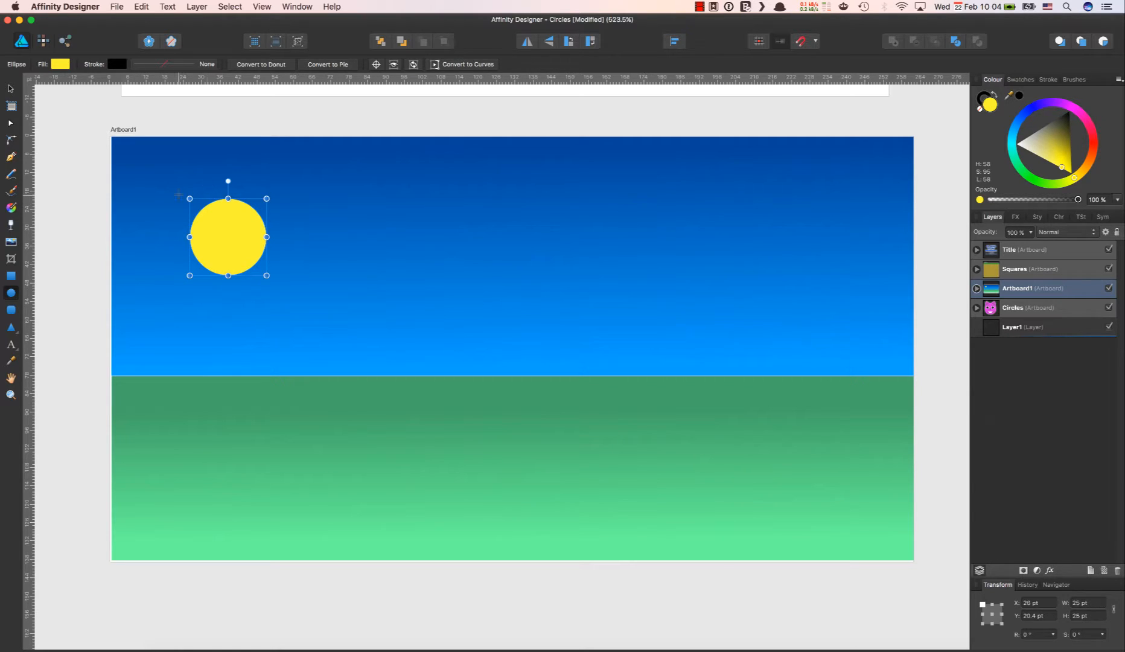
# Step: Apply a radial gradient fill to the sun circle, running from its centre diagonally outward towards its lower-right edge
pyautogui.click(11, 209)
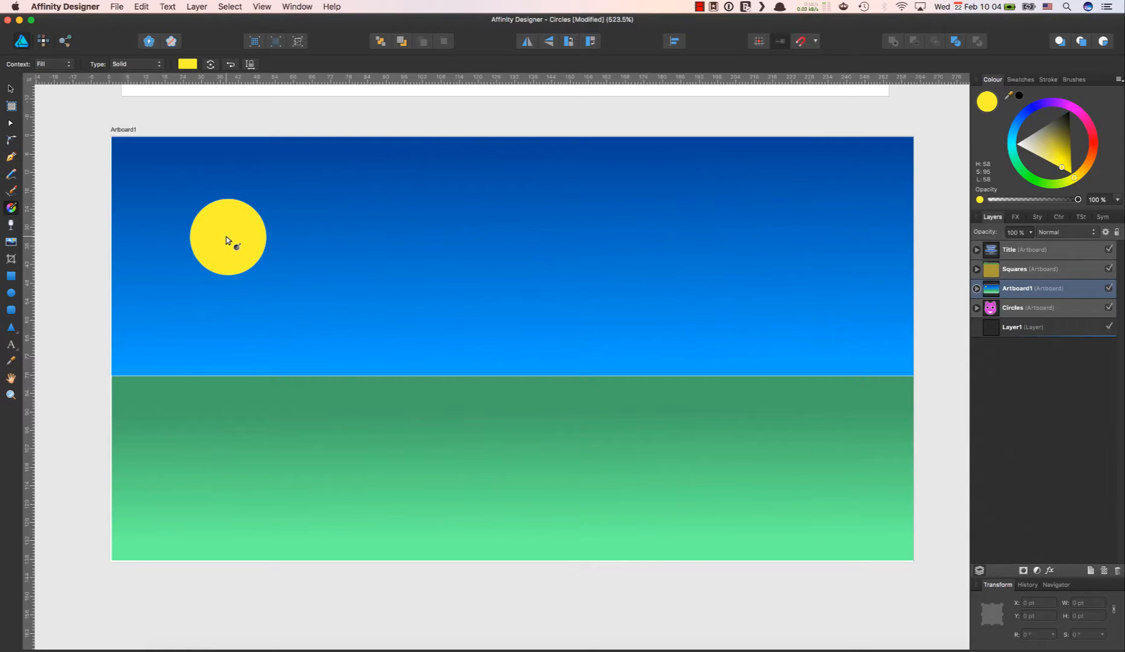
pyautogui.moveTo(227, 236); pyautogui.dragTo(245, 258)
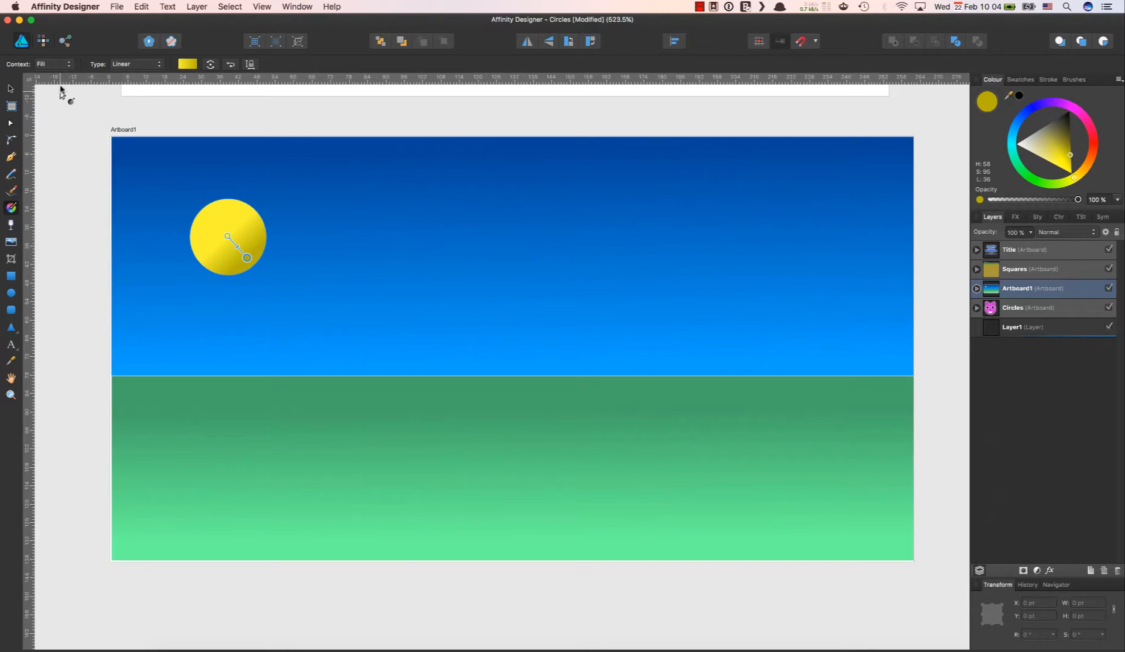
pyautogui.click(156, 68)
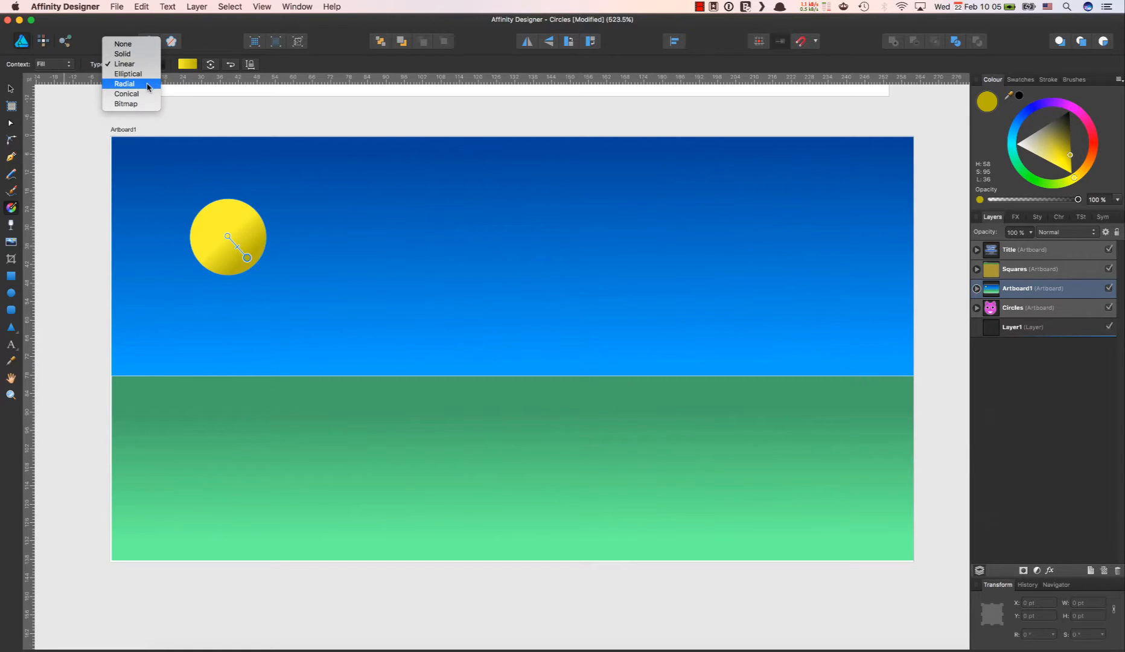
pyautogui.click(149, 86)
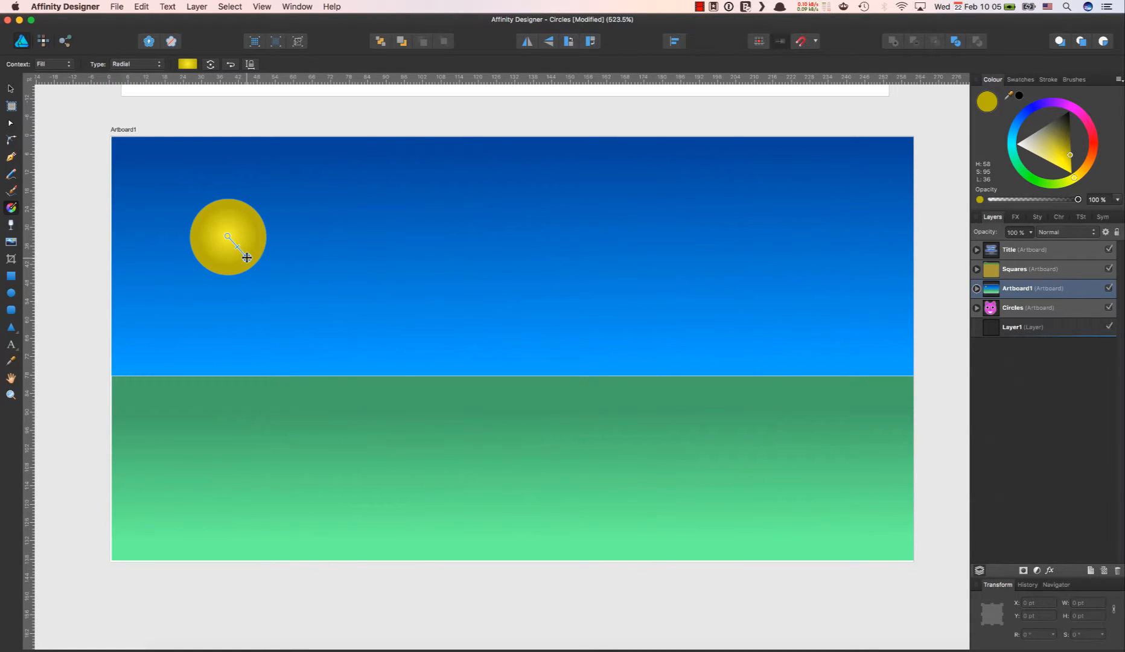
pyautogui.moveTo(247, 257); pyautogui.dragTo(248, 254)
# Step: Set the outer stop of the sun's radial gradient to the recently used bright yellow (H 58, S 95, L 58)
pyautogui.click(1021, 80)
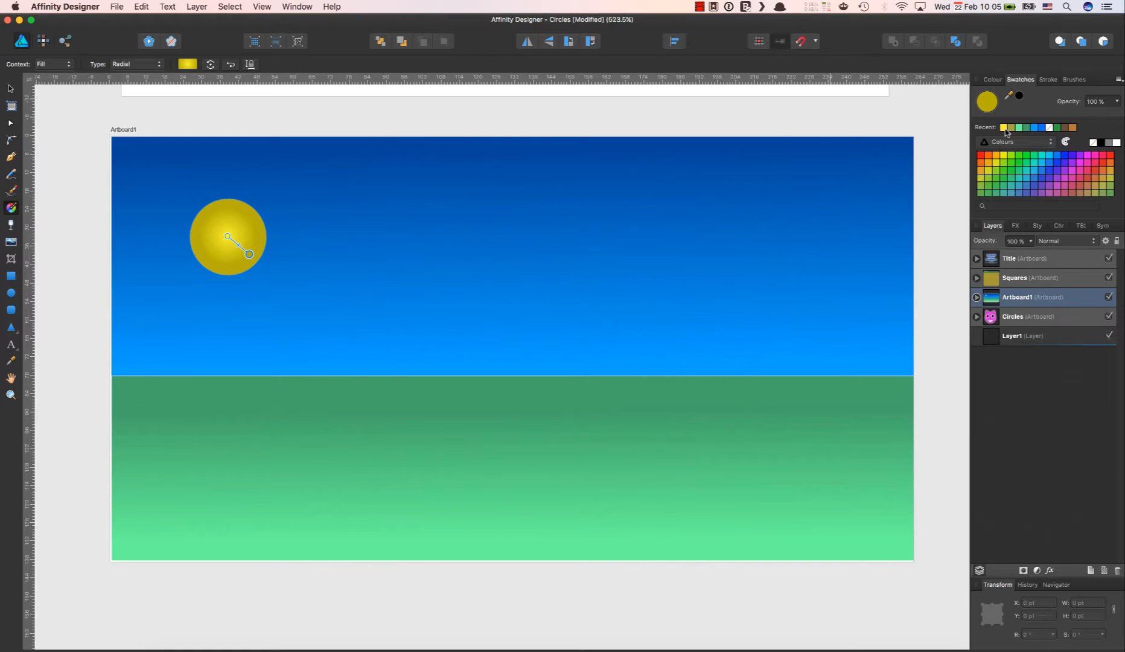
pyautogui.click(1006, 129)
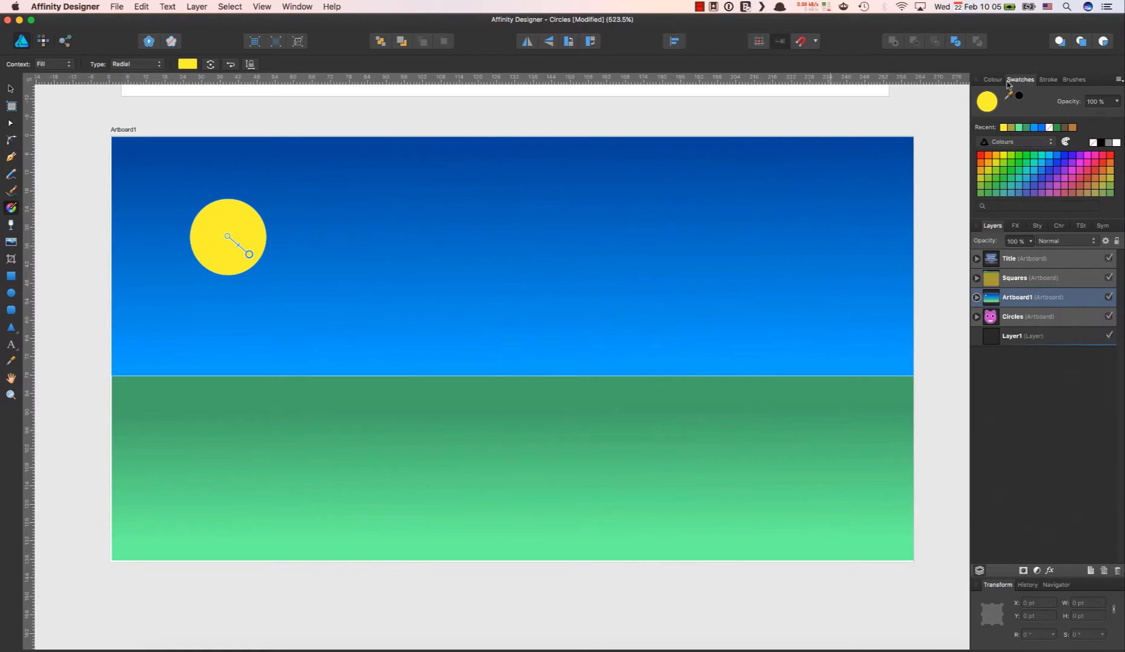
pyautogui.click(993, 79)
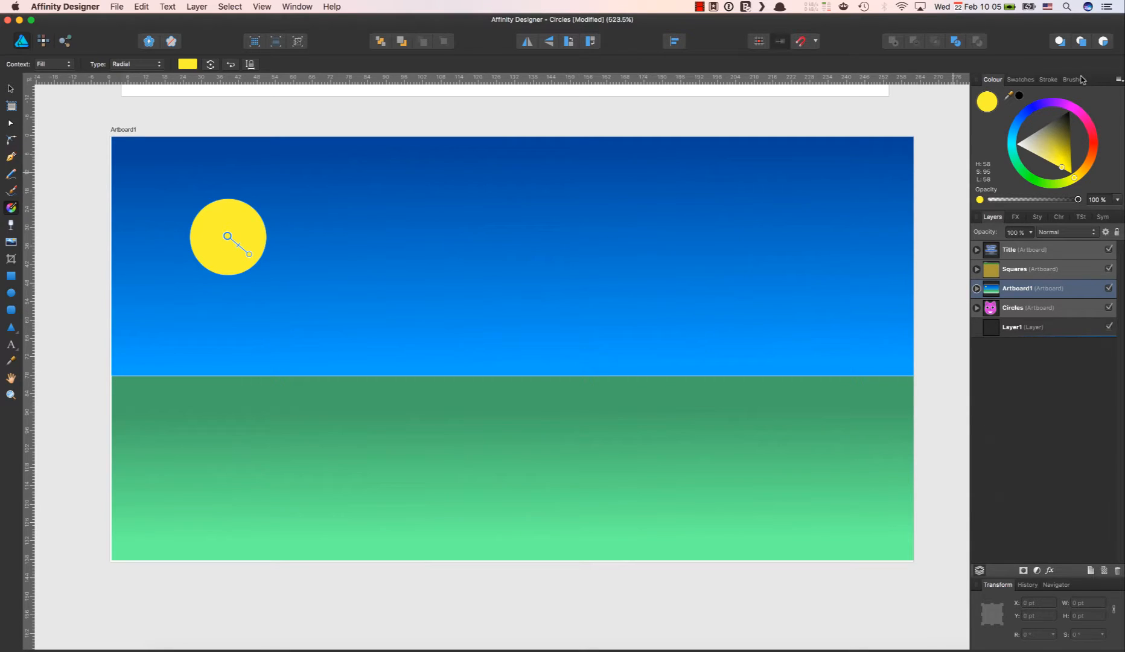
# Step: Set the sun gradient's centre stop to orange, extend the gradient slightly towards the circle's edge, and deselect the sun
pyautogui.click(1035, 79)
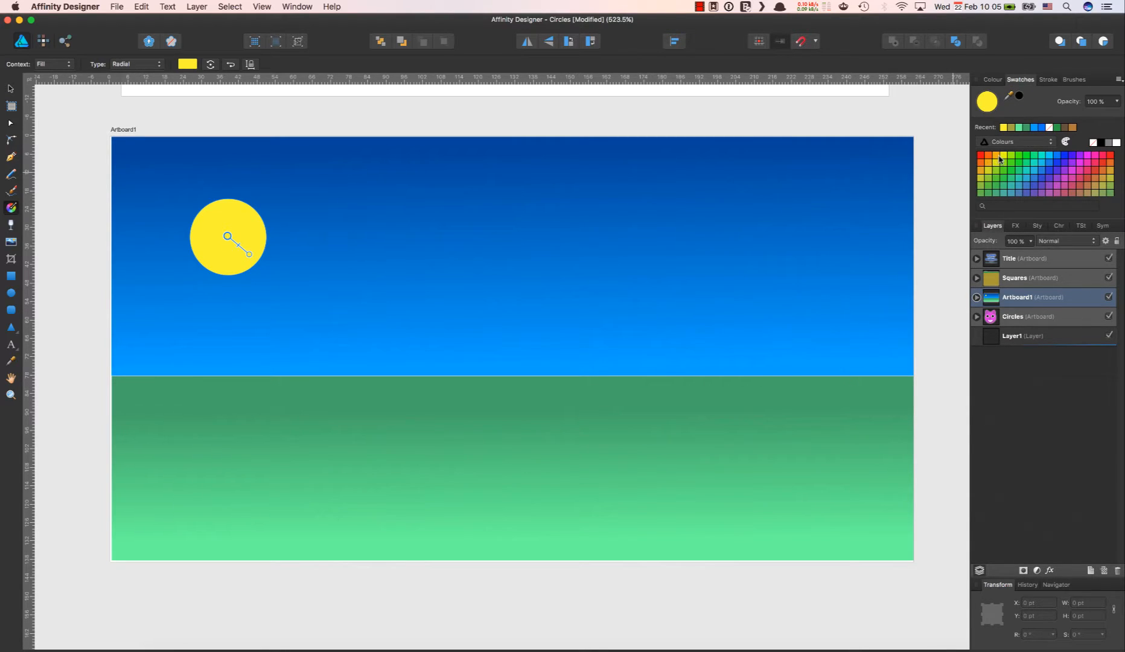
pyautogui.click(997, 156)
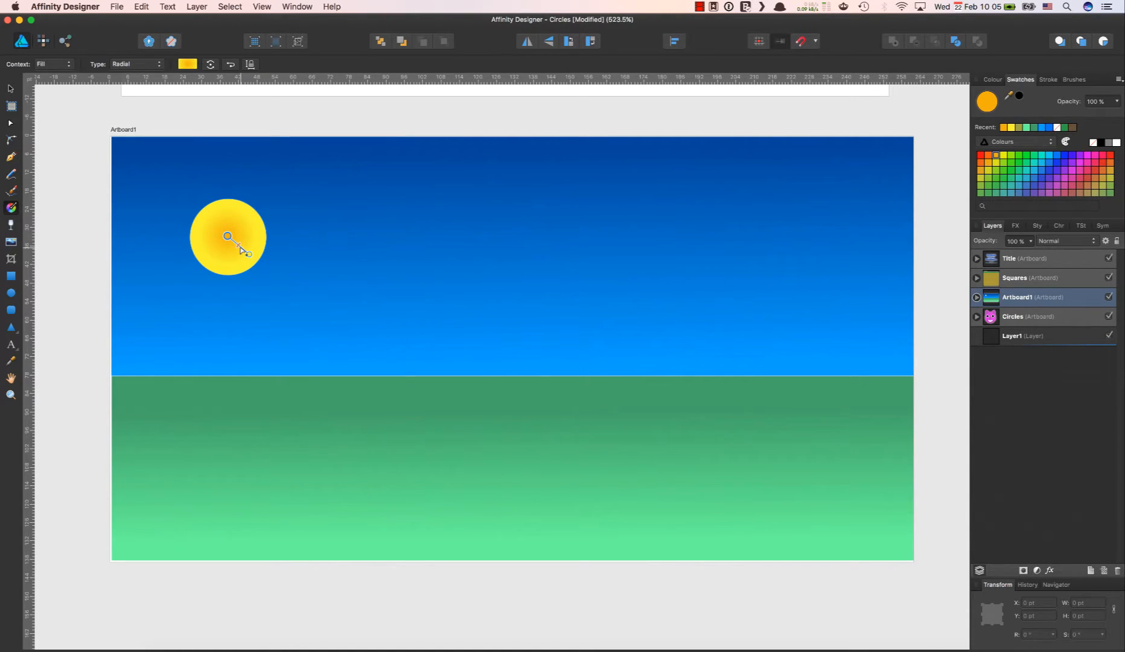
pyautogui.moveTo(250, 255); pyautogui.dragTo(243, 250)
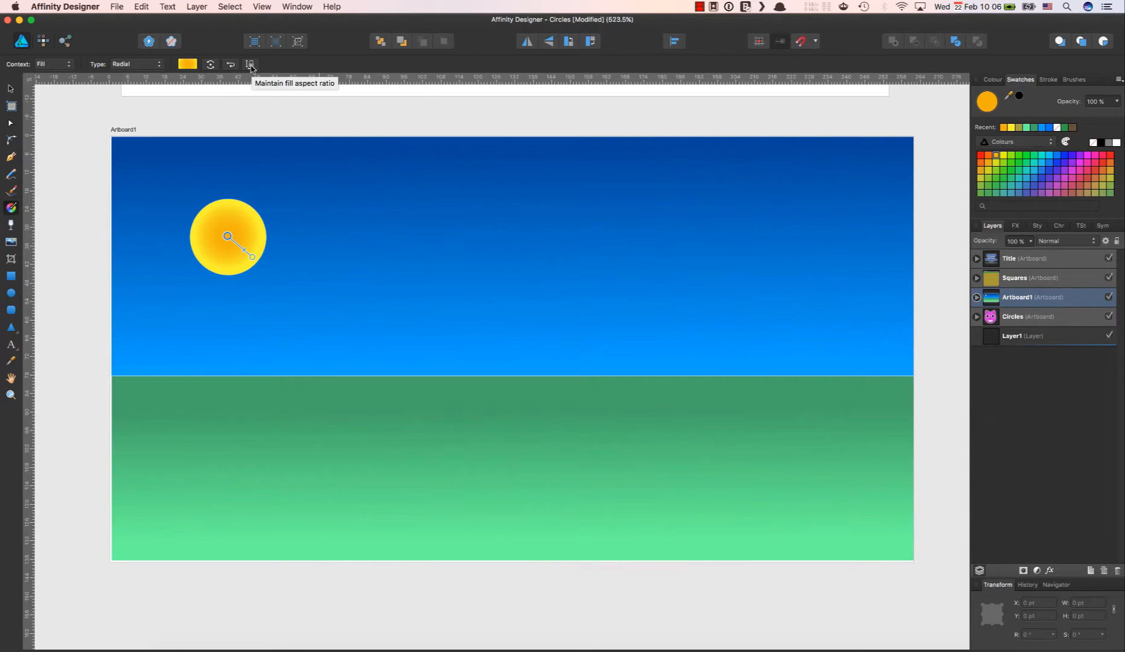
pyautogui.click(160, 68)
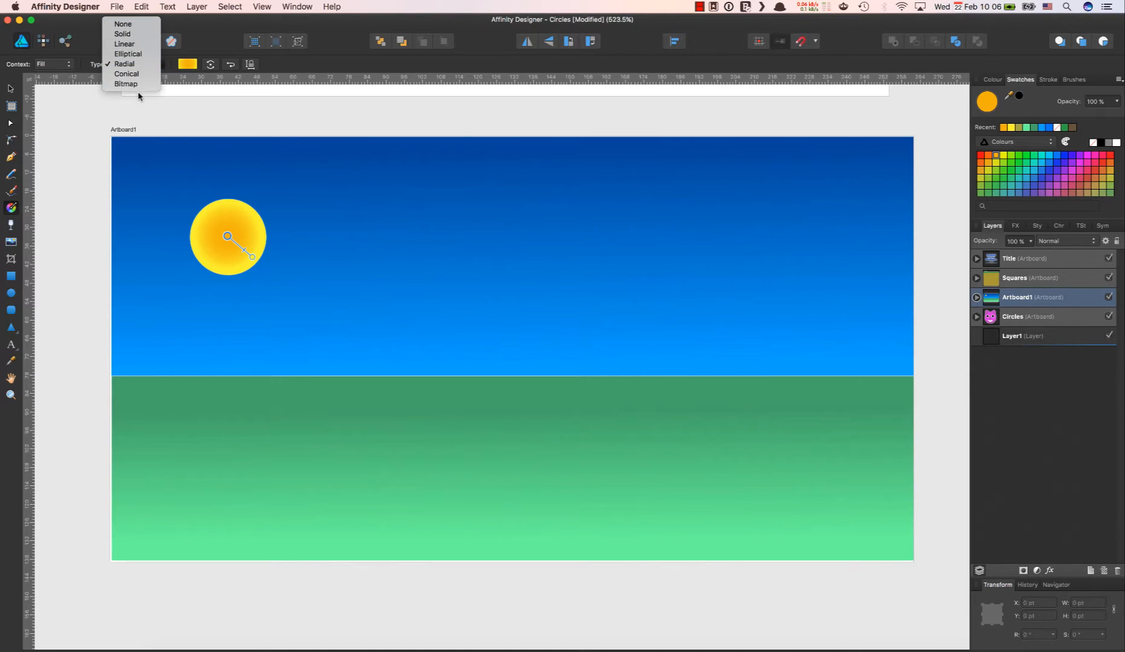
pyautogui.click(270, 22)
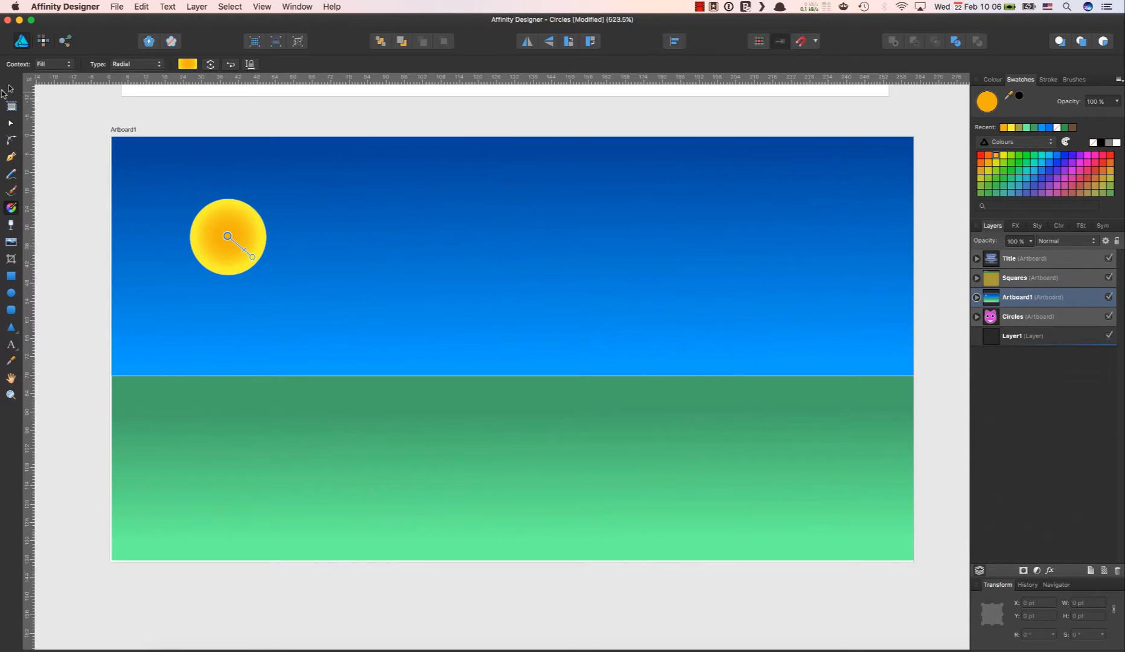
pyautogui.click(9, 90)
pyautogui.click(60, 201)
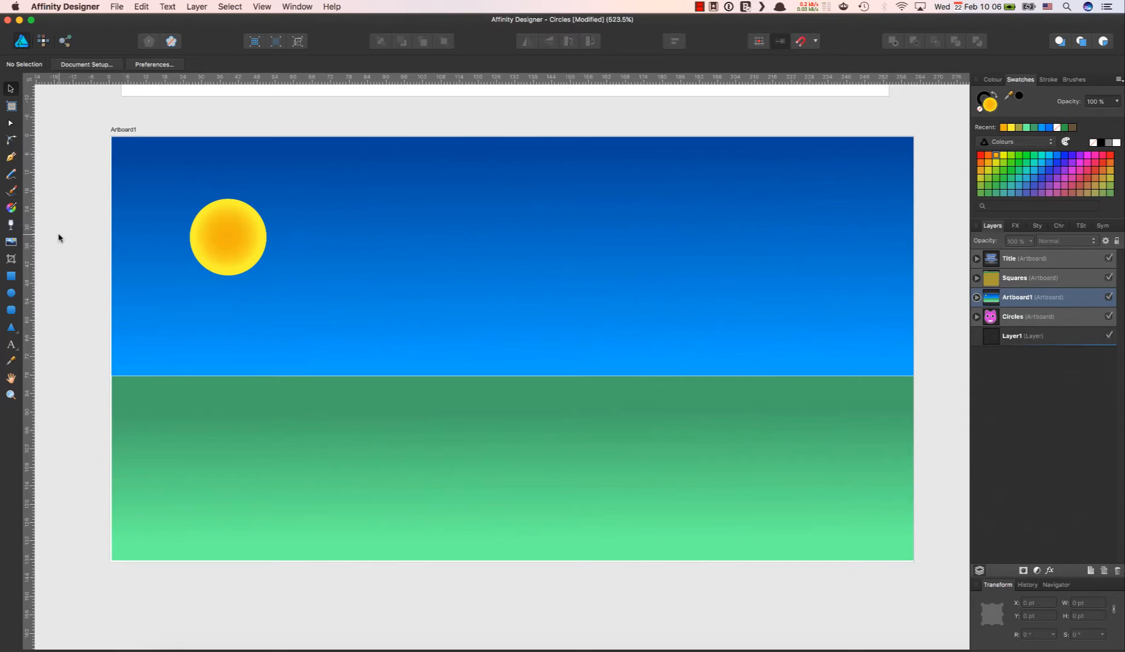
# Step: Draw a narrow triangle, about 13 by 33 pt, in the sky to the right of the sun
pyautogui.click(11, 329)
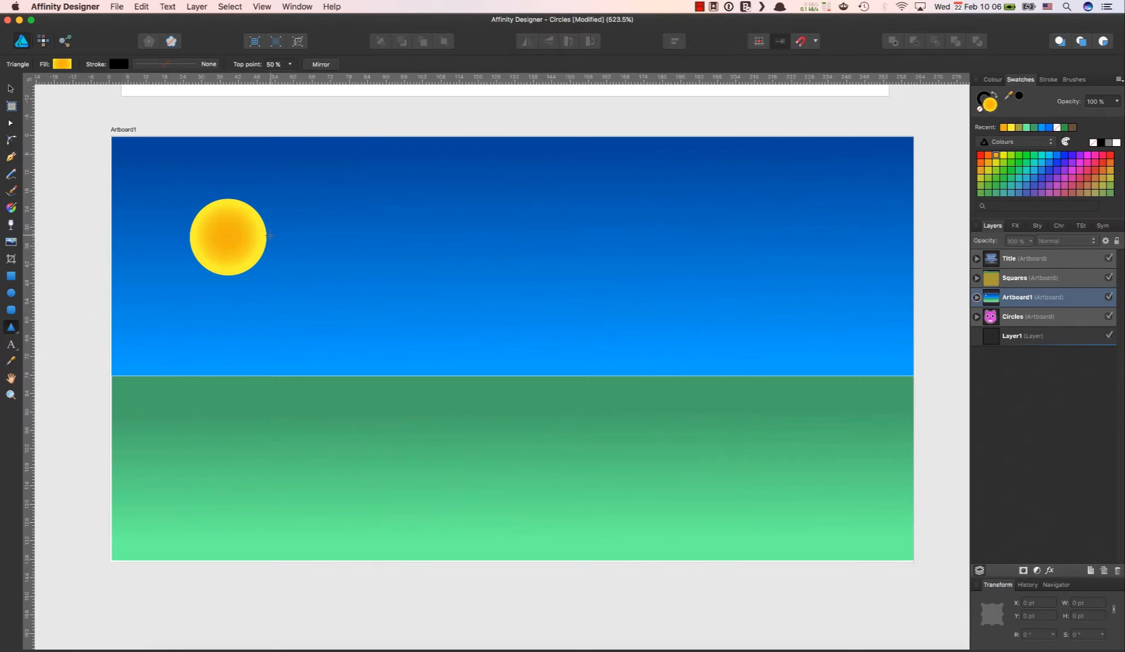
pyautogui.moveTo(323, 218); pyautogui.dragTo(381, 321)
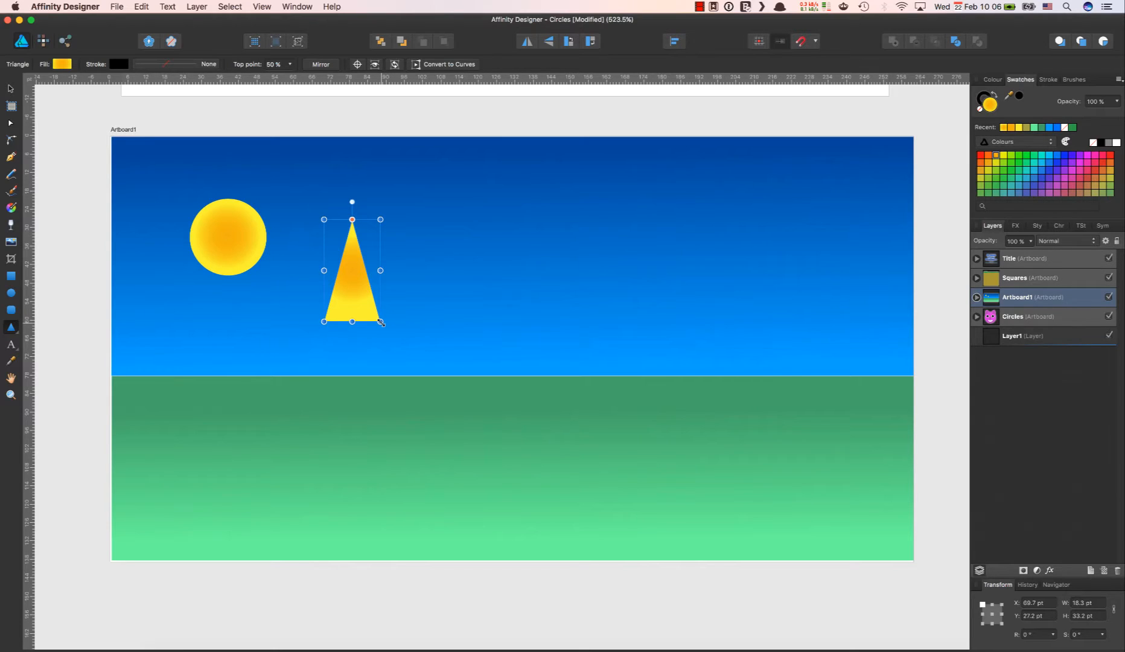
pyautogui.moveTo(379, 322); pyautogui.dragTo(365, 322)
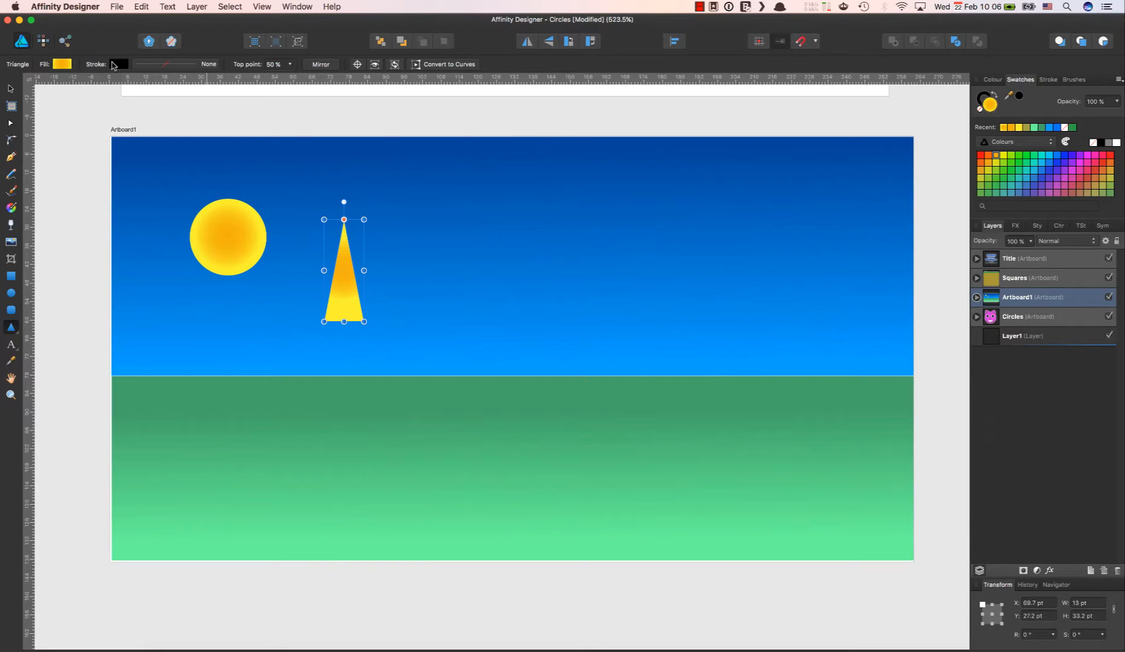
# Step: Change the triangle's fill to a vertical linear gradient and reverse it, with yellow at the tip and orange at the base
pyautogui.click(11, 209)
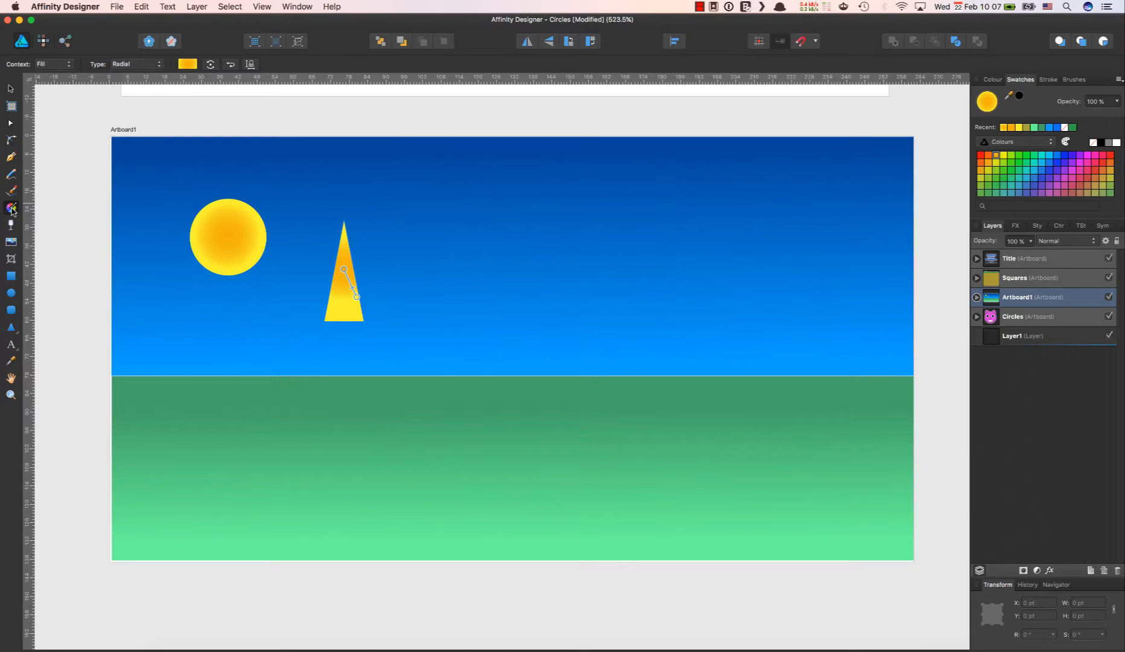
pyautogui.click(159, 65)
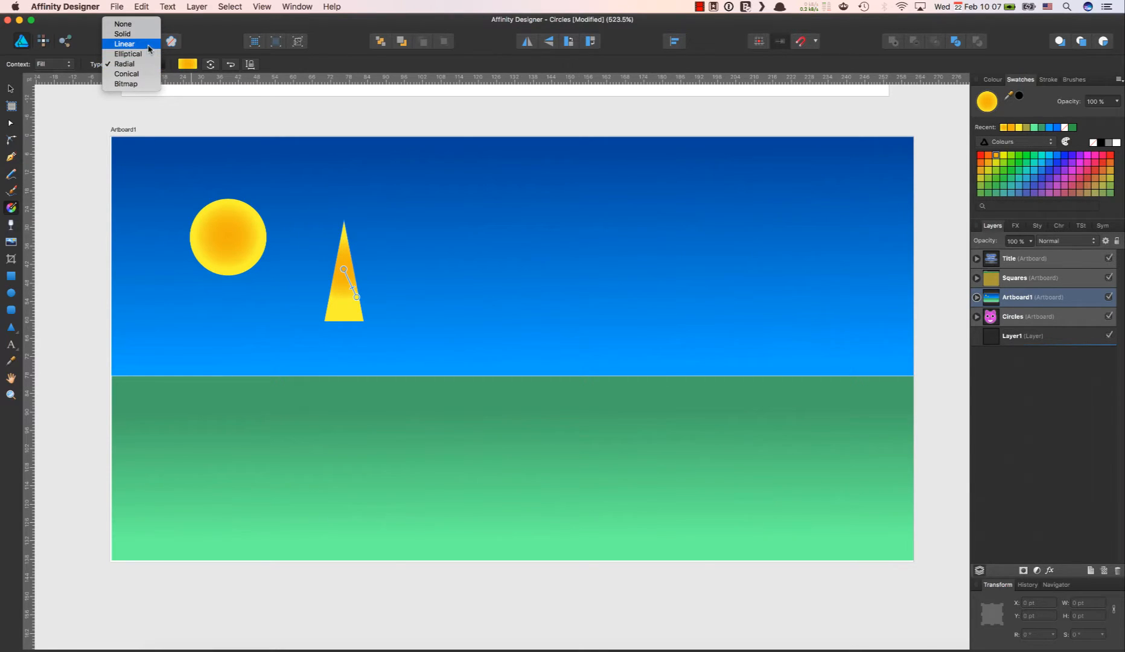
pyautogui.click(148, 46)
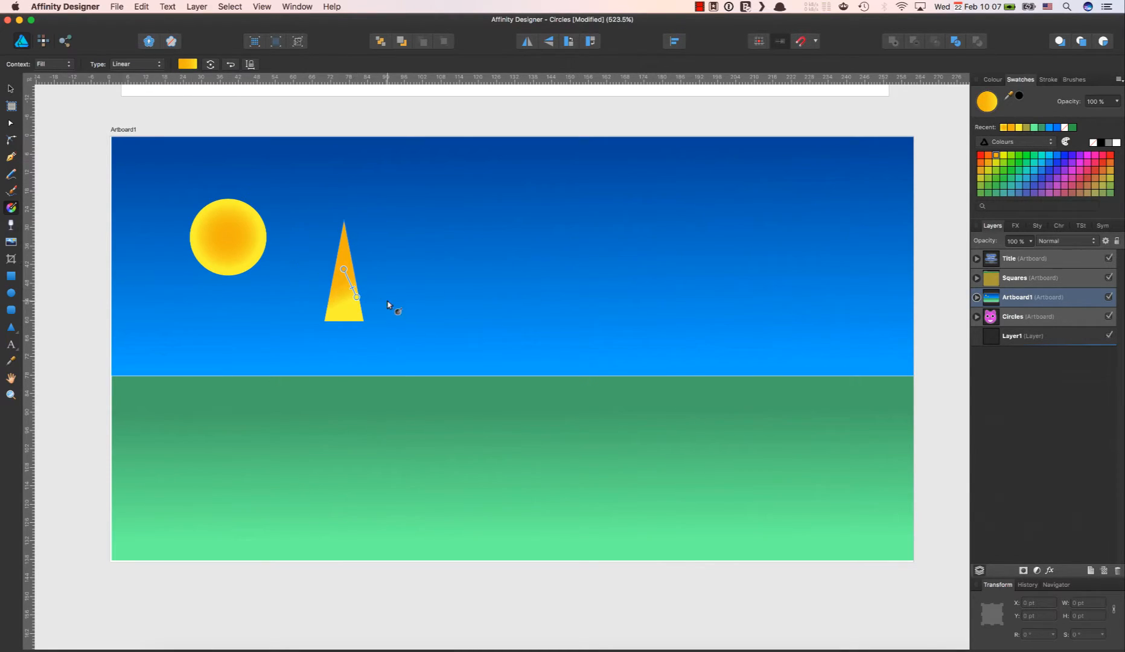
pyautogui.moveTo(357, 297); pyautogui.dragTo(345, 305)
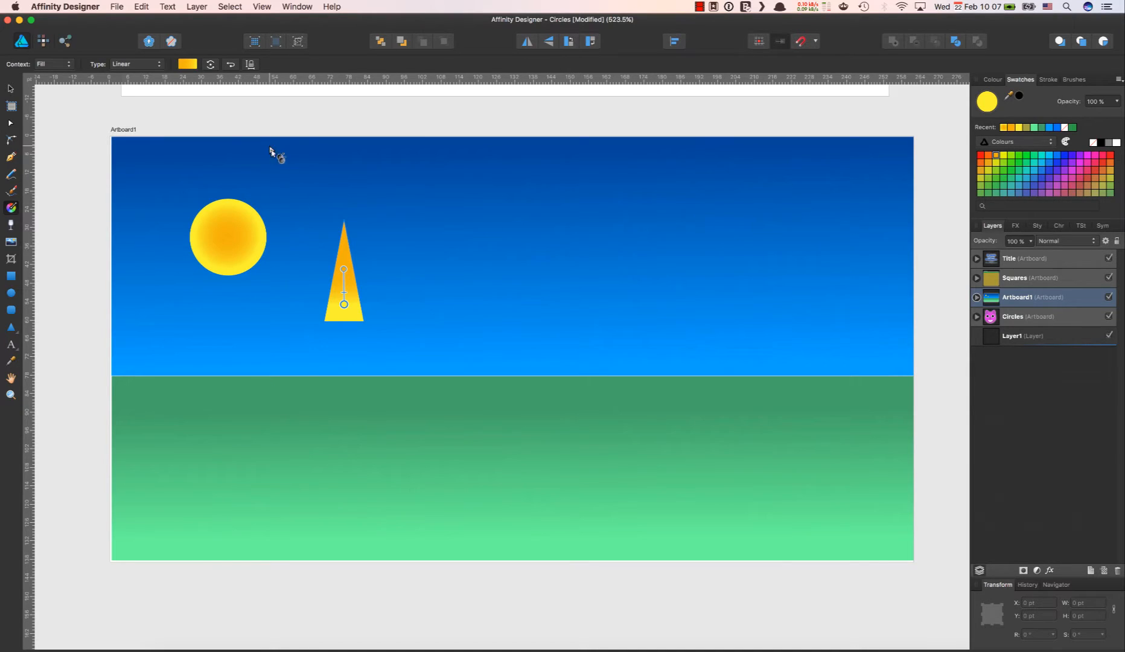
pyautogui.click(230, 65)
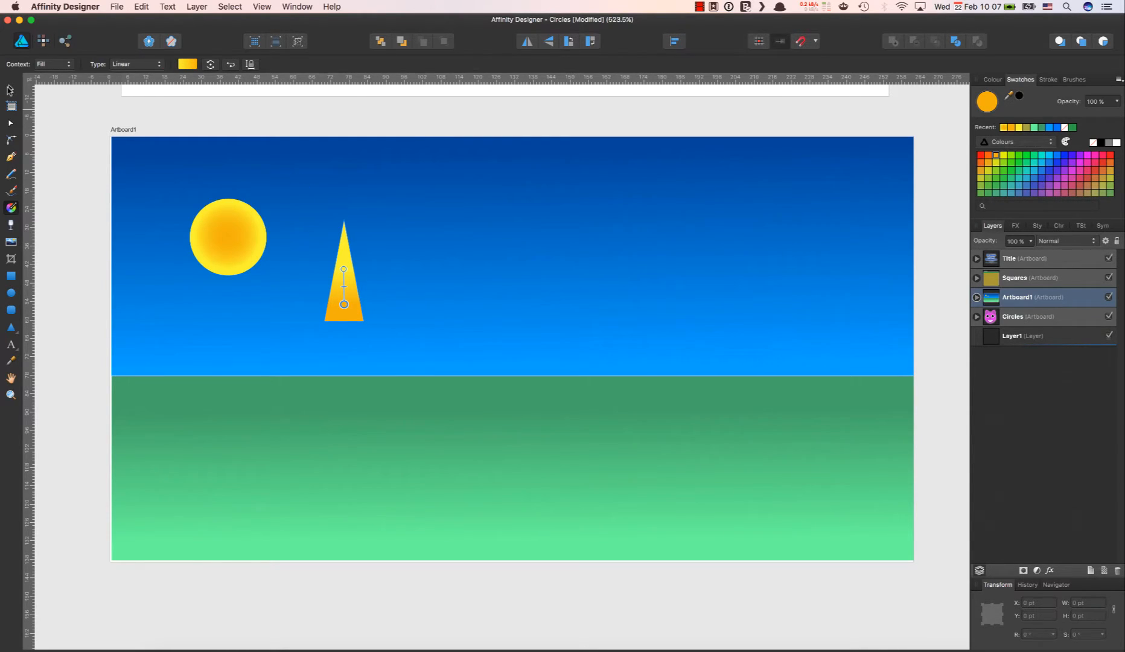
# Step: Rotate the triangle to about -71.8° and place its base against the sun's right edge, pointing outward as a ray
pyautogui.click(10, 88)
pyautogui.moveTo(347, 293); pyautogui.dragTo(272, 213)
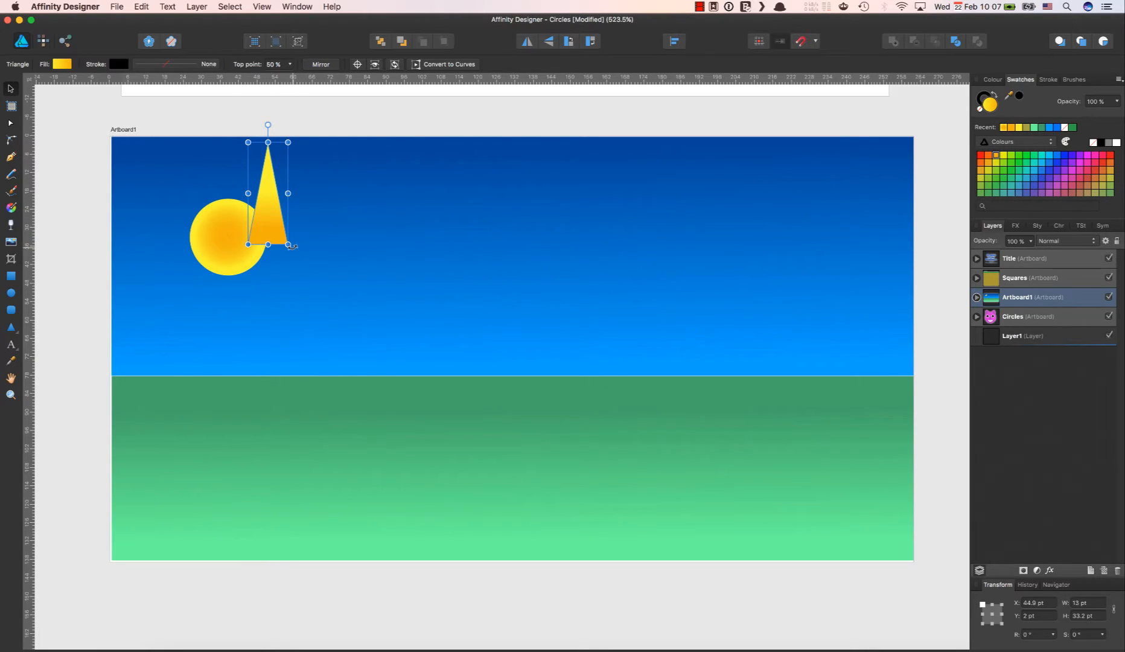
pyautogui.moveTo(292, 246); pyautogui.dragTo(172, 285)
pyautogui.moveTo(248, 209); pyautogui.dragTo(286, 229)
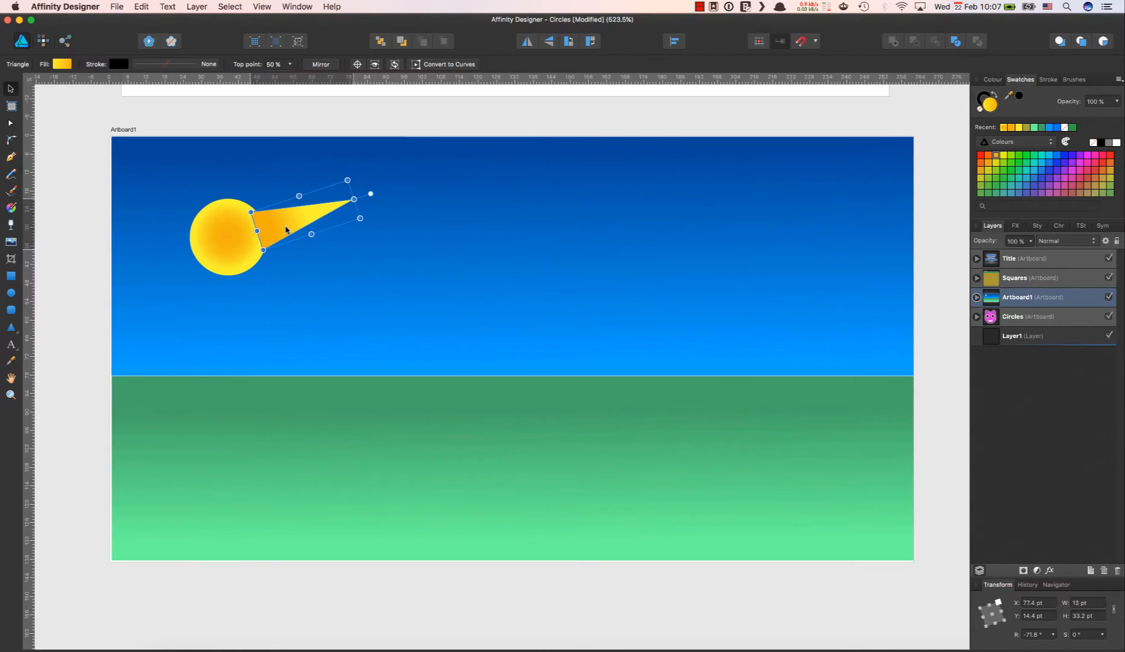
# Step: Move the triangle below the sun ellipse in Artboard1's layer order and leave the triangle selected
pyautogui.click(296, 276)
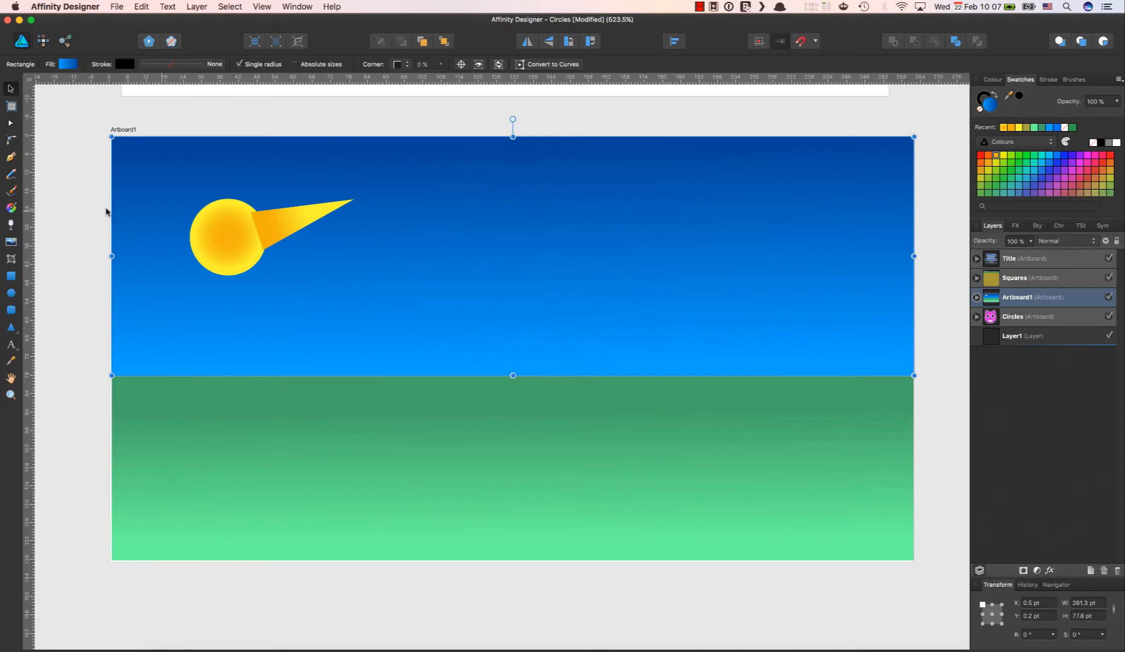
pyautogui.click(976, 297)
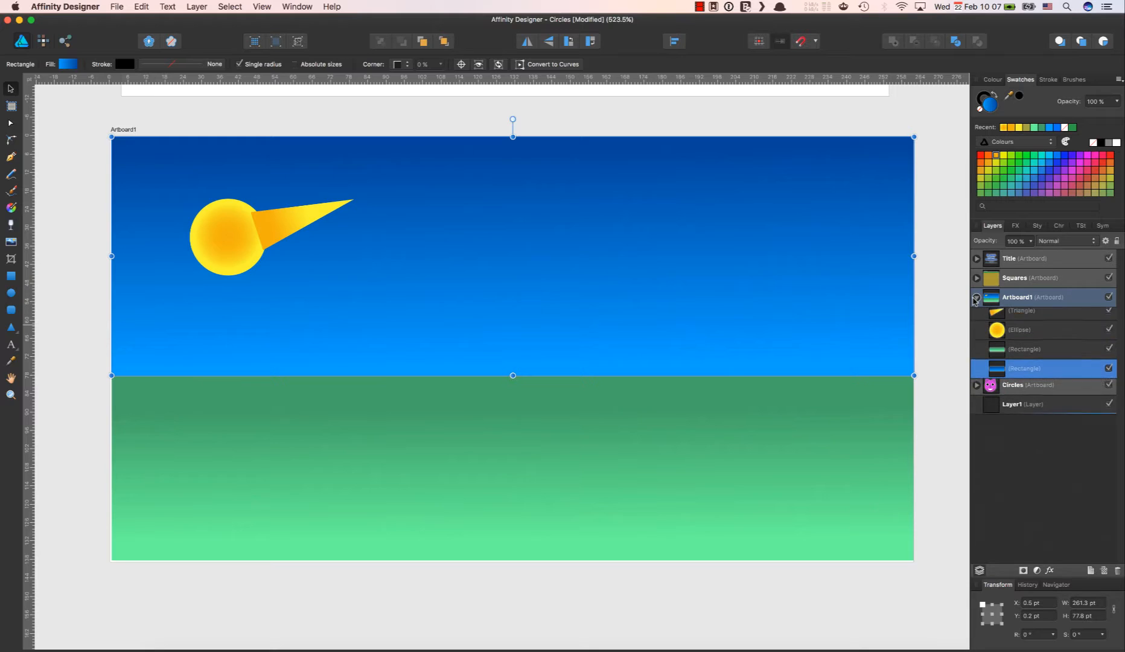
pyautogui.click(1020, 317)
pyautogui.moveTo(1018, 321); pyautogui.dragTo(974, 339)
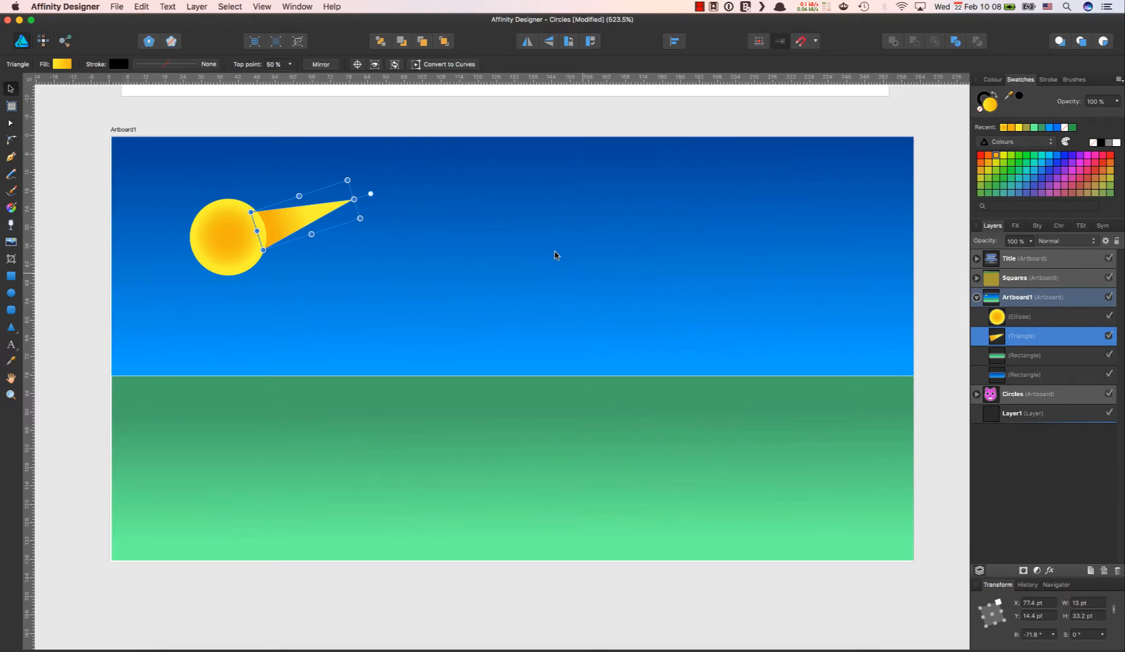
pyautogui.click(510, 236)
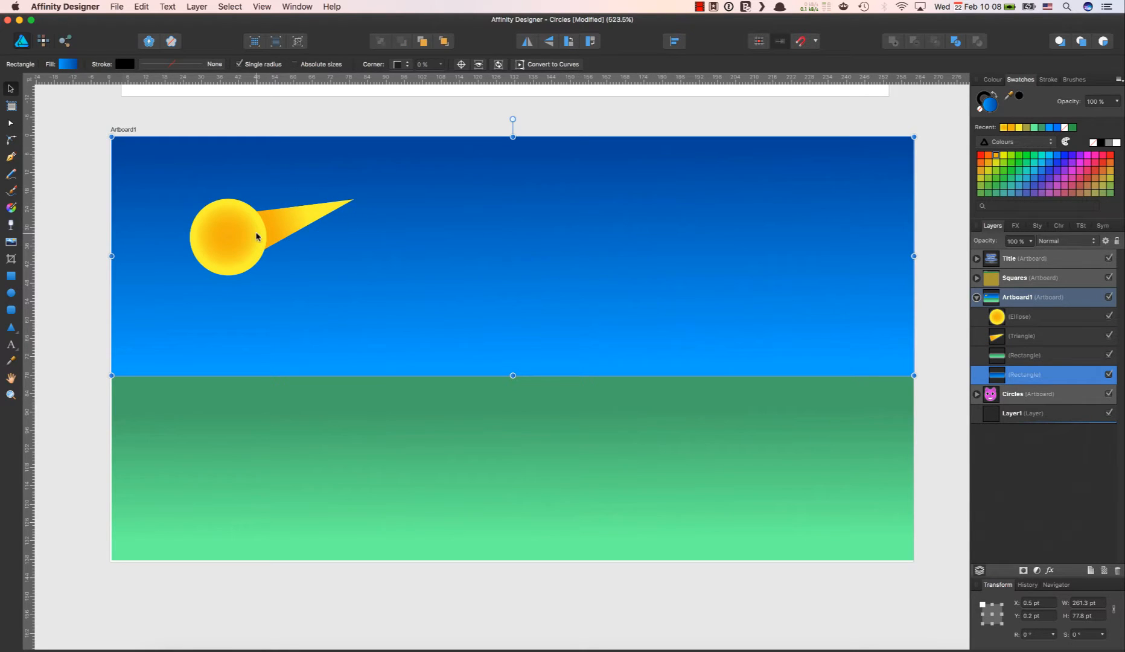
pyautogui.click(281, 232)
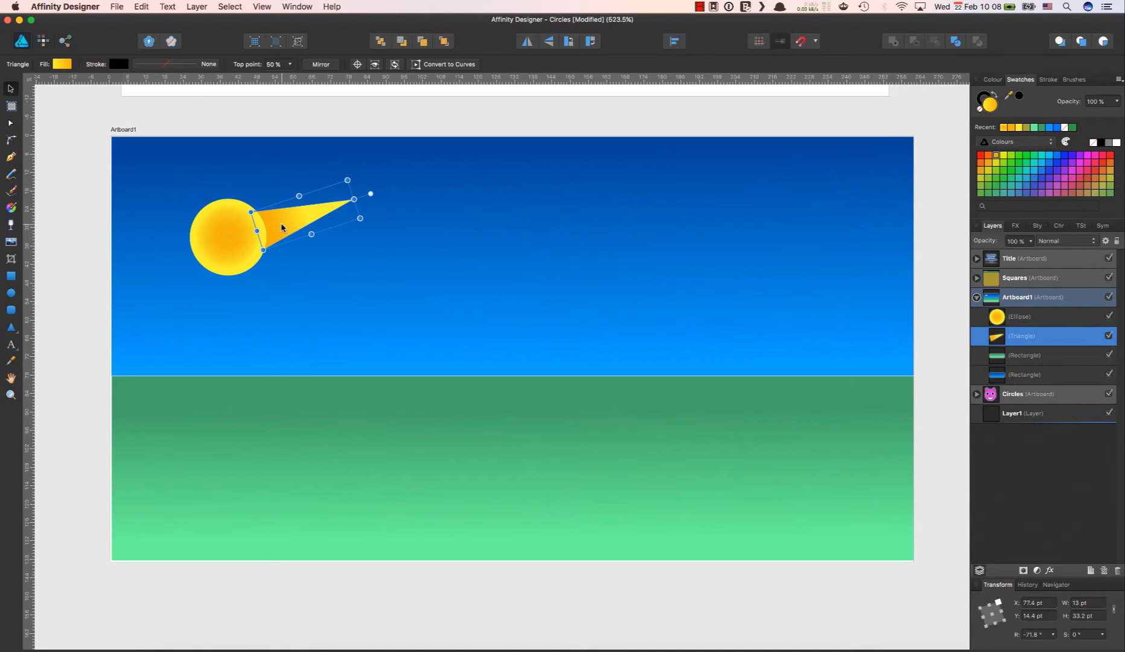
# Step: Nudge the triangle ray slightly upward along the sun's right edge and keep it selected
pyautogui.moveTo(281, 230); pyautogui.dragTo(282, 222)
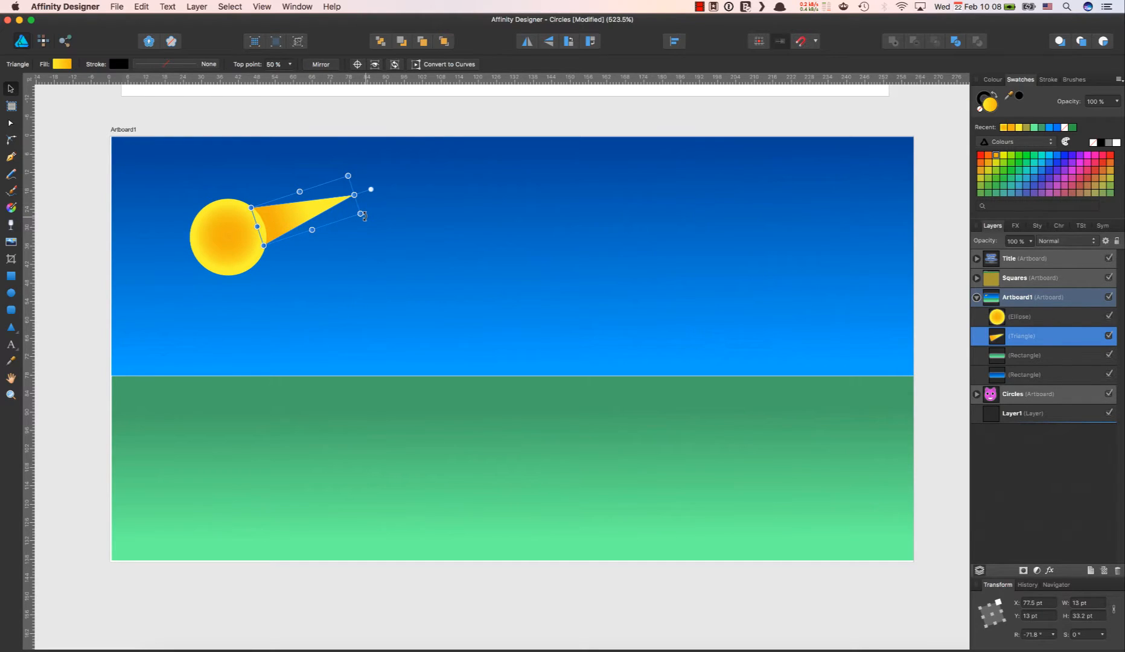
pyautogui.click(217, 120)
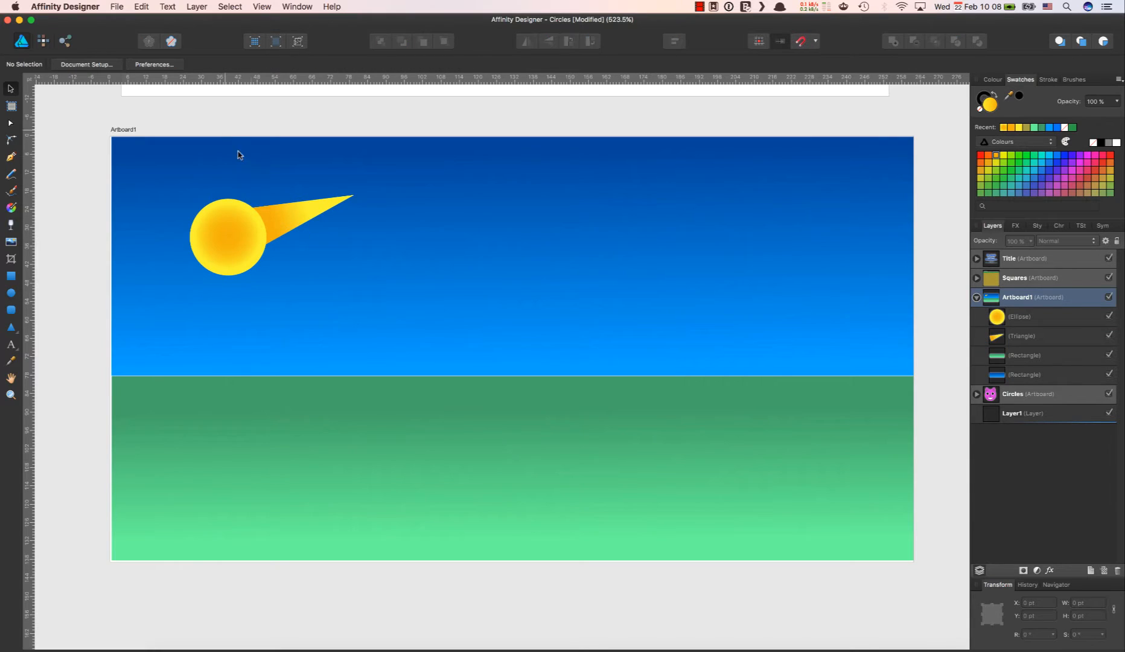
pyautogui.doubleClick(284, 223)
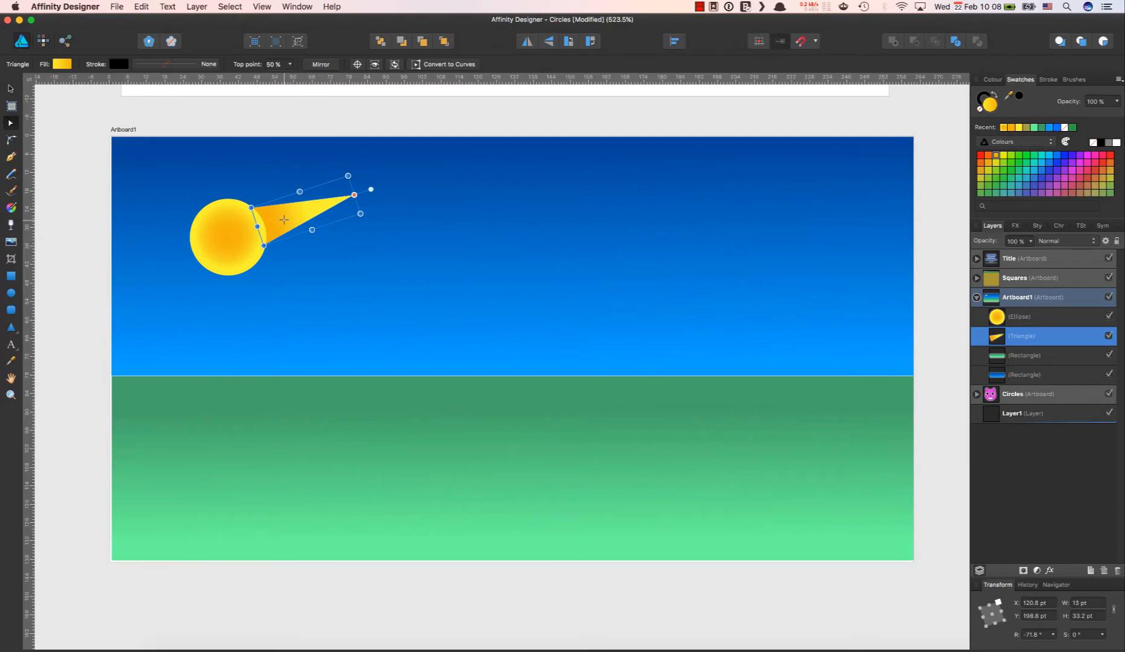
pyautogui.press('v')
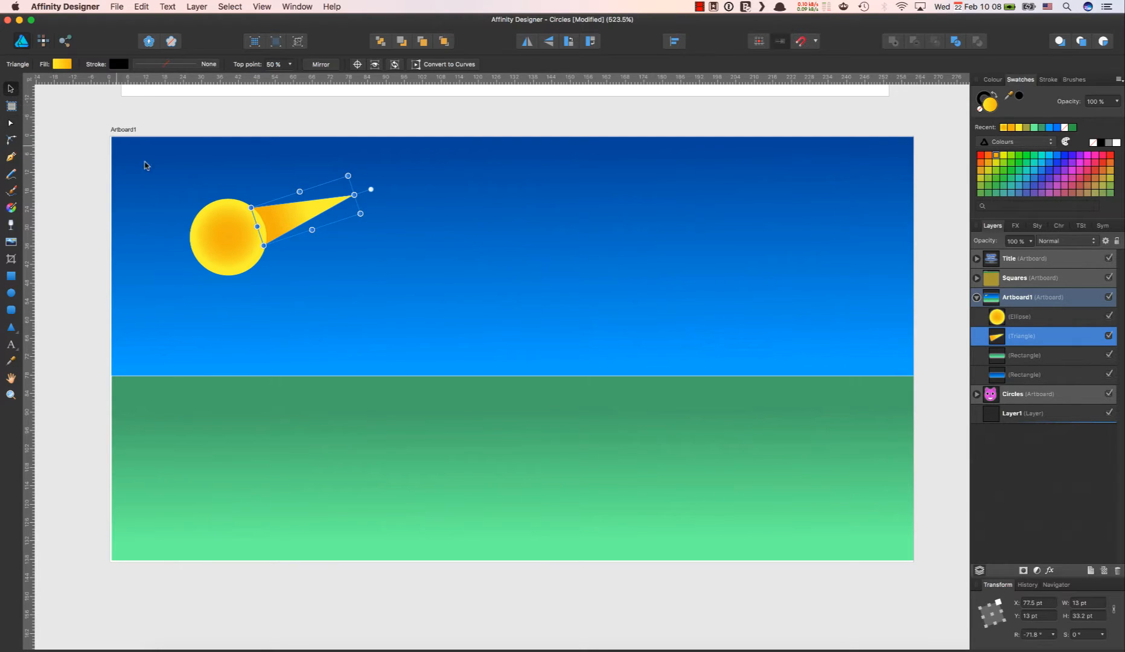
# Step: Duplicate the ray just below the original, rotate the copy to about -114.1° and set its base against the sun's lower-right edge
pyautogui.moveTo(287, 222); pyautogui.dragTo(291, 258)
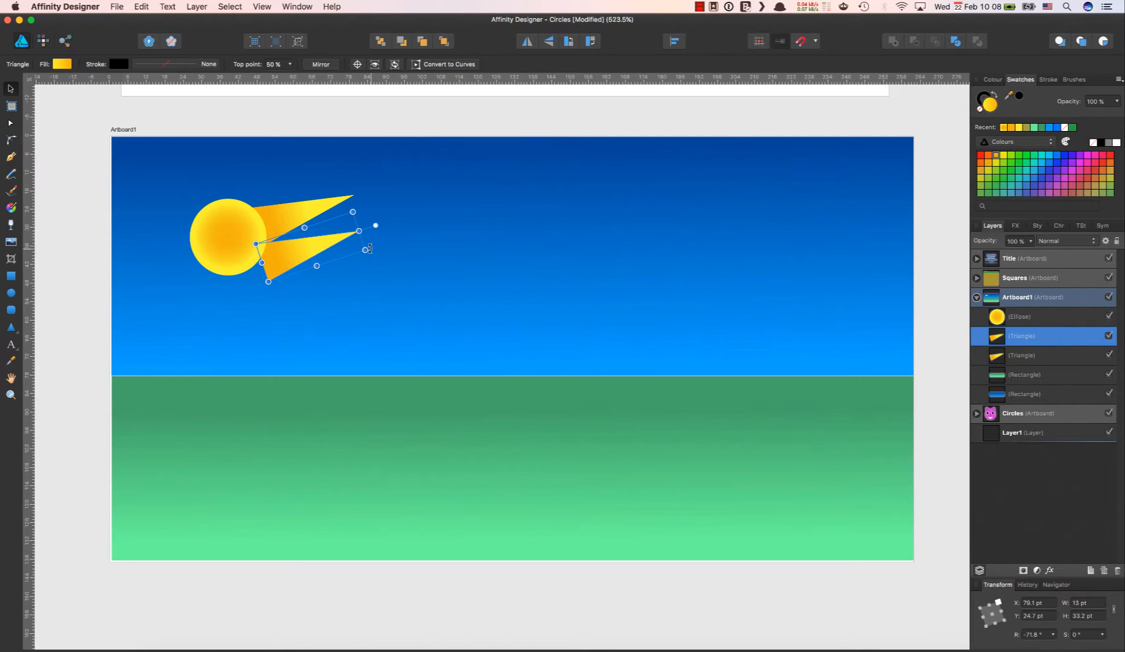
pyautogui.moveTo(369, 252); pyautogui.dragTo(365, 281)
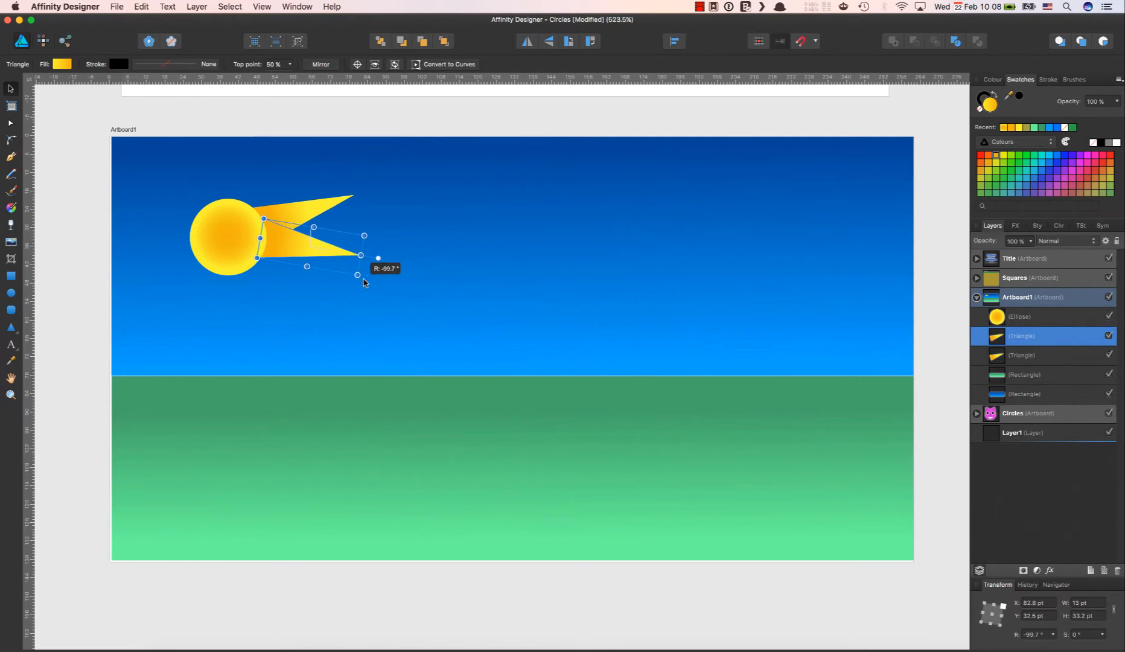
pyautogui.moveTo(292, 249); pyautogui.dragTo(288, 271)
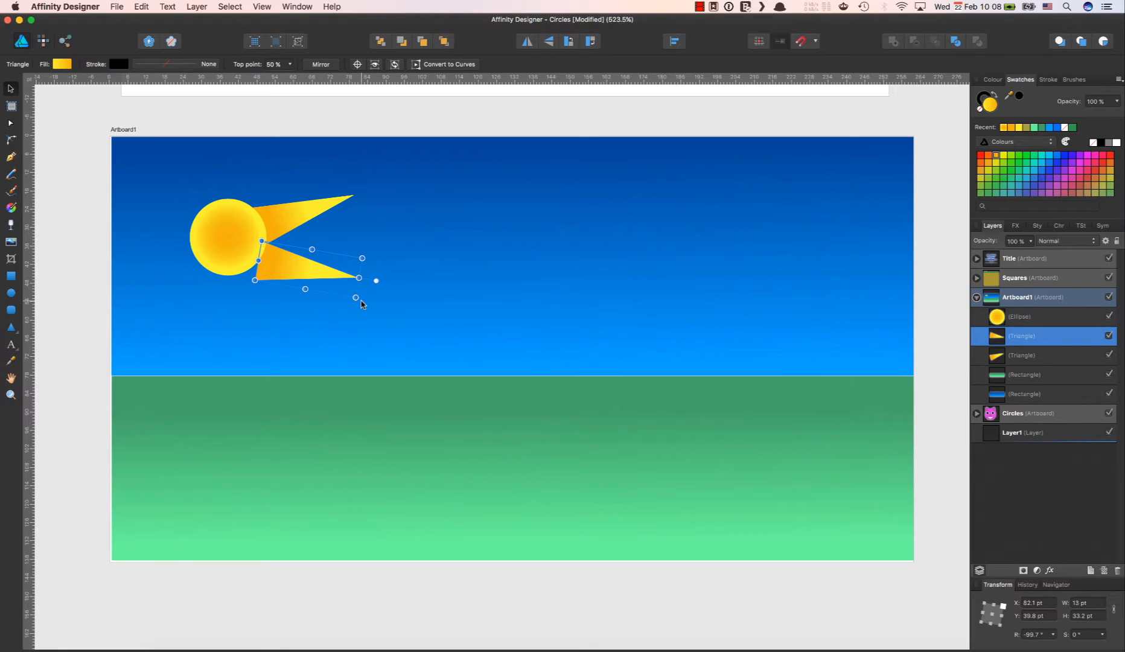
pyautogui.moveTo(359, 300); pyautogui.dragTo(349, 311)
pyautogui.moveTo(301, 268); pyautogui.dragTo(290, 279)
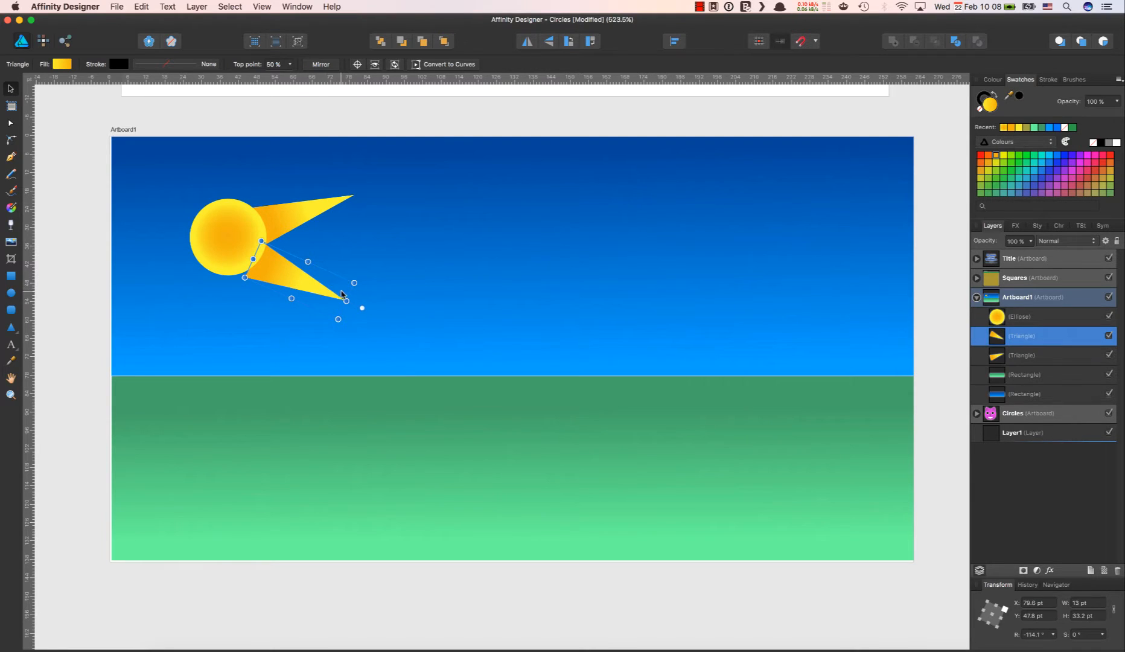
# Step: Fine-tune the duplicate ray's rotation to about -122.5° and its position so its base sits snugly against the sun
pyautogui.moveTo(340, 321); pyautogui.dragTo(333, 324)
pyautogui.moveTo(290, 279); pyautogui.dragTo(288, 282)
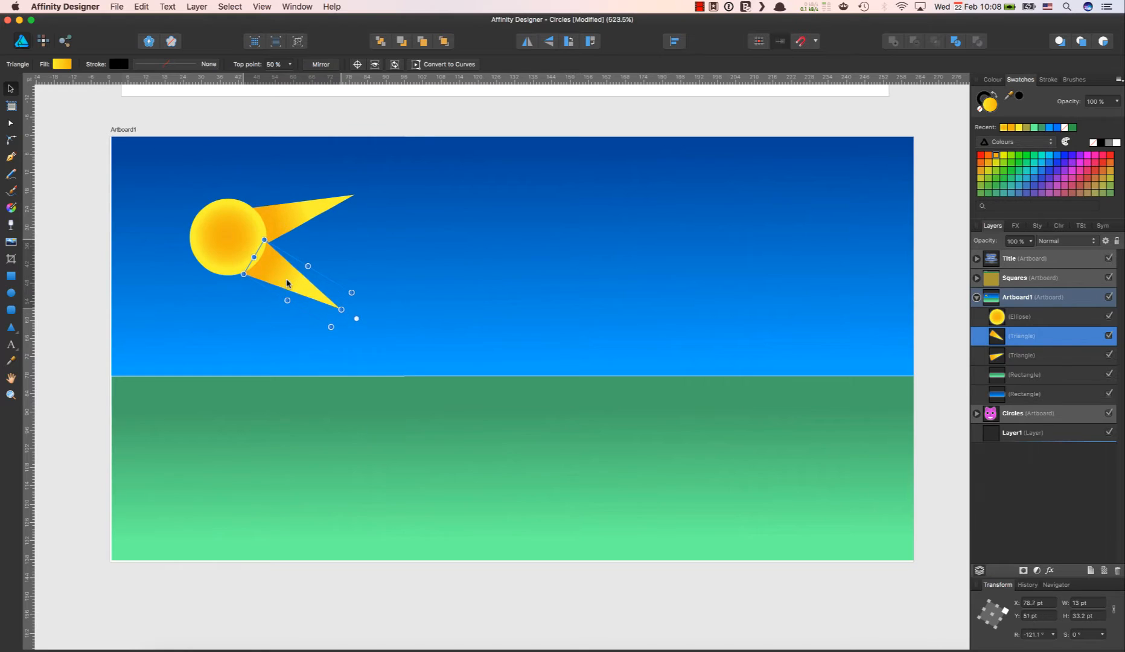
pyautogui.click(387, 228)
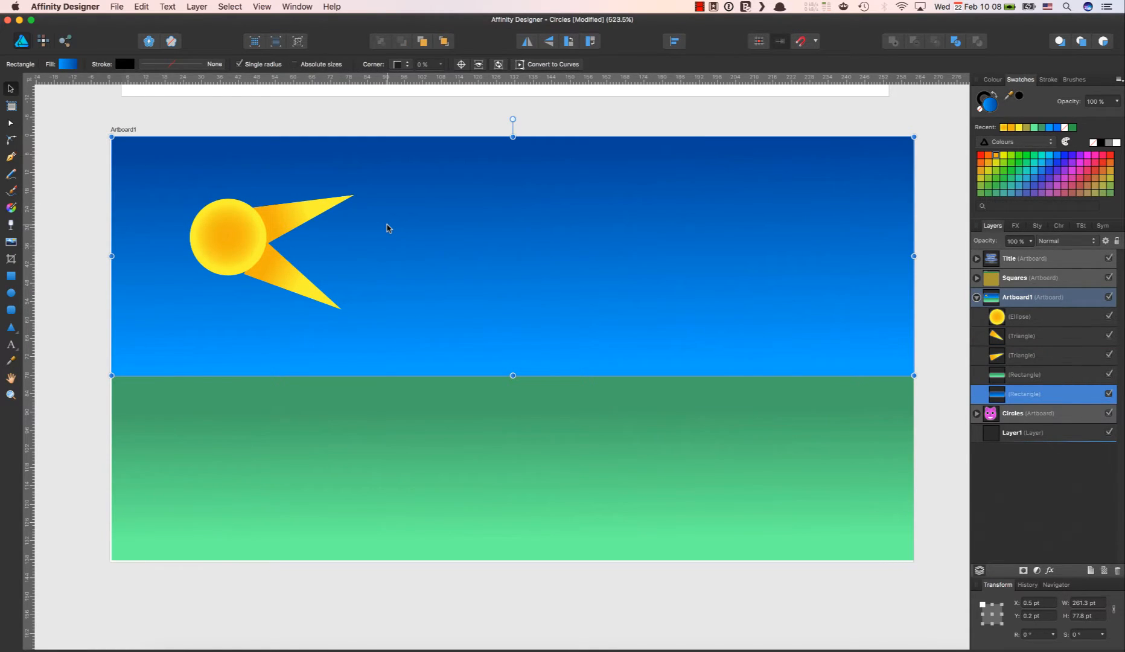
pyautogui.click(277, 279)
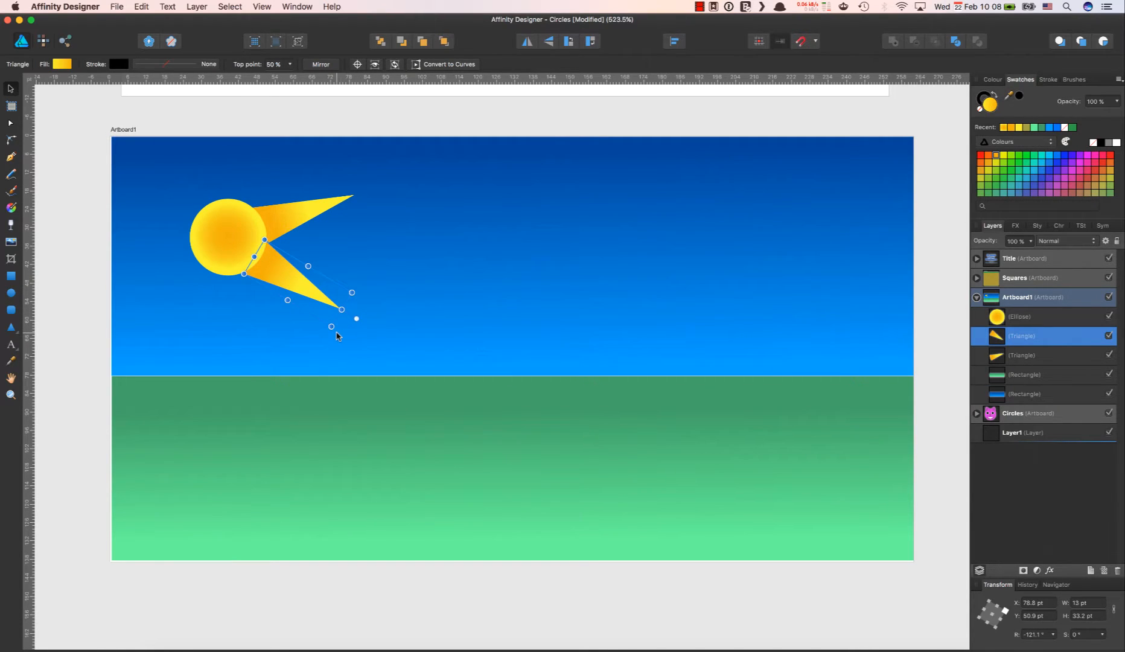
pyautogui.moveTo(332, 329); pyautogui.dragTo(330, 329)
pyautogui.click(365, 254)
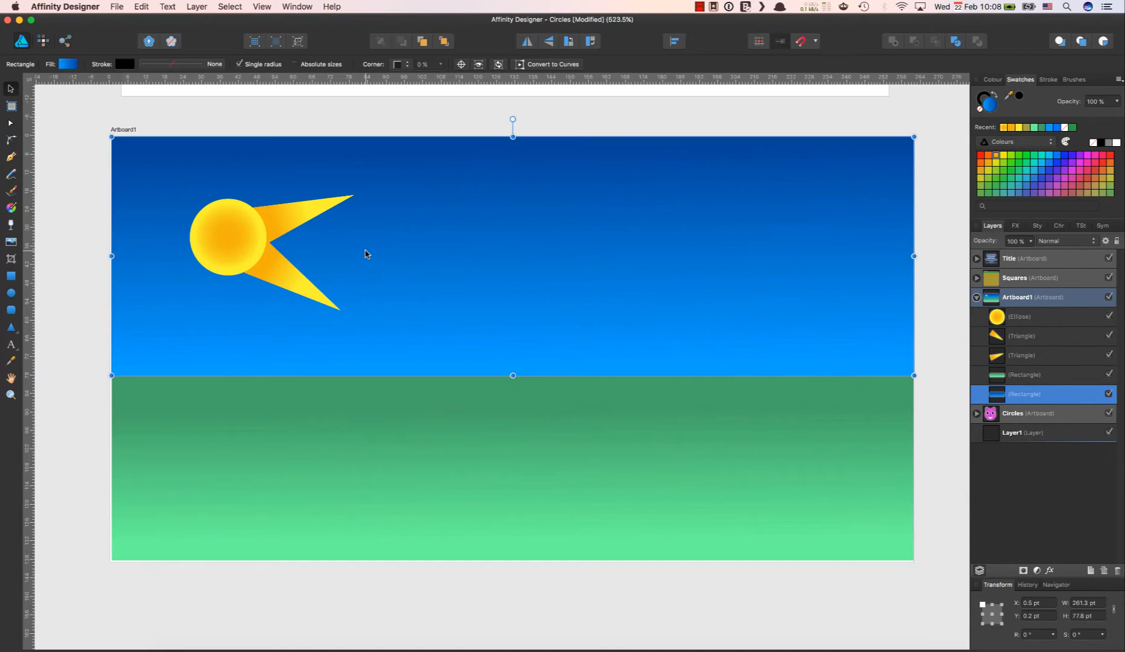
# Step: Change the gradient stop at the base of the original upper ray to yellow (H 56, S 90, L 50)
pyautogui.click(296, 219)
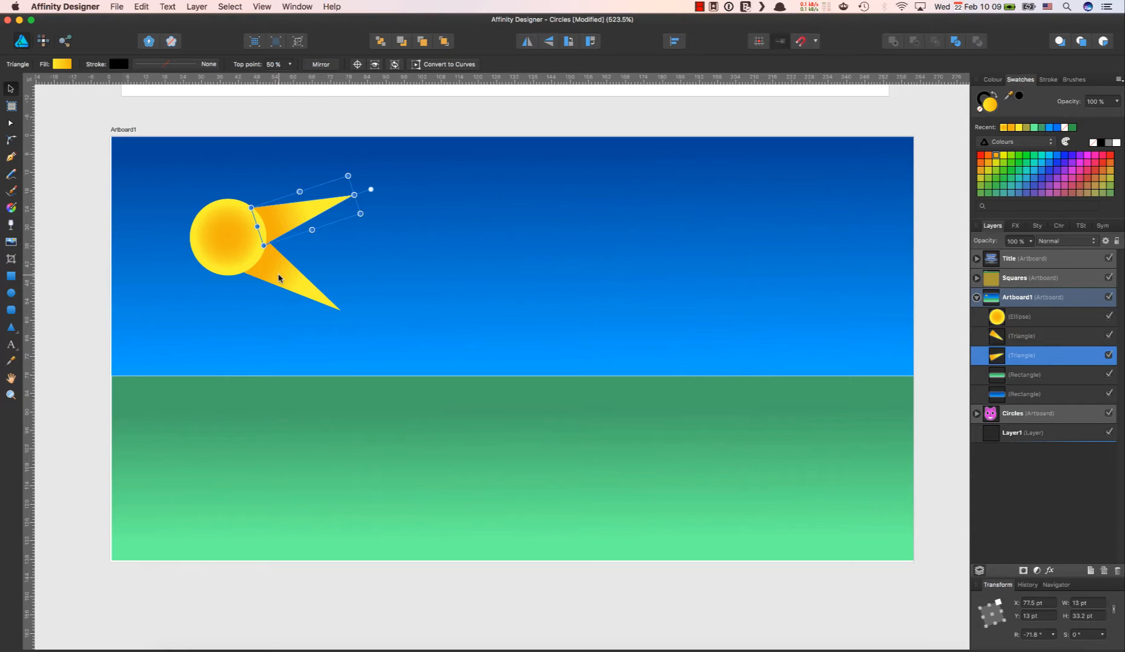
pyautogui.click(278, 276)
pyautogui.click(284, 215)
pyautogui.click(12, 207)
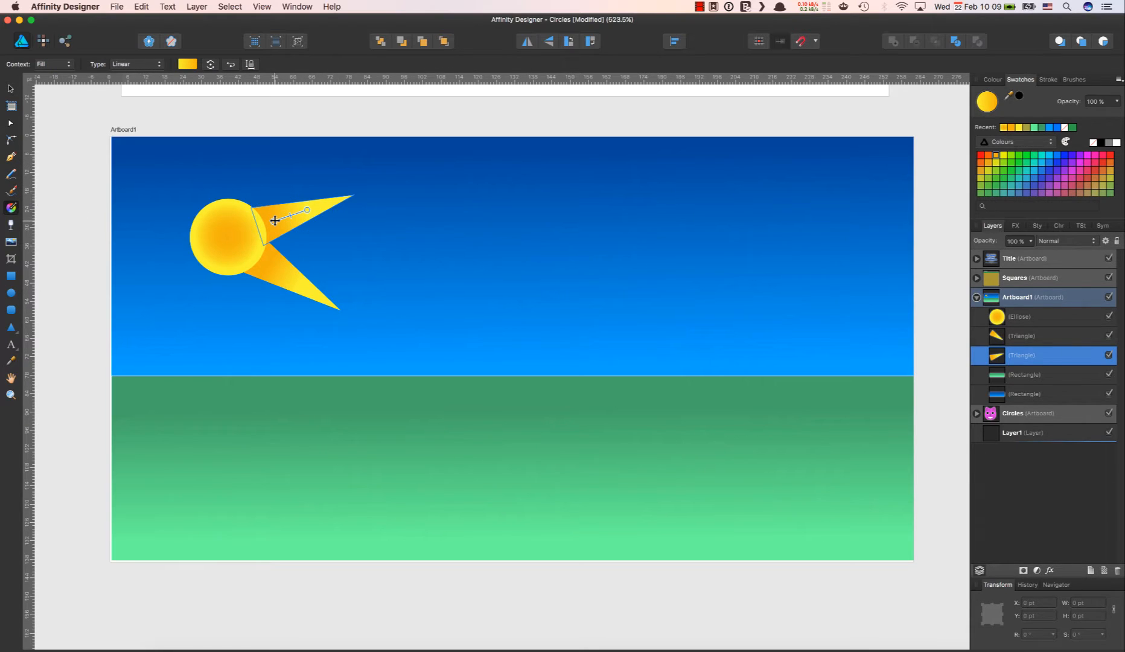
pyautogui.click(990, 79)
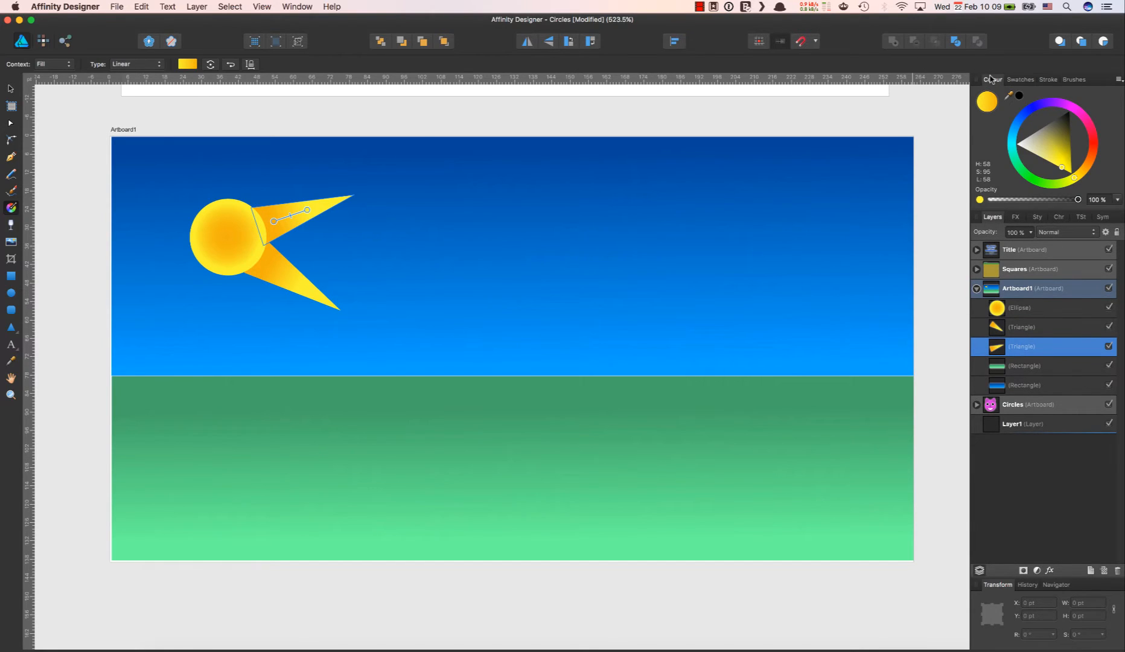
pyautogui.click(273, 220)
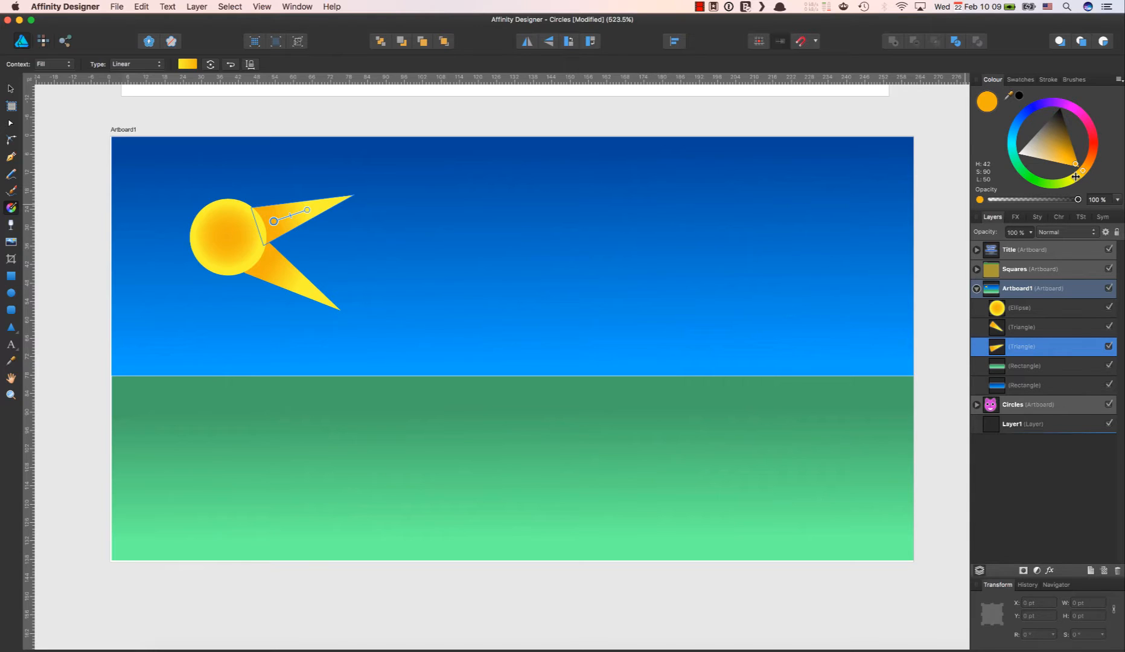
pyautogui.moveTo(1076, 177); pyautogui.dragTo(1078, 179)
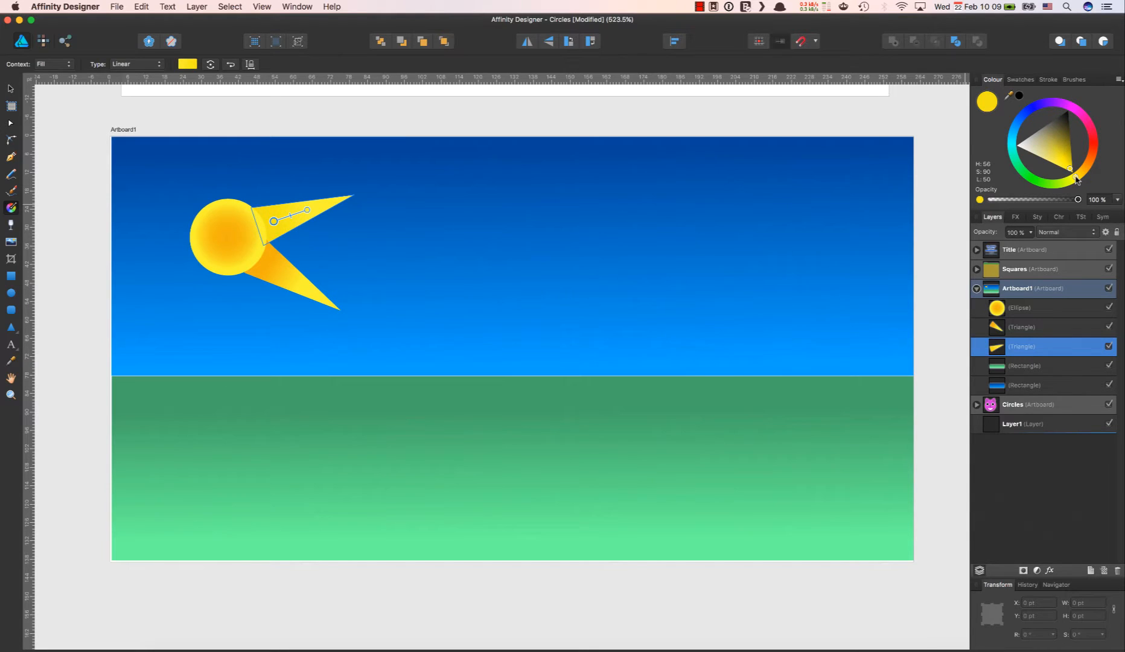
# Step: Change the gradient stop toward the upper ray's tip to pale yellow FAF7A2
pyautogui.click(306, 209)
pyautogui.doubleClick(988, 107)
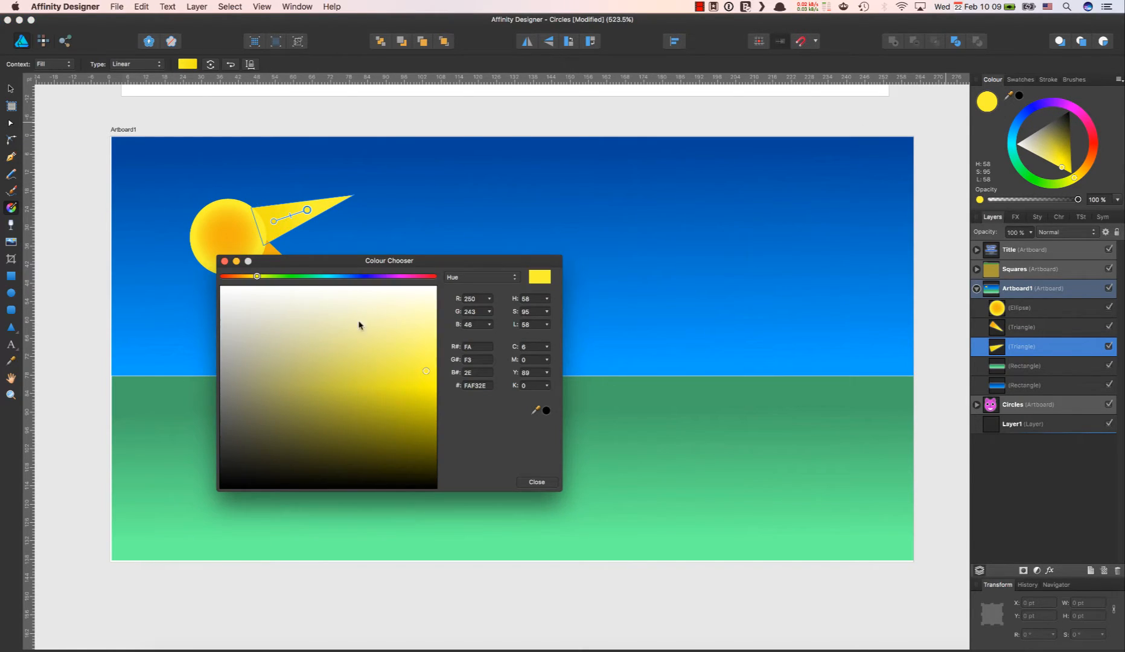
pyautogui.click(413, 325)
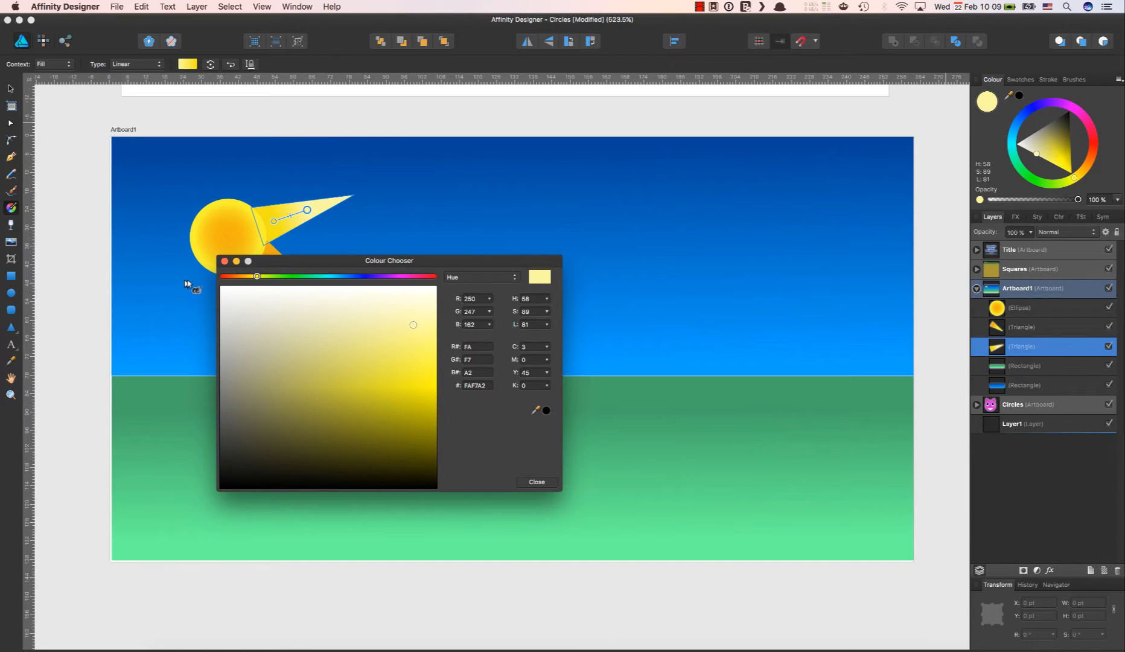
pyautogui.click(224, 261)
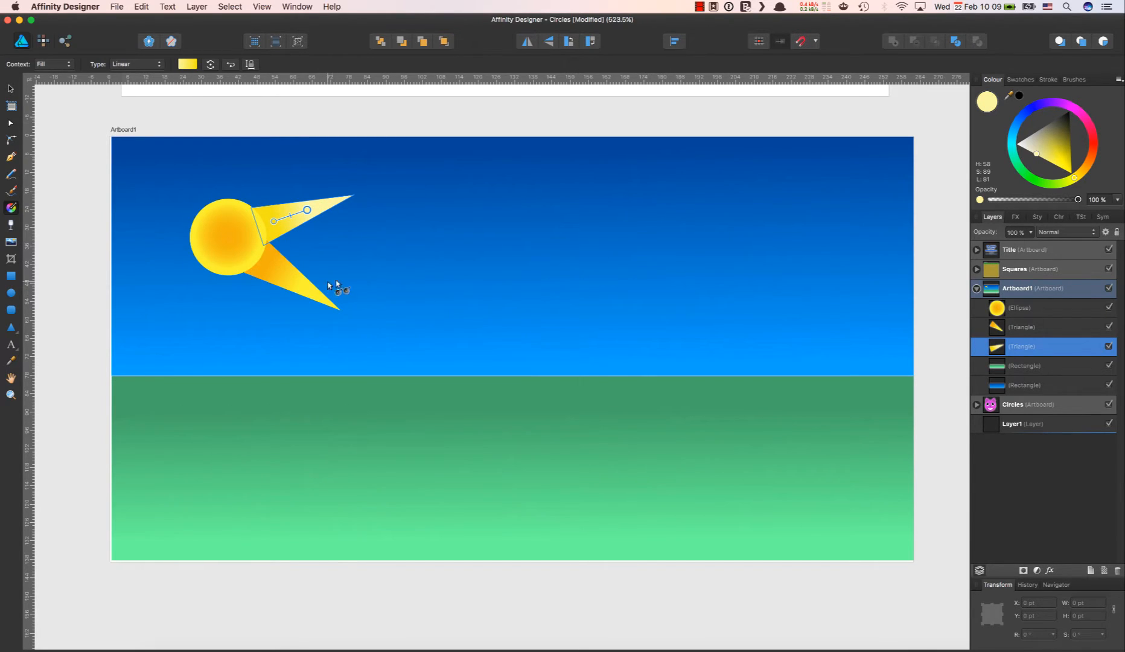
# Step: Delete the duplicated lower ray
pyautogui.click(281, 280)
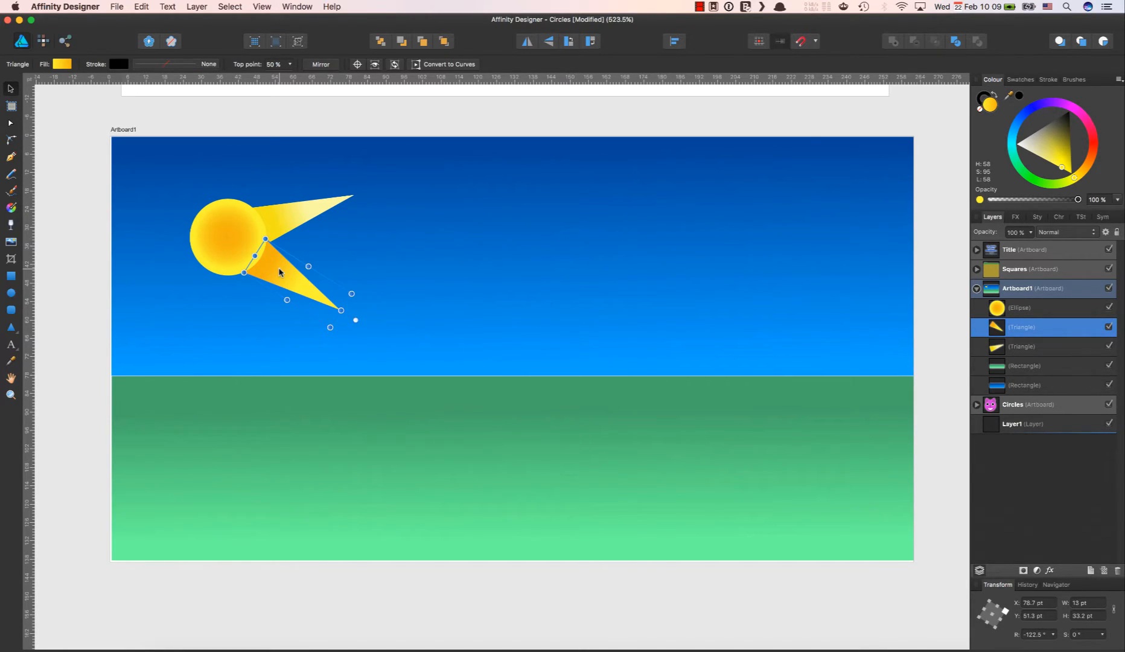
pyautogui.press('Delete')
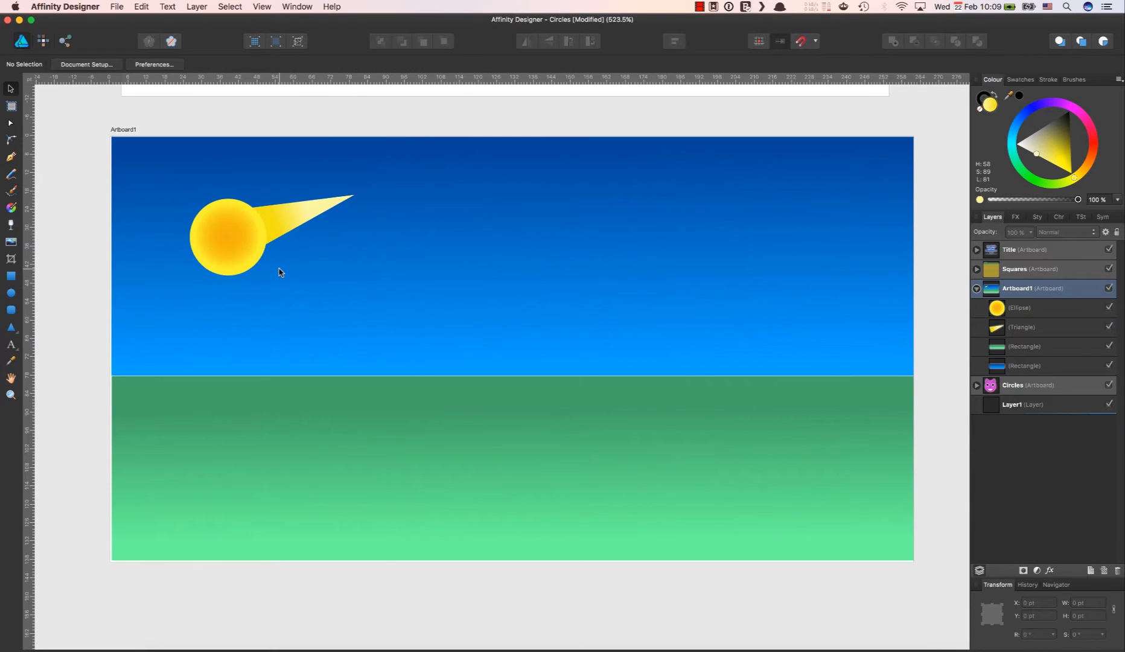
# Step: Create a symbol from the remaining ray triangle beside the sun
pyautogui.click(288, 215)
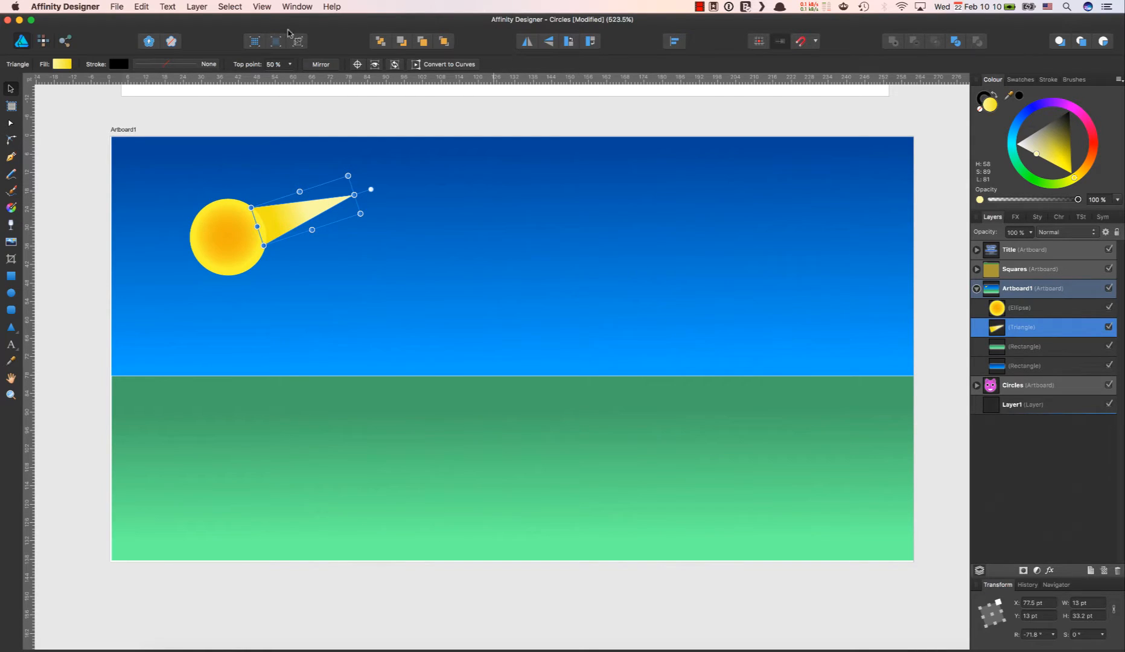
pyautogui.click(261, 6)
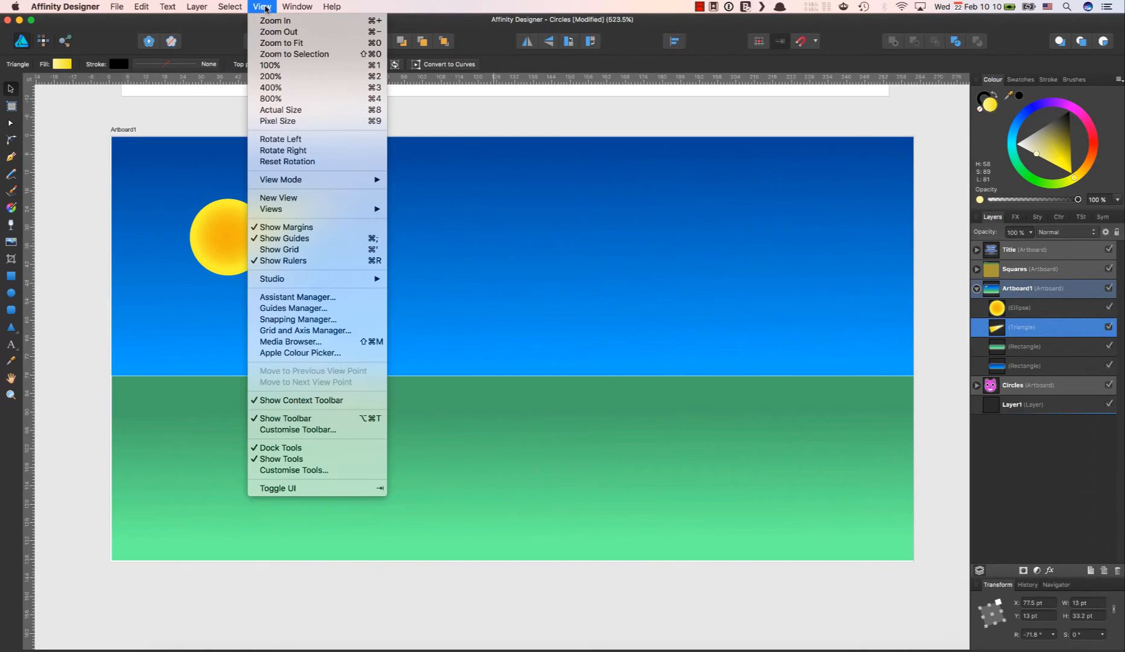
pyautogui.moveTo(344, 279)
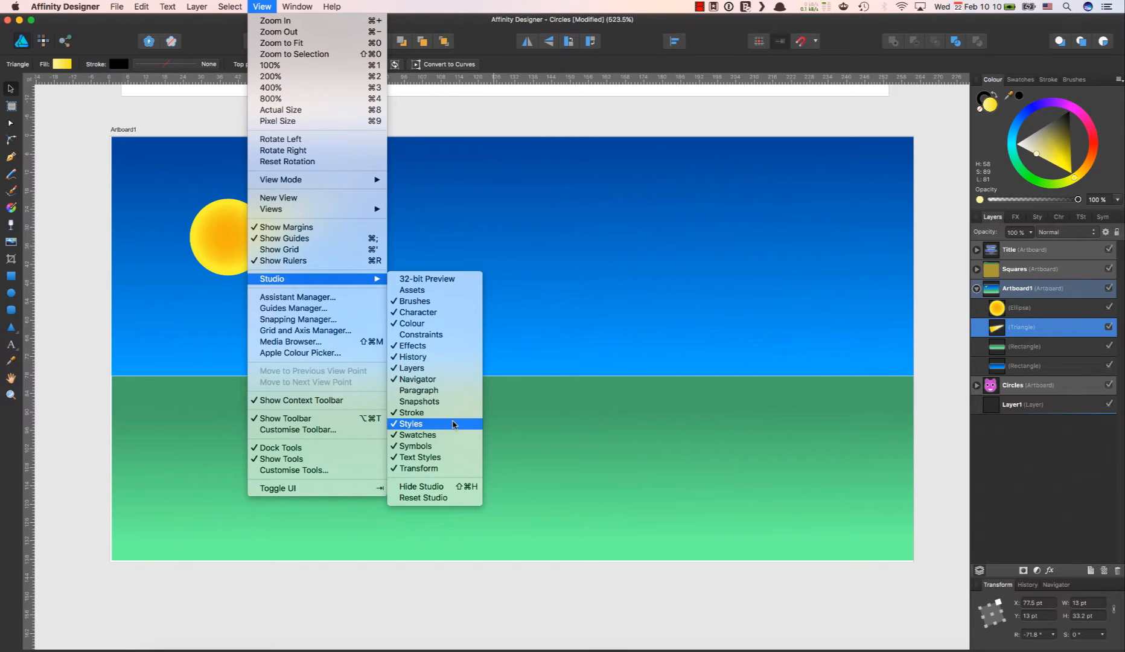
pyautogui.click(495, 366)
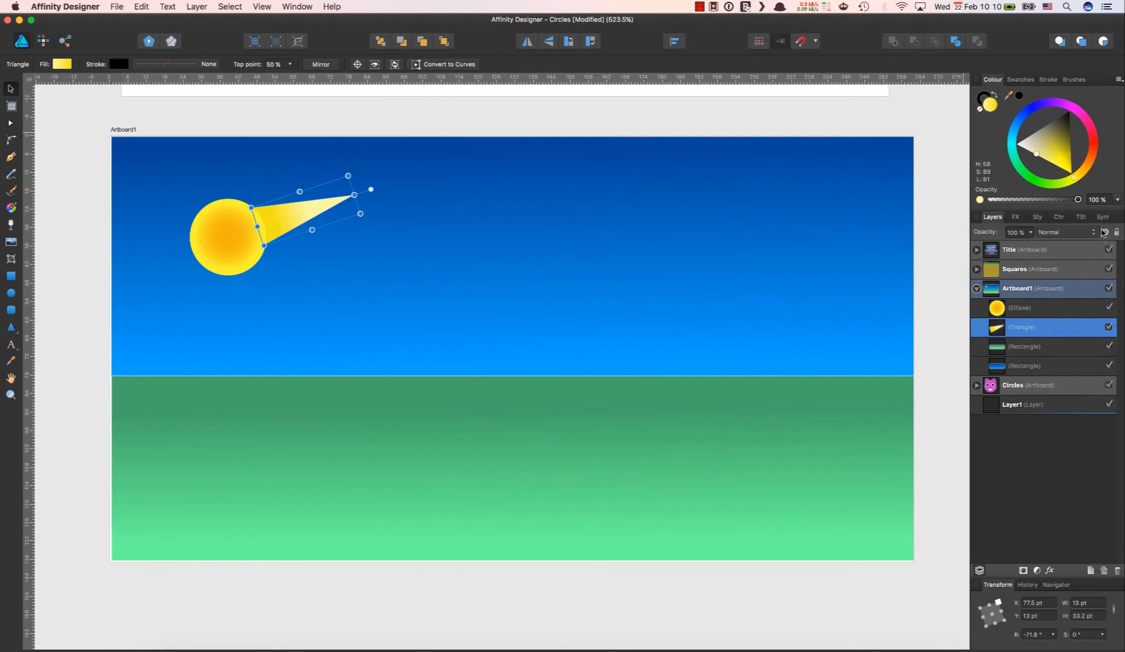
pyautogui.click(1103, 217)
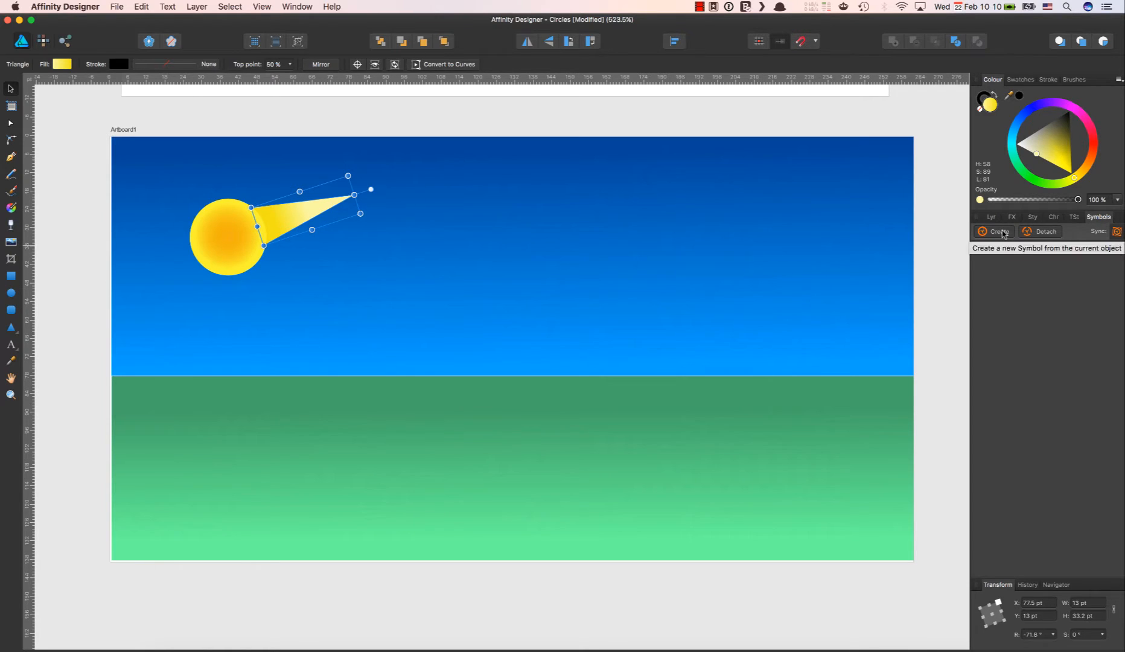
pyautogui.click(1003, 232)
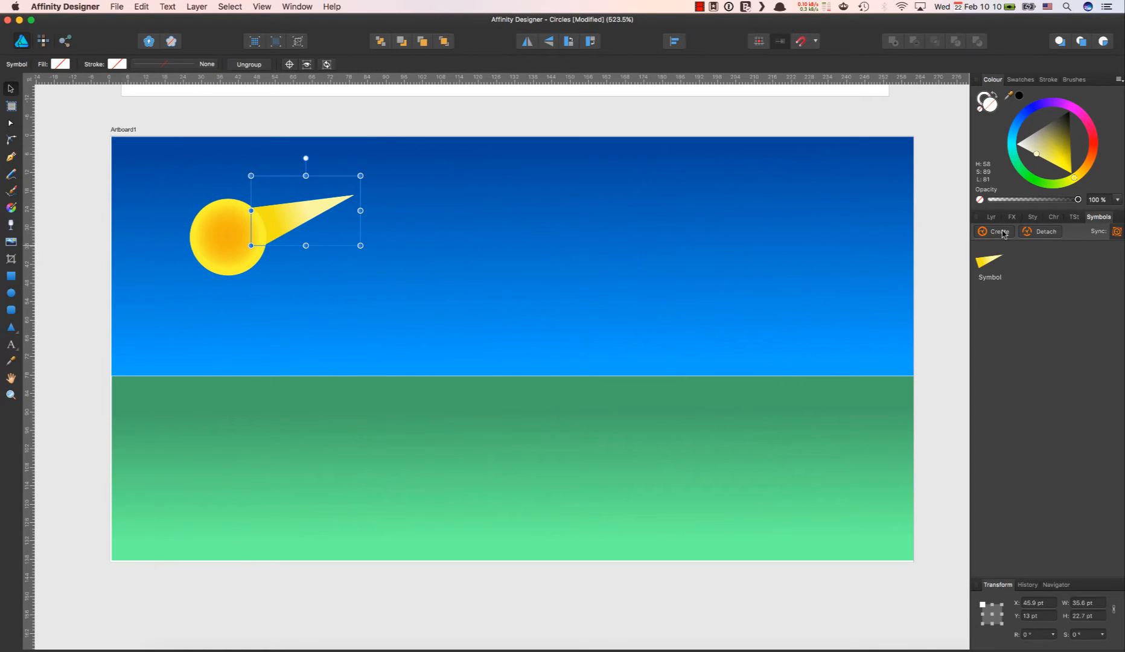
# Step: Rename the new symbol as Sun Ray
pyautogui.rightClick(986, 262)
pyautogui.click(1014, 266)
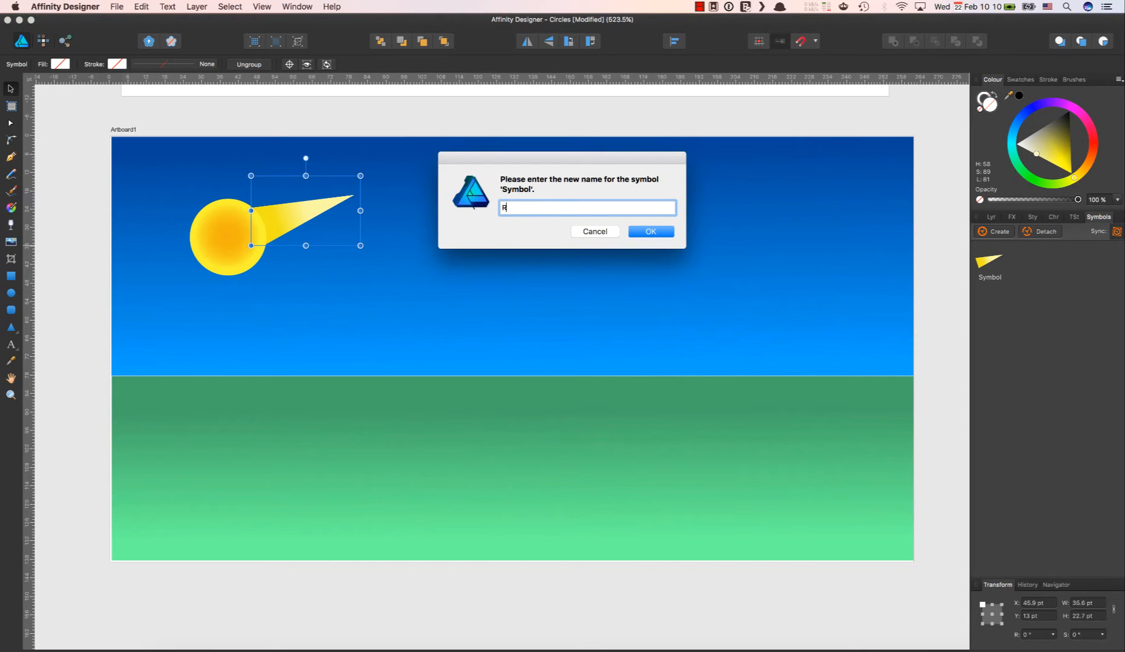
pyautogui.write('Sun Ray')
pyautogui.press('Return')
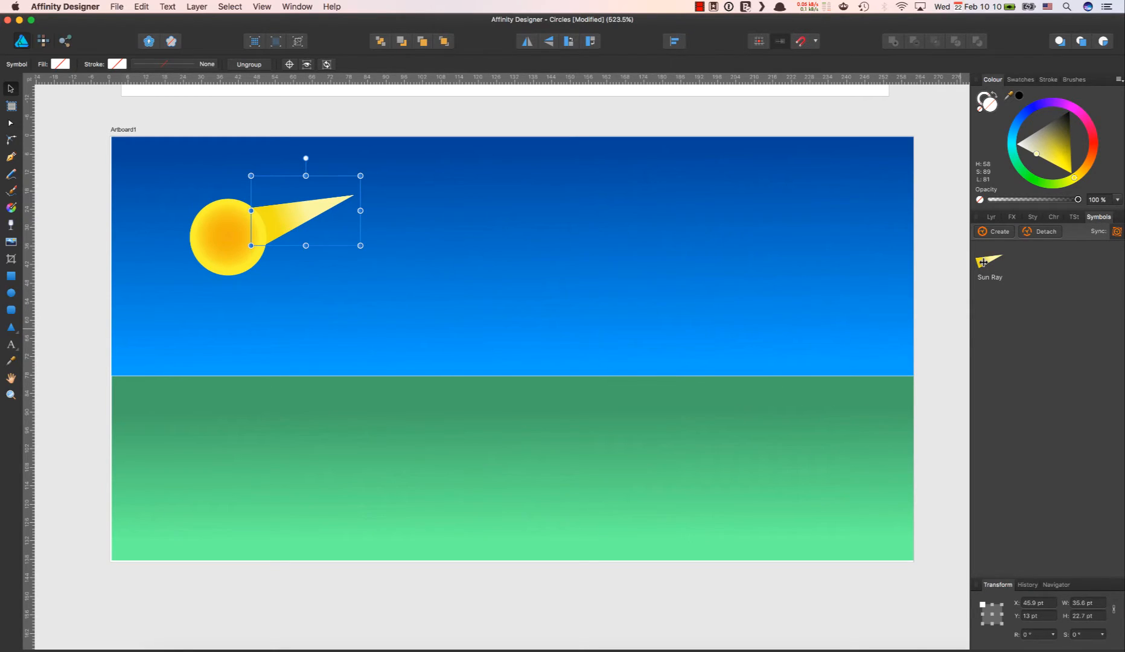
# Step: Place a Sun Ray symbol instance below the first ray, rotated to about -50.1° with its base against the sun's lower-right edge
pyautogui.moveTo(983, 262); pyautogui.dragTo(316, 253)
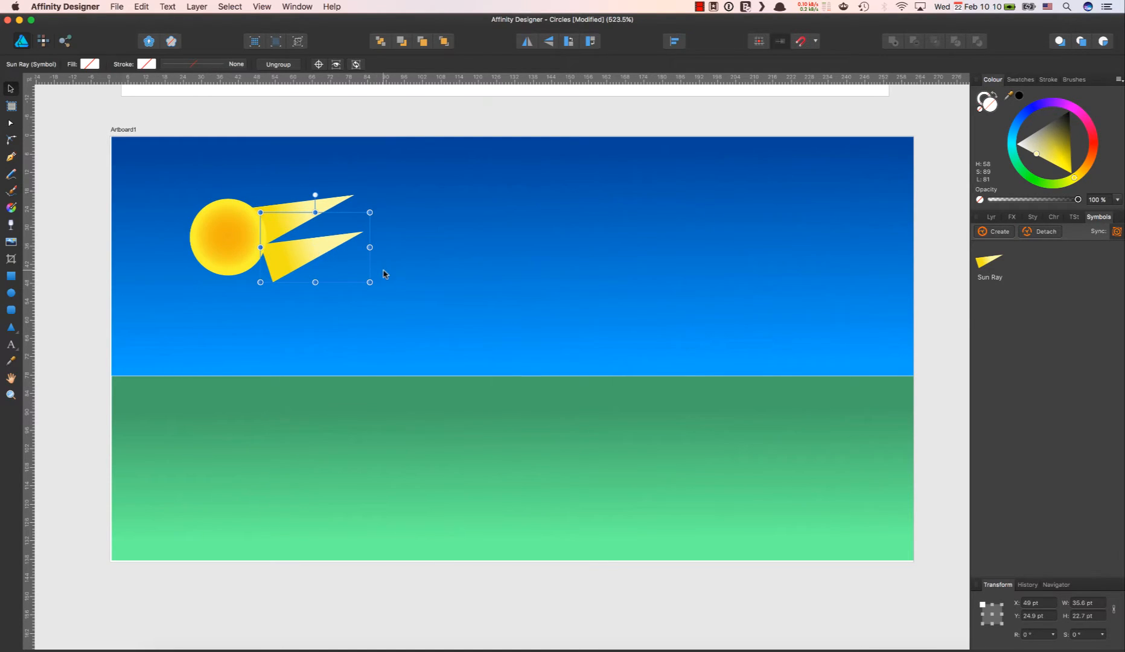
pyautogui.moveTo(373, 284); pyautogui.dragTo(345, 349)
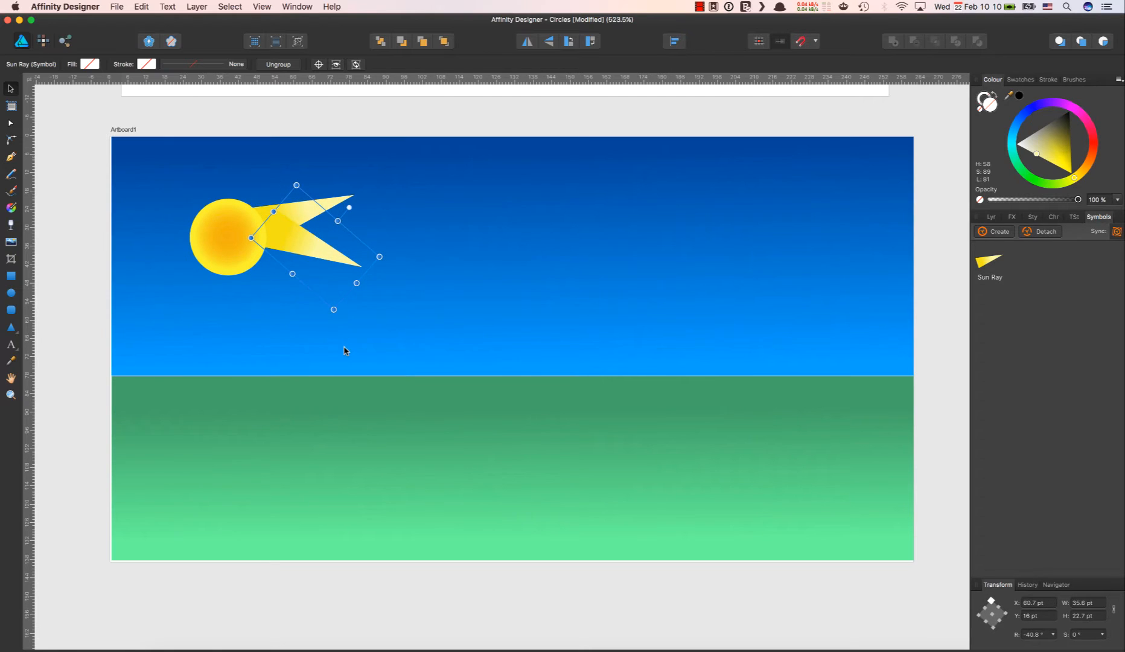
pyautogui.moveTo(300, 240); pyautogui.dragTo(287, 269)
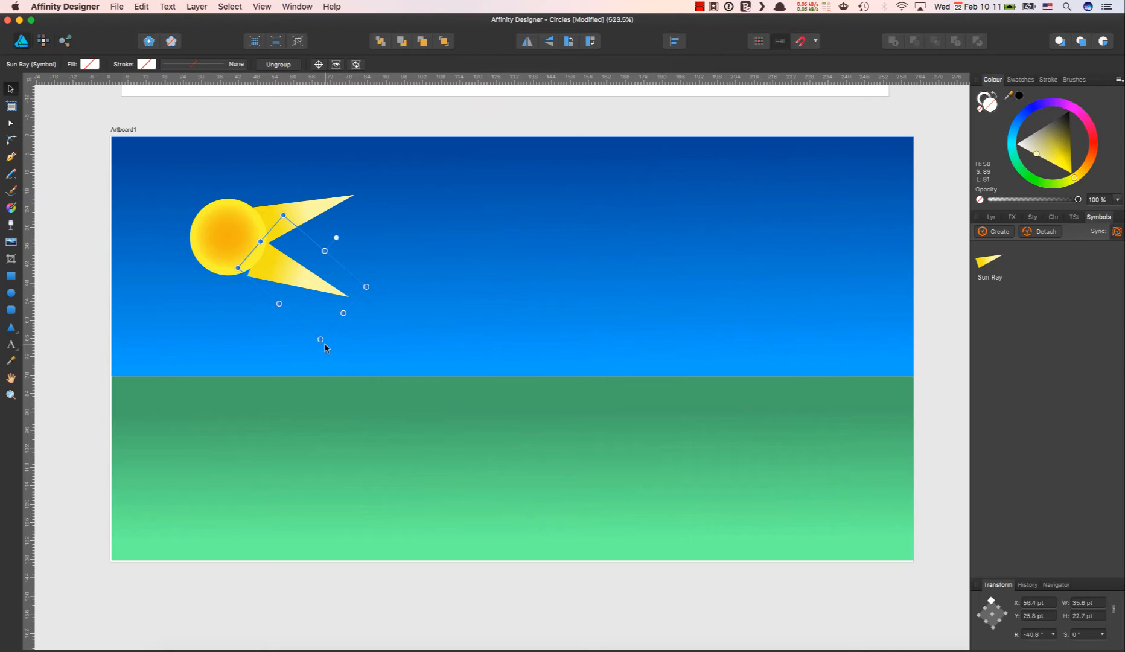
pyautogui.moveTo(321, 342); pyautogui.dragTo(311, 341)
pyautogui.moveTo(286, 268); pyautogui.dragTo(278, 279)
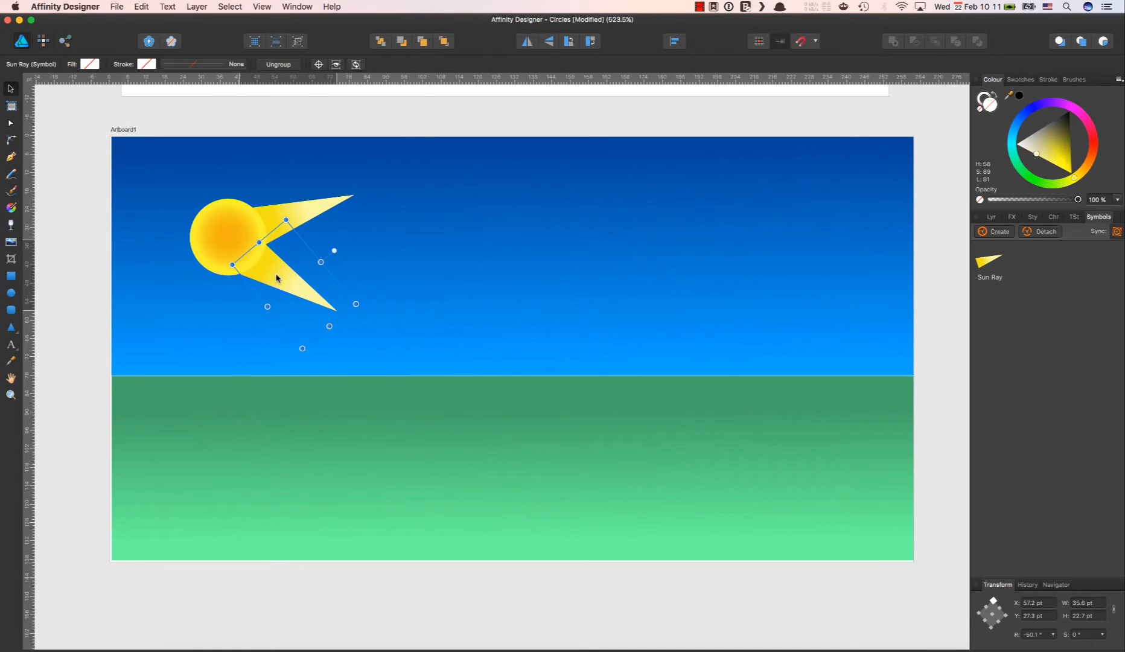
pyautogui.click(420, 244)
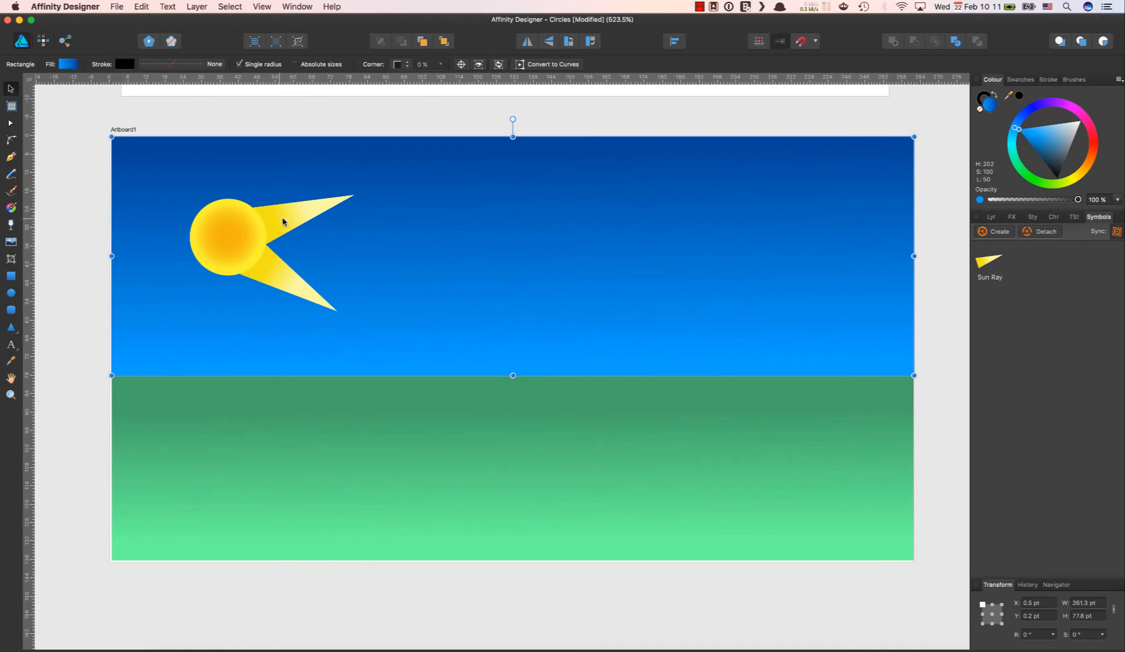
# Step: Examine the layers of the two sun ray symbol instances and the triangle nested inside each
pyautogui.click(990, 218)
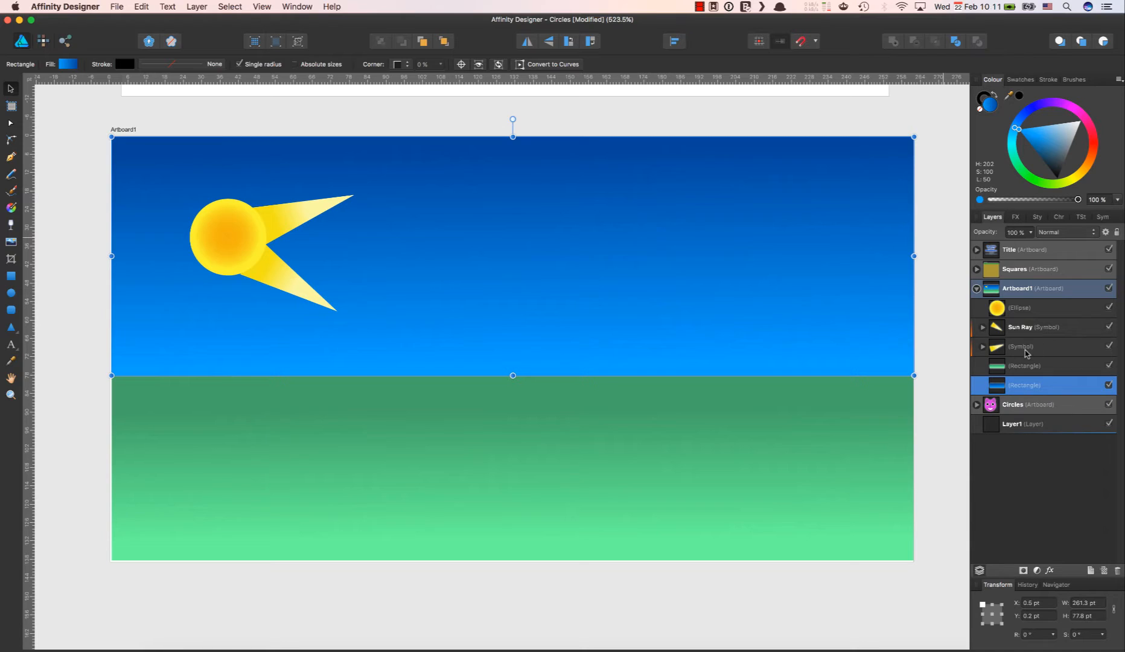
pyautogui.click(1048, 331)
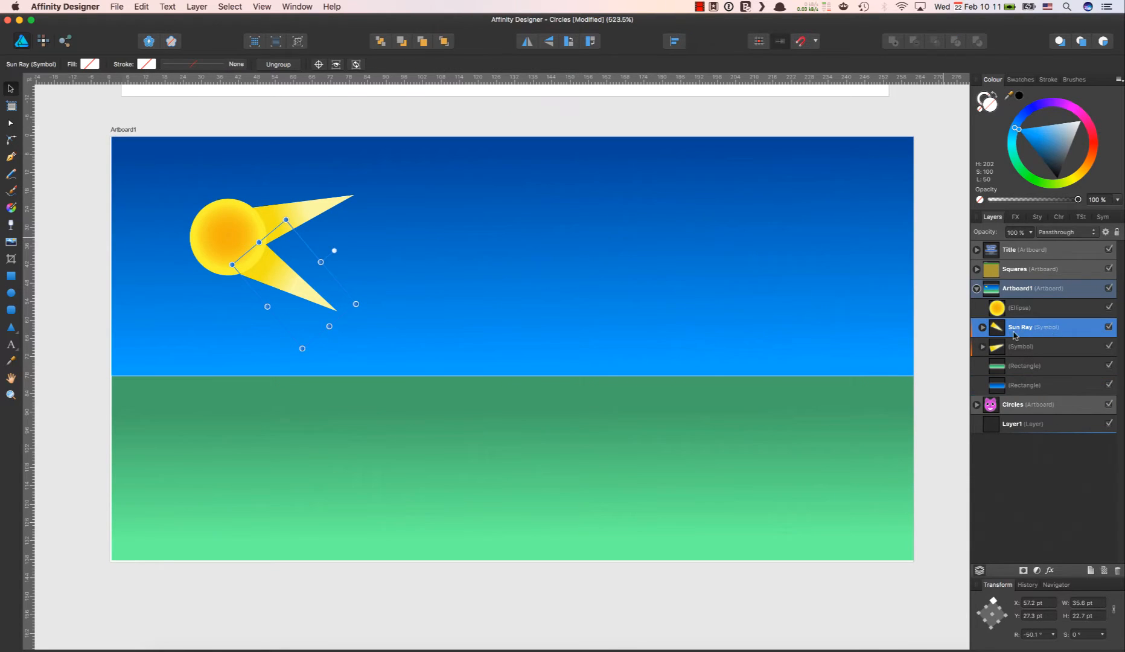
pyautogui.click(983, 328)
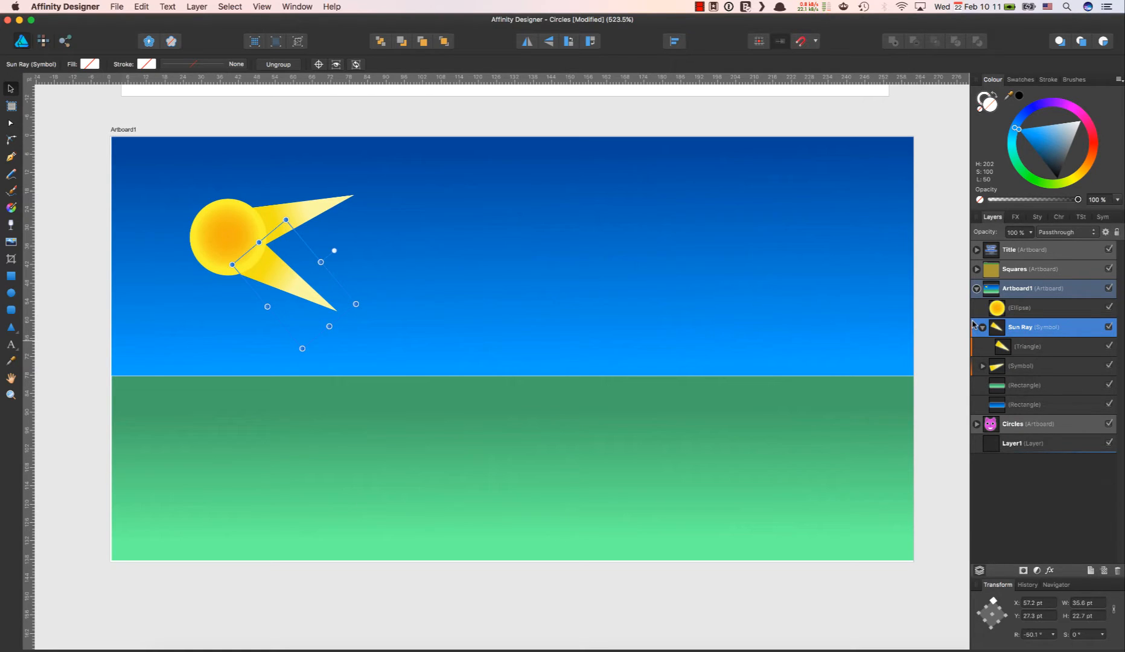
pyautogui.click(1033, 352)
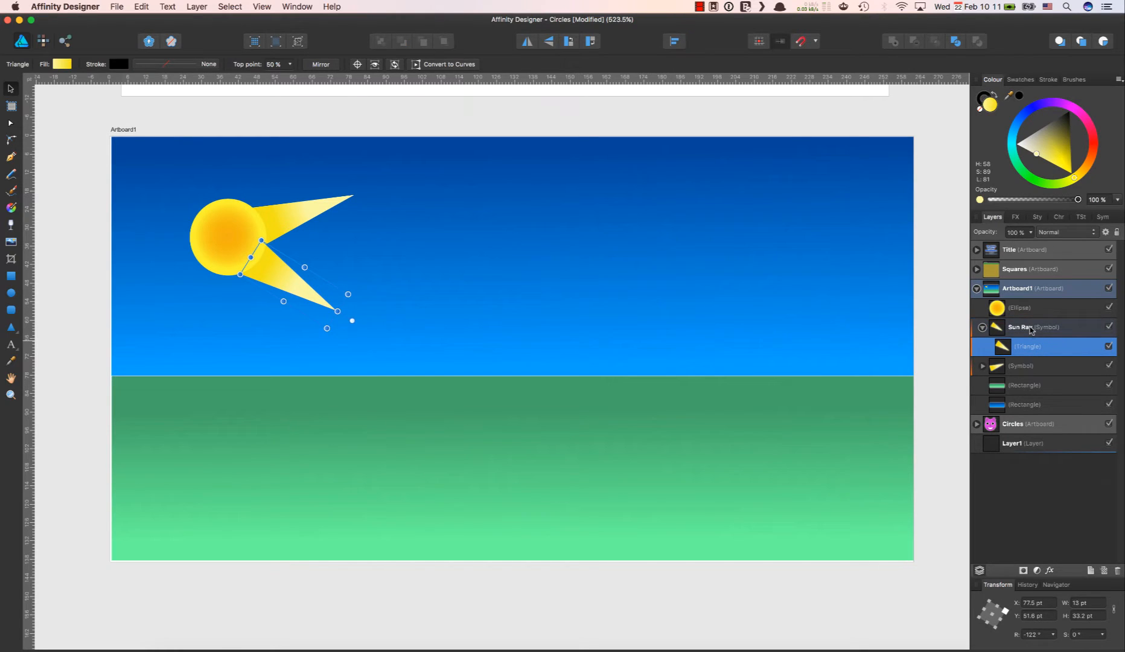
pyautogui.click(1031, 329)
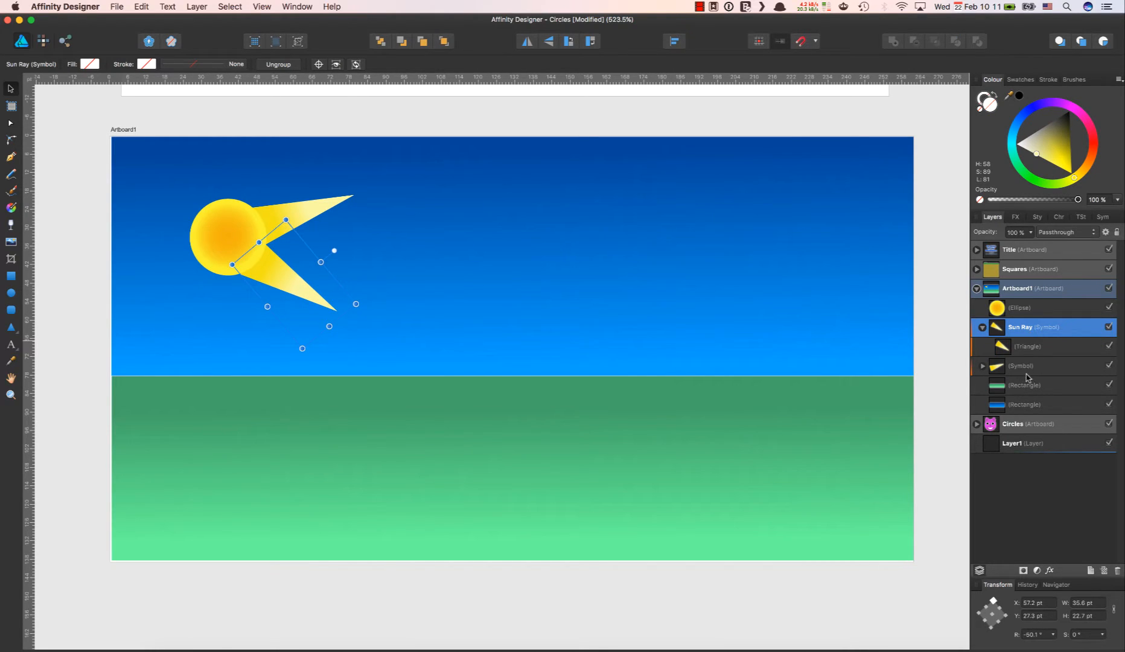
pyautogui.click(981, 366)
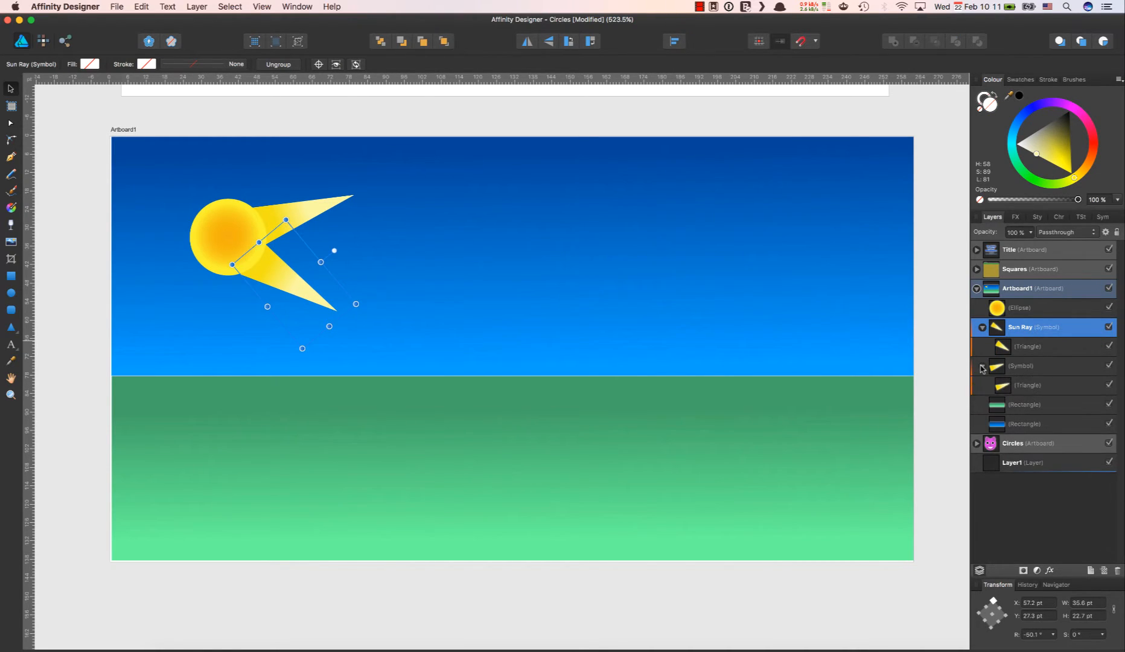
pyautogui.click(981, 367)
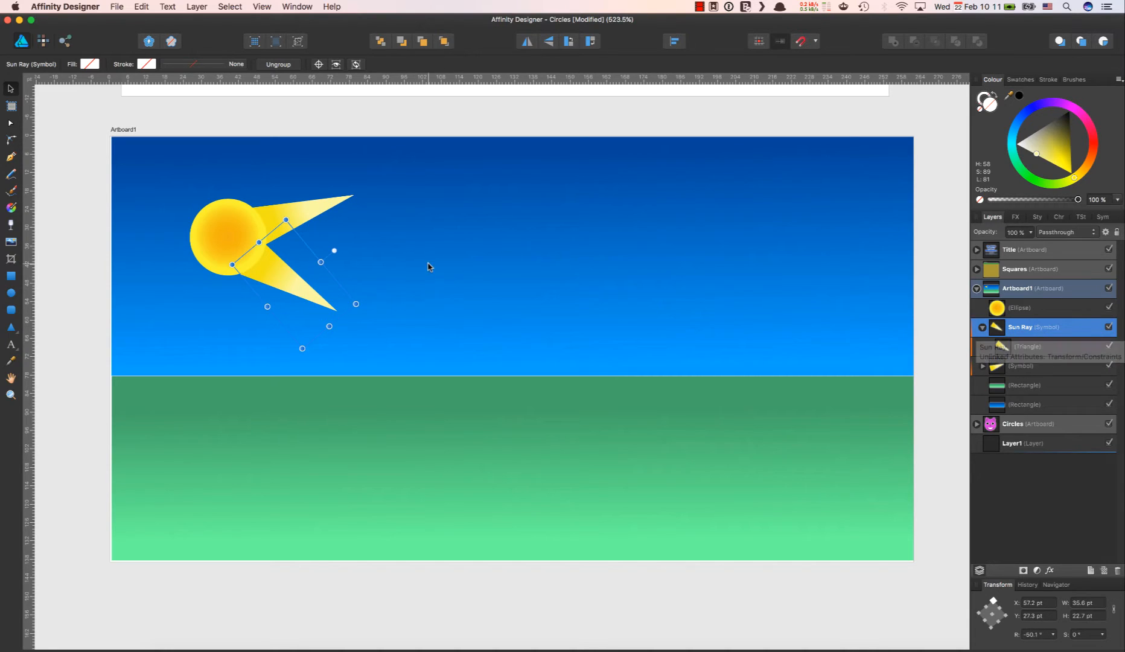
# Step: Apply a linear gradient fill to the lower Sun Ray instance, running from its base beside the sun to its tip
pyautogui.click(11, 210)
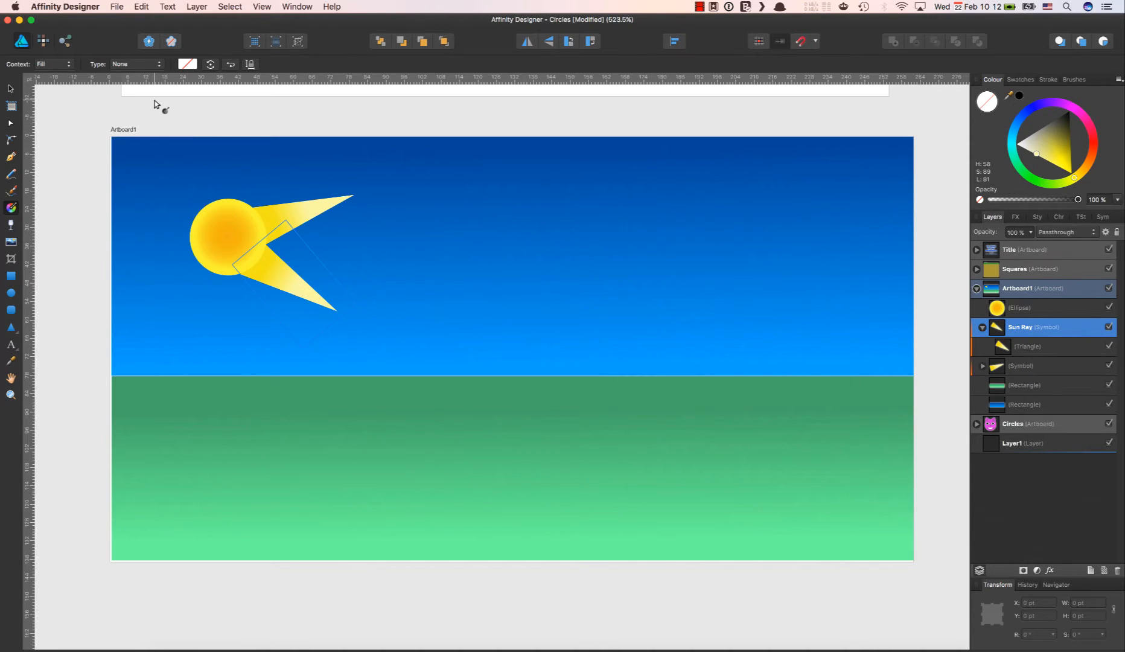
pyautogui.click(151, 65)
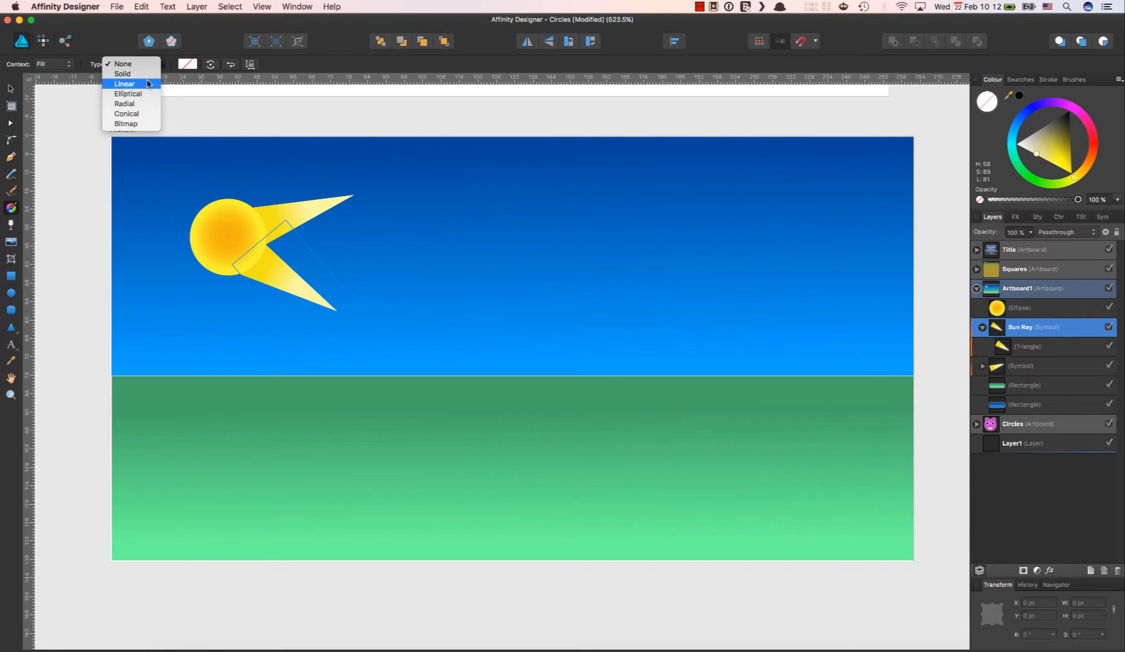
pyautogui.click(147, 84)
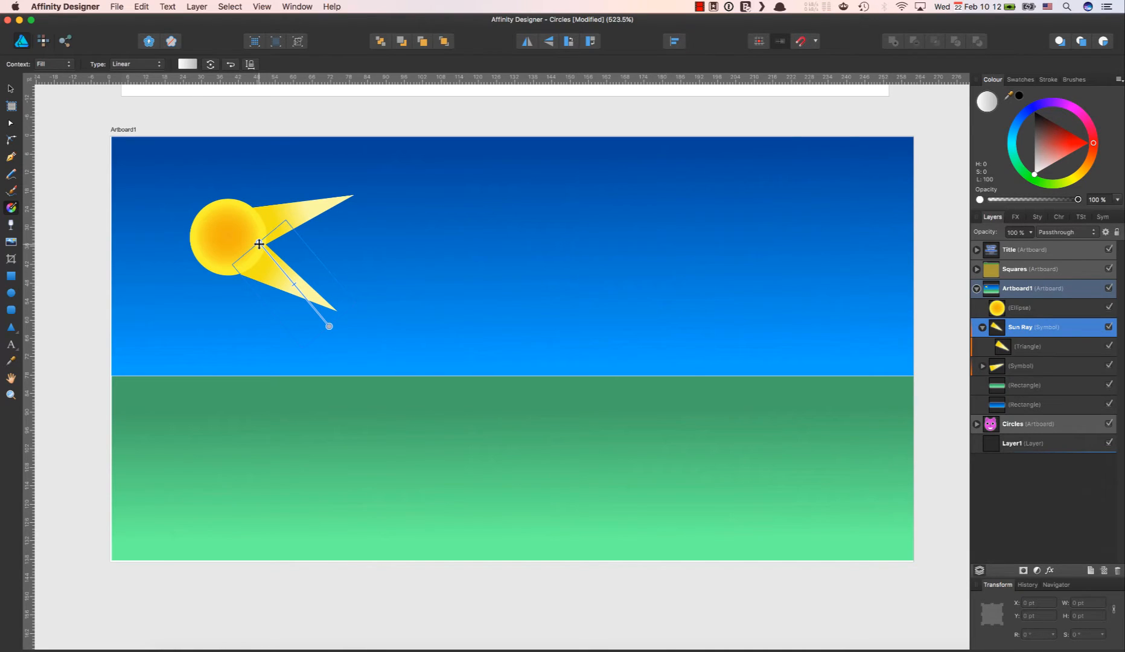
pyautogui.moveTo(259, 243); pyautogui.dragTo(268, 264)
pyautogui.moveTo(327, 324)
pyautogui.mouseDown()
pyautogui.moveTo(332, 312)
pyautogui.moveTo(323, 315)
pyautogui.mouseUp()
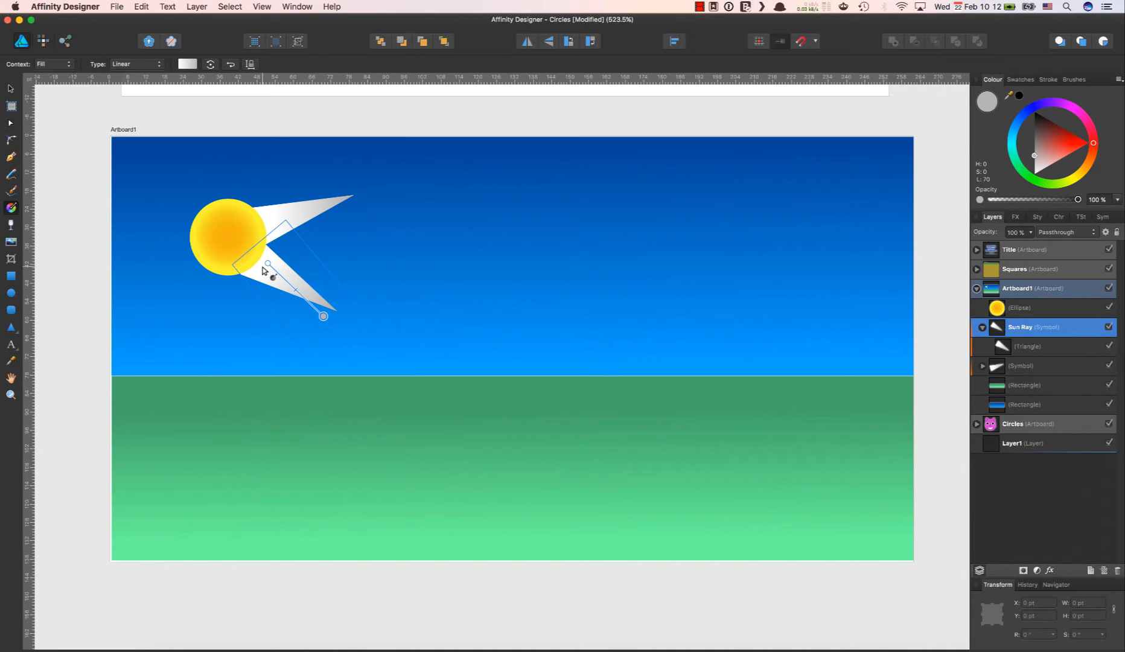
# Step: Colour the ray gradient's inner stop beside the sun with the bright yellow recent swatch
pyautogui.click(267, 263)
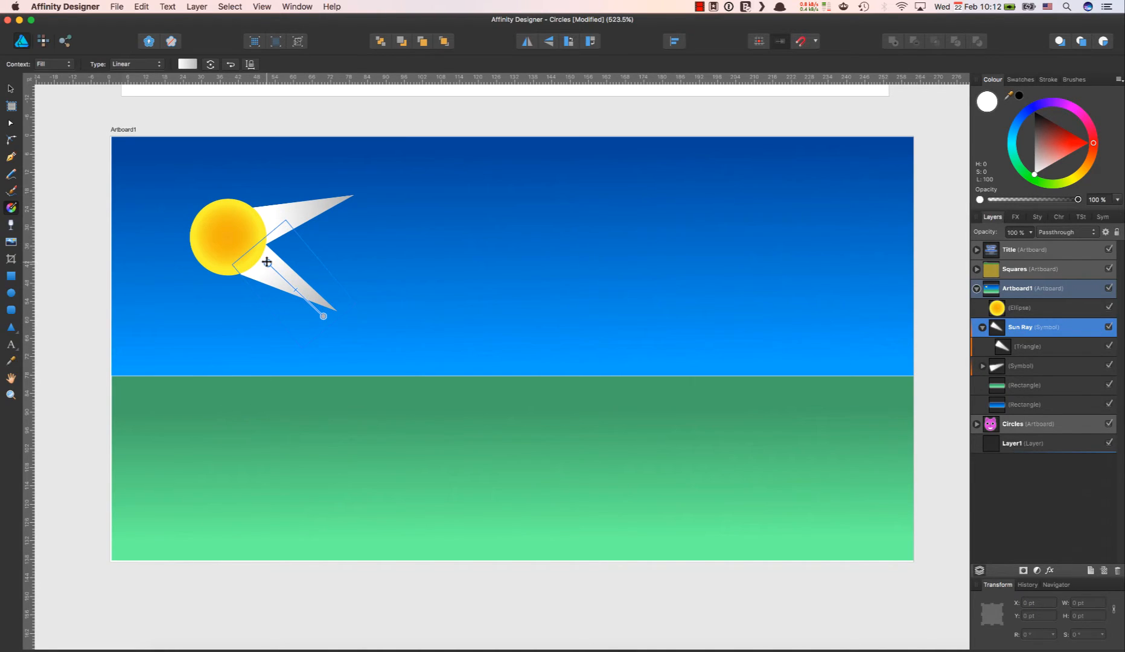
pyautogui.click(1020, 79)
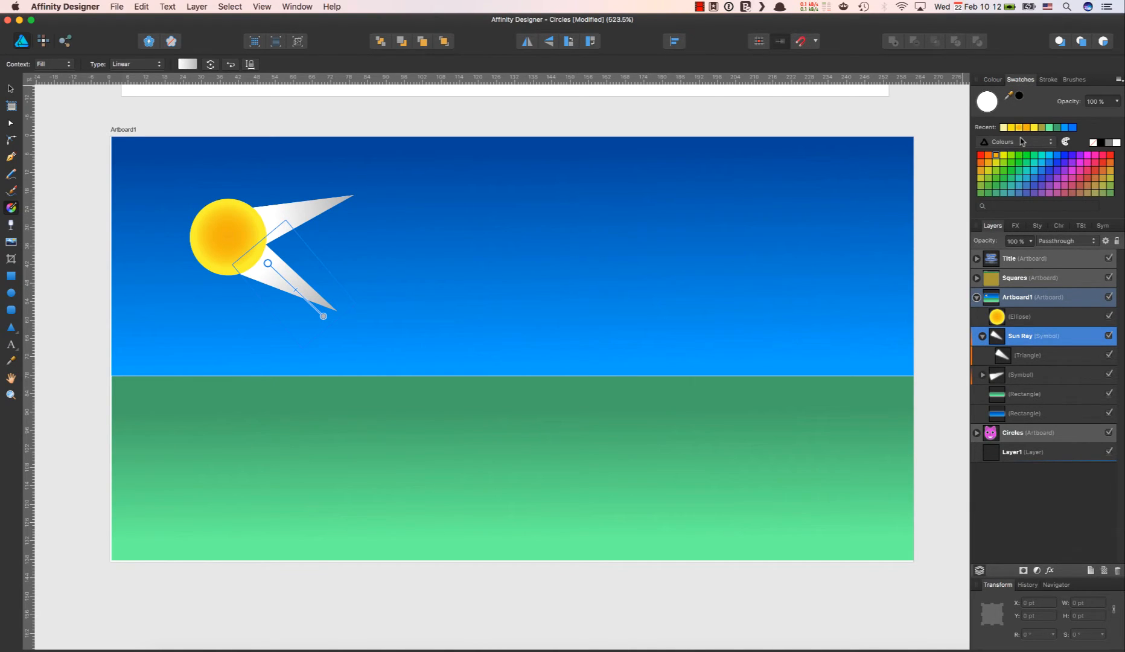
pyautogui.click(1012, 129)
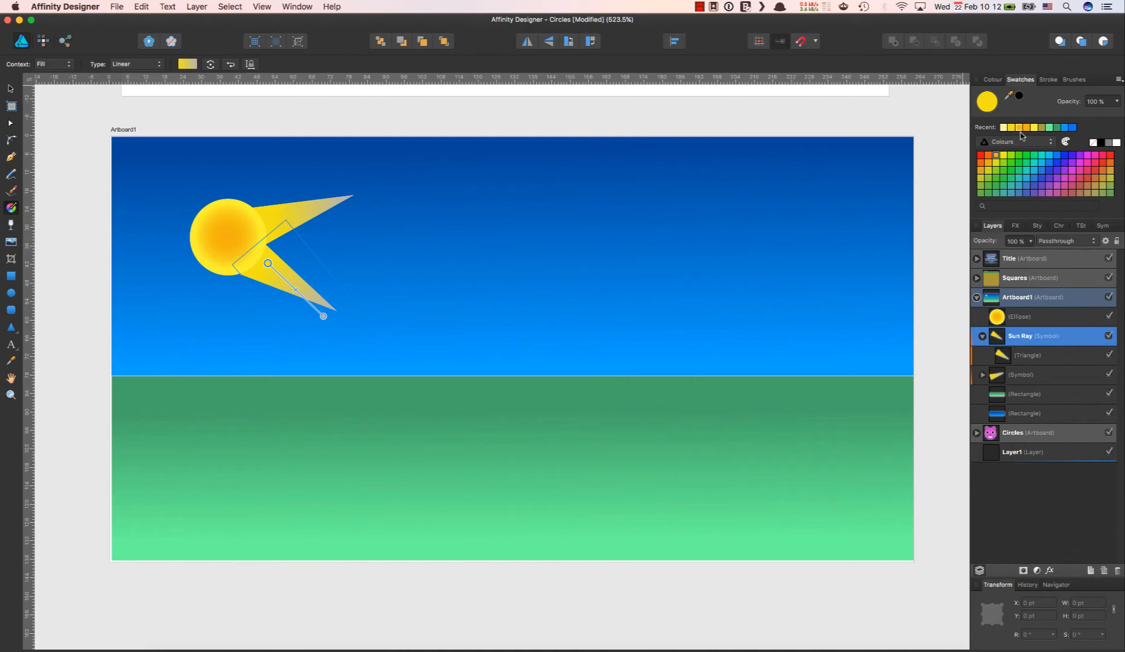
pyautogui.click(1034, 128)
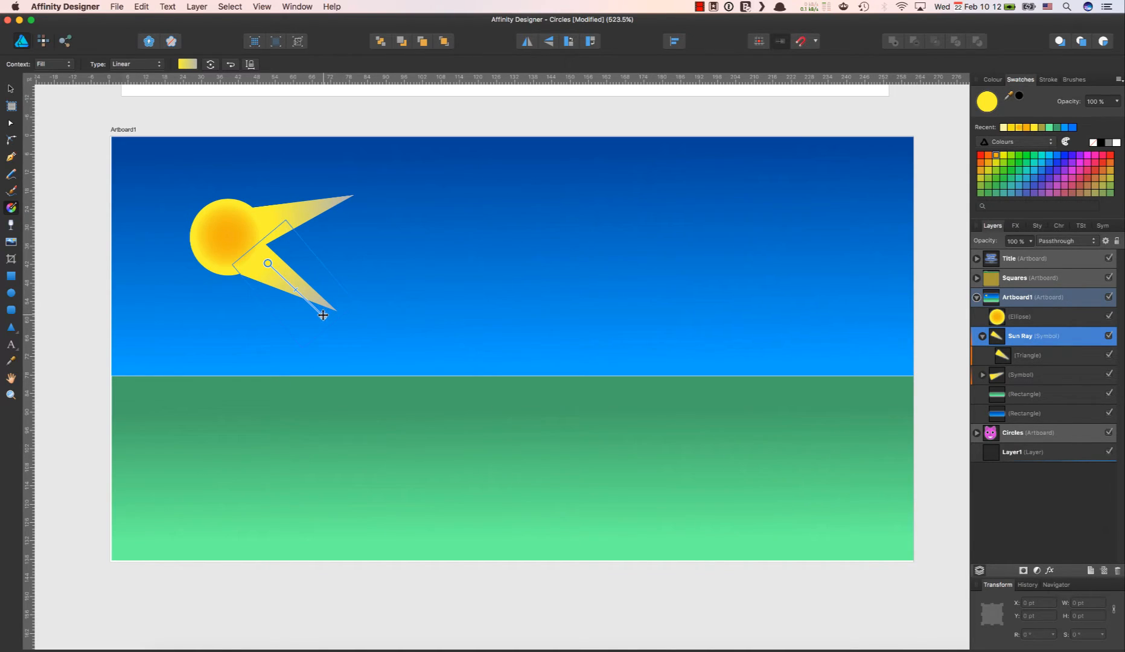
# Step: Colour the ray gradient's outer stop at the tip with the pale yellow recent swatch, lightened to near white
pyautogui.click(323, 314)
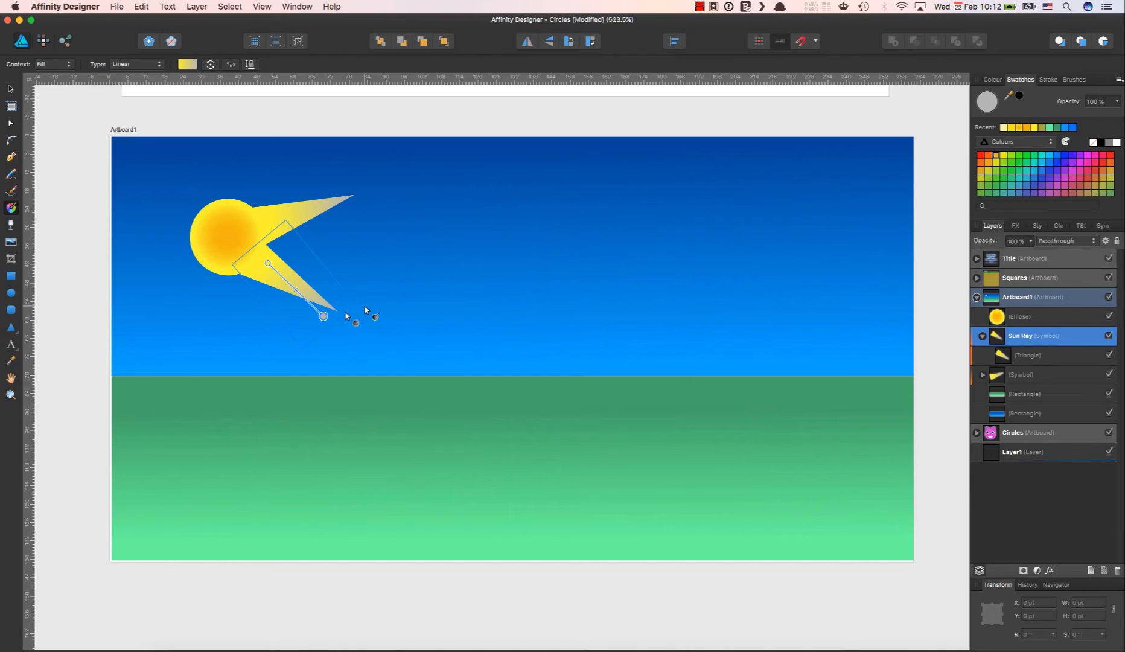
pyautogui.click(994, 80)
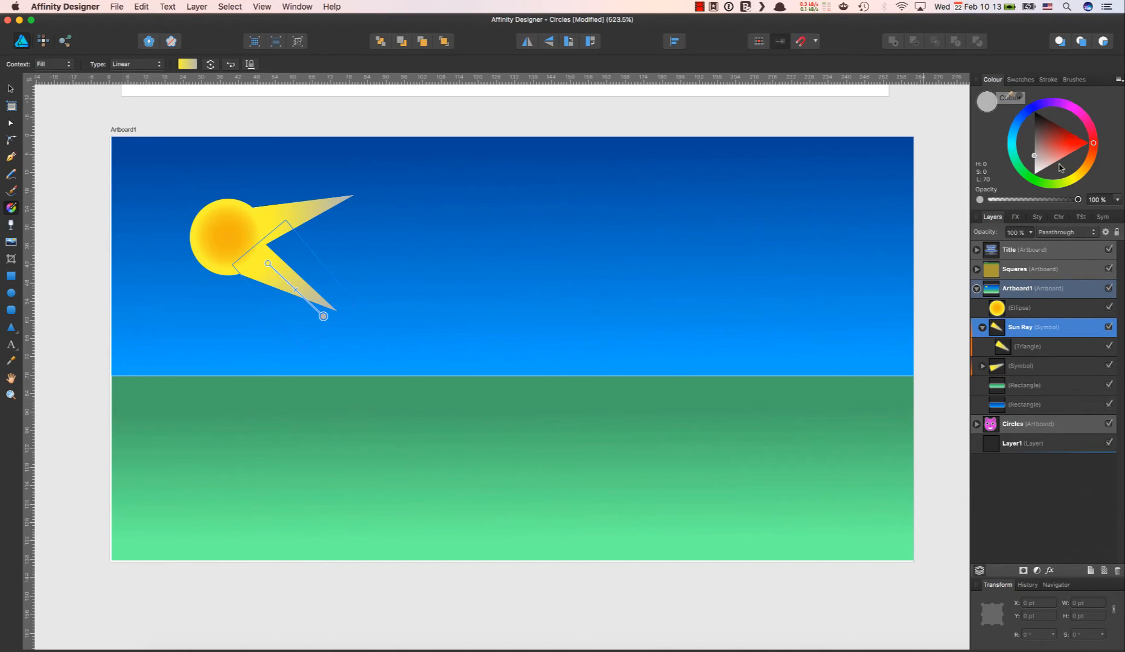
pyautogui.click(1021, 80)
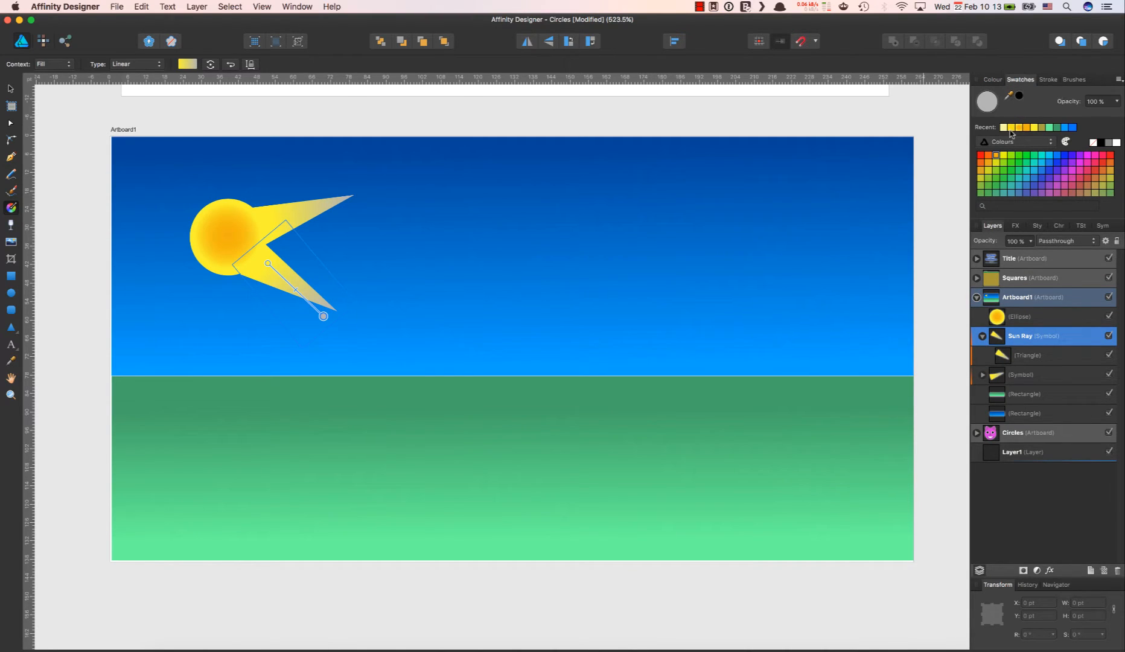
pyautogui.click(1004, 127)
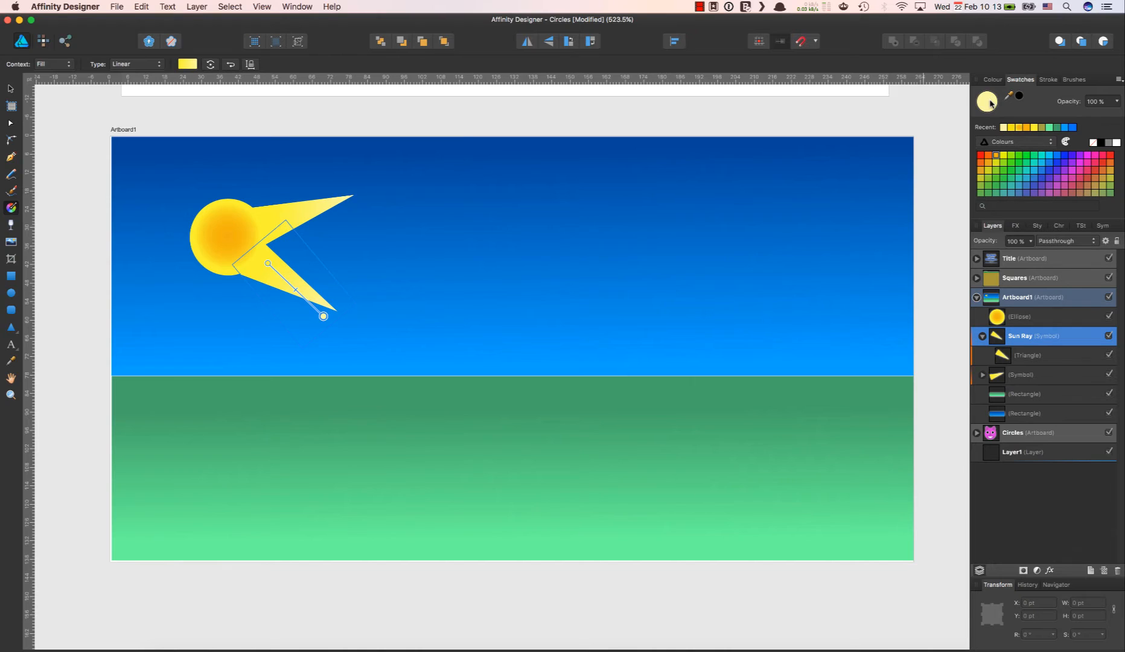
pyautogui.doubleClick(991, 103)
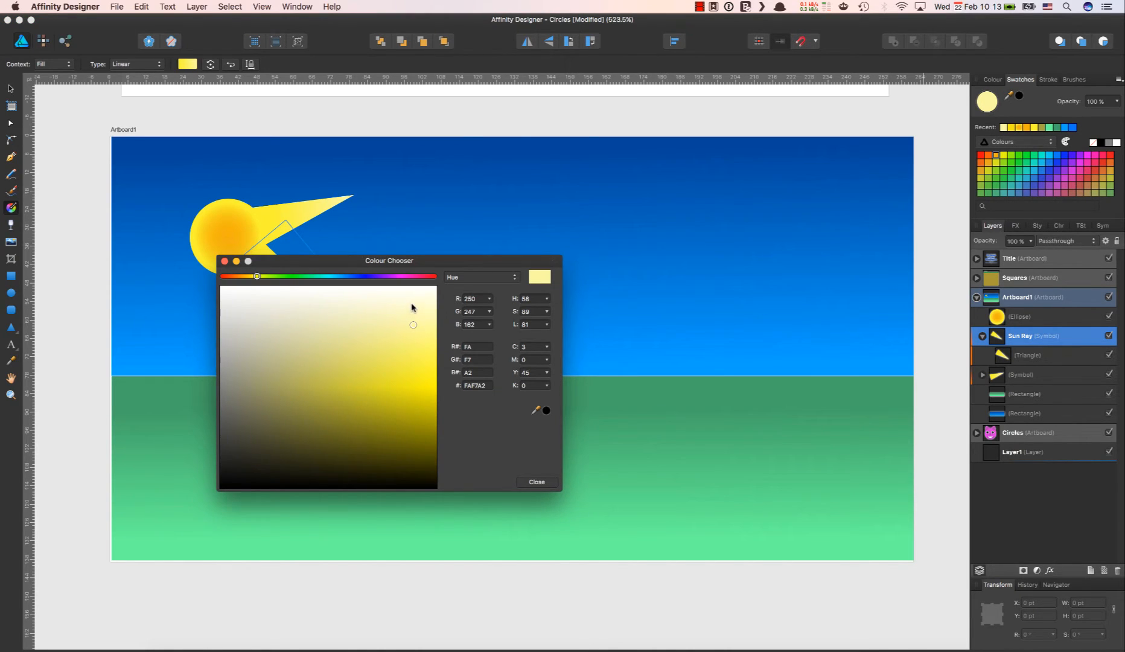
pyautogui.click(411, 303)
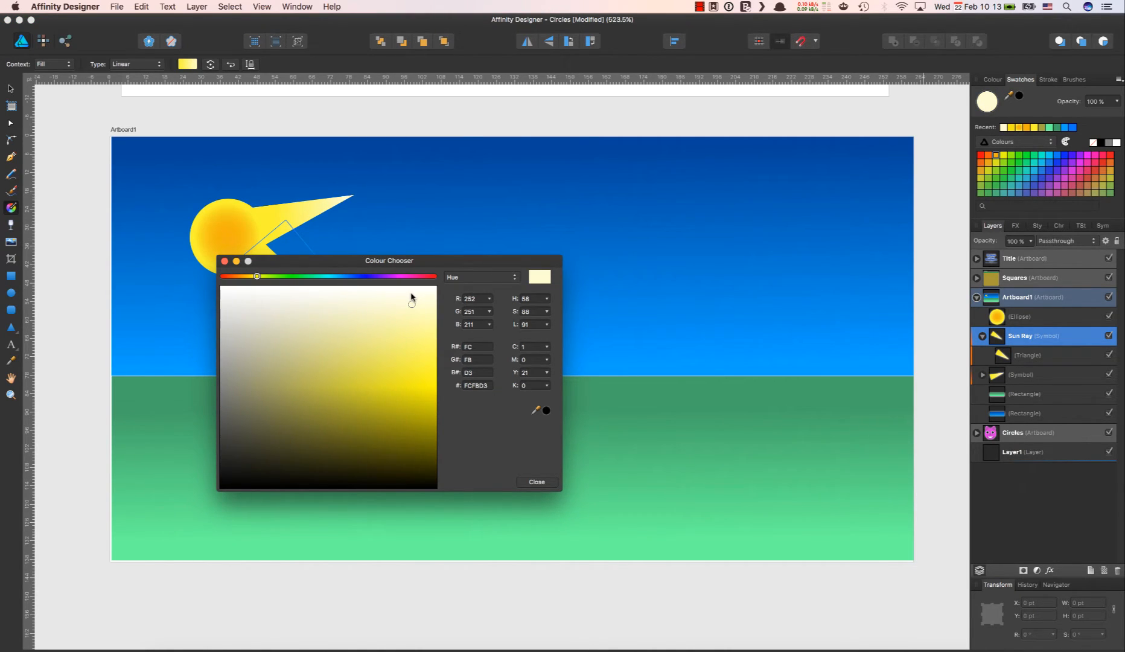
pyautogui.click(411, 294)
pyautogui.click(224, 262)
pyautogui.click(399, 231)
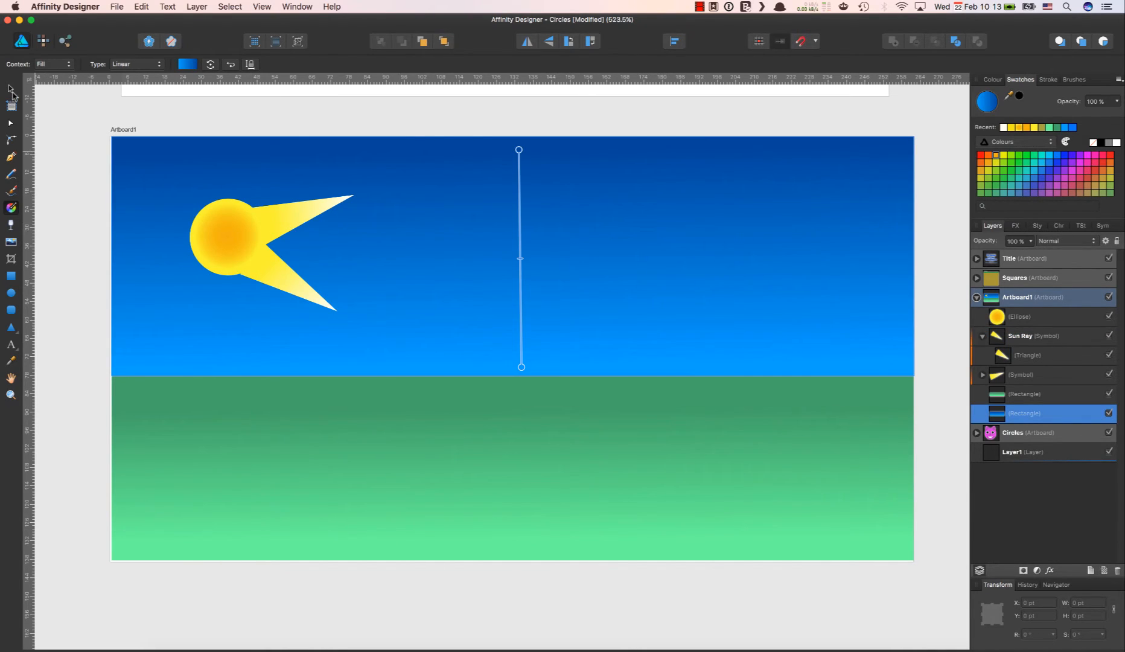
# Step: Duplicate the lower-right ray and place the copy under the sun, rotated to -112.5° with its base against the sun's bottom edge
pyautogui.click(11, 89)
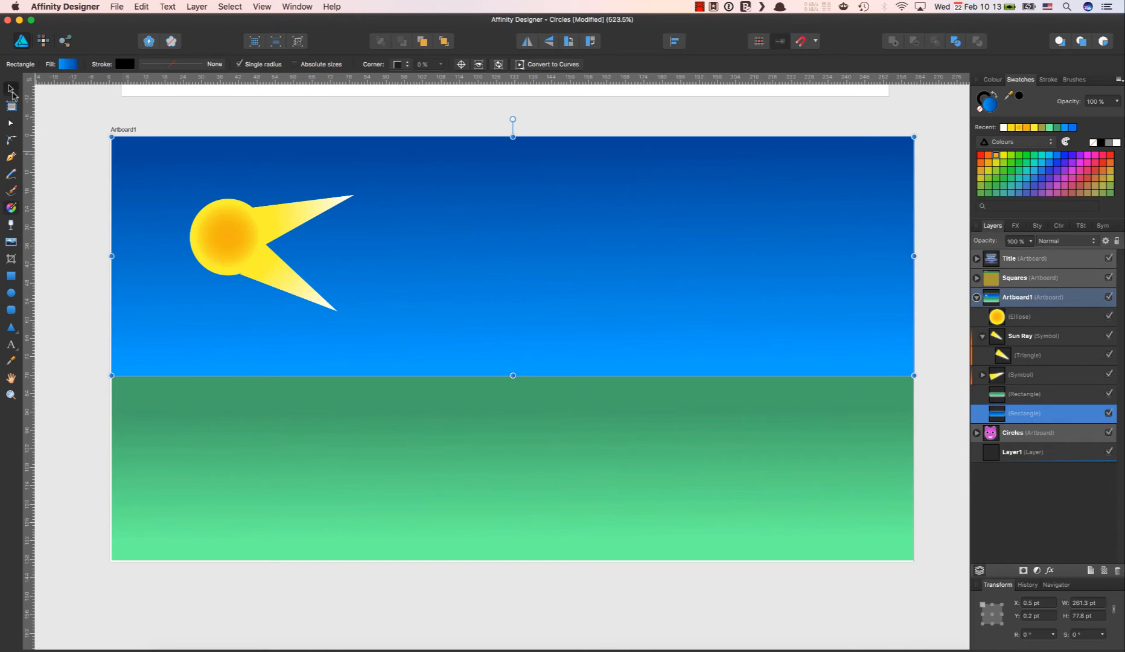
pyautogui.click(274, 279)
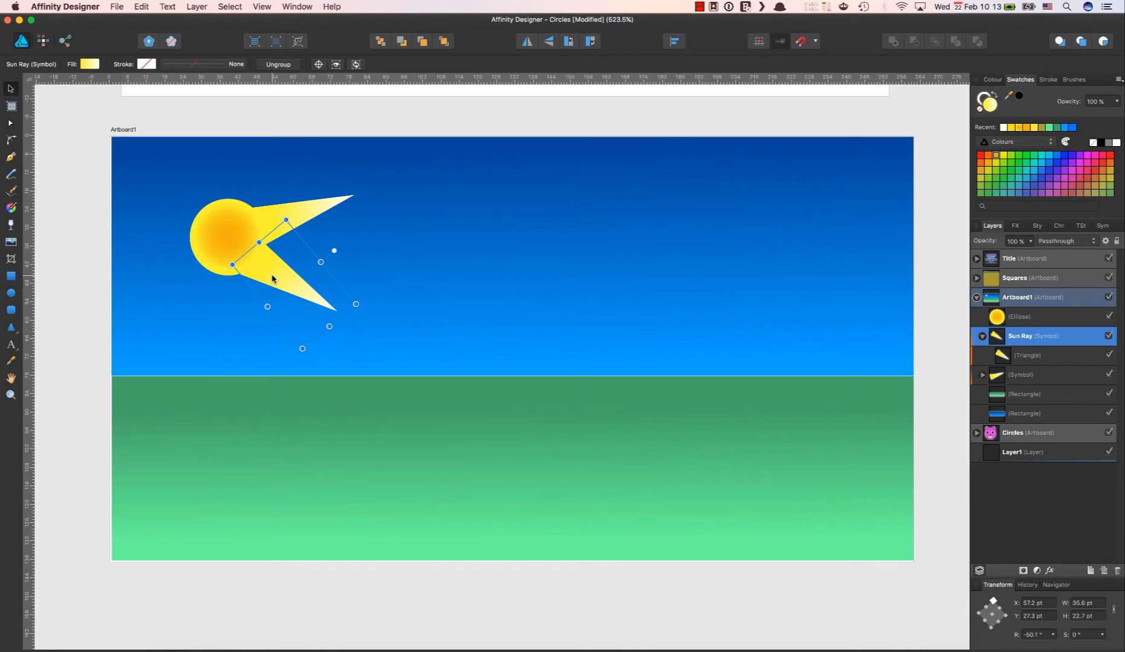
pyautogui.moveTo(274, 279); pyautogui.dragTo(229, 295)
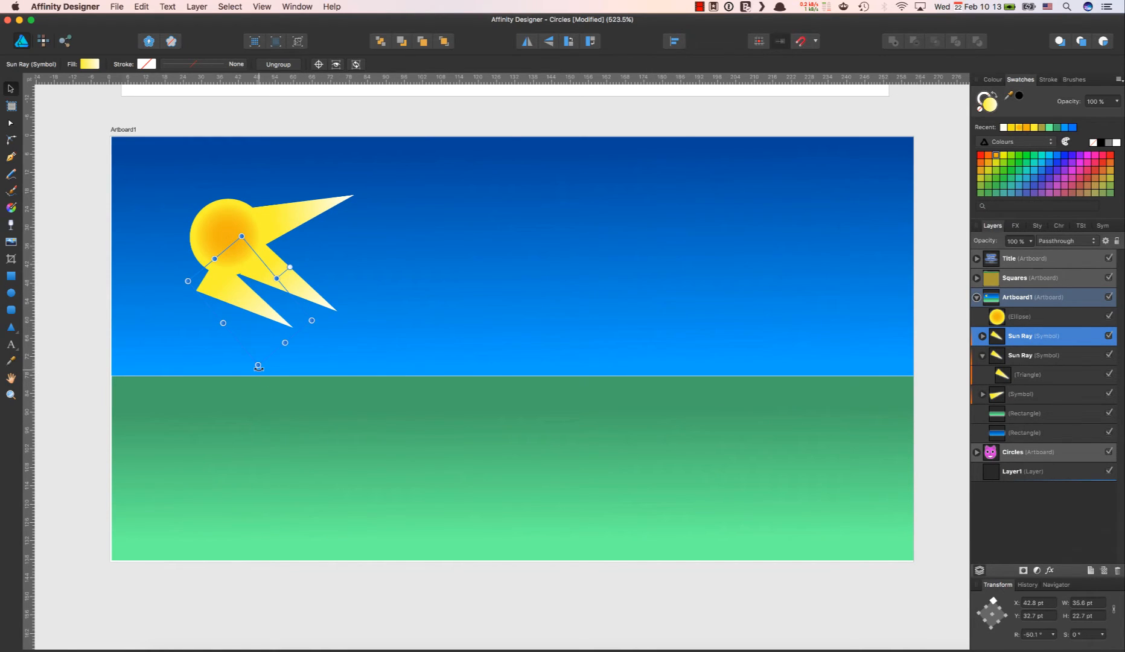
pyautogui.moveTo(258, 367); pyautogui.dragTo(151, 390)
pyautogui.moveTo(227, 270); pyautogui.dragTo(223, 307)
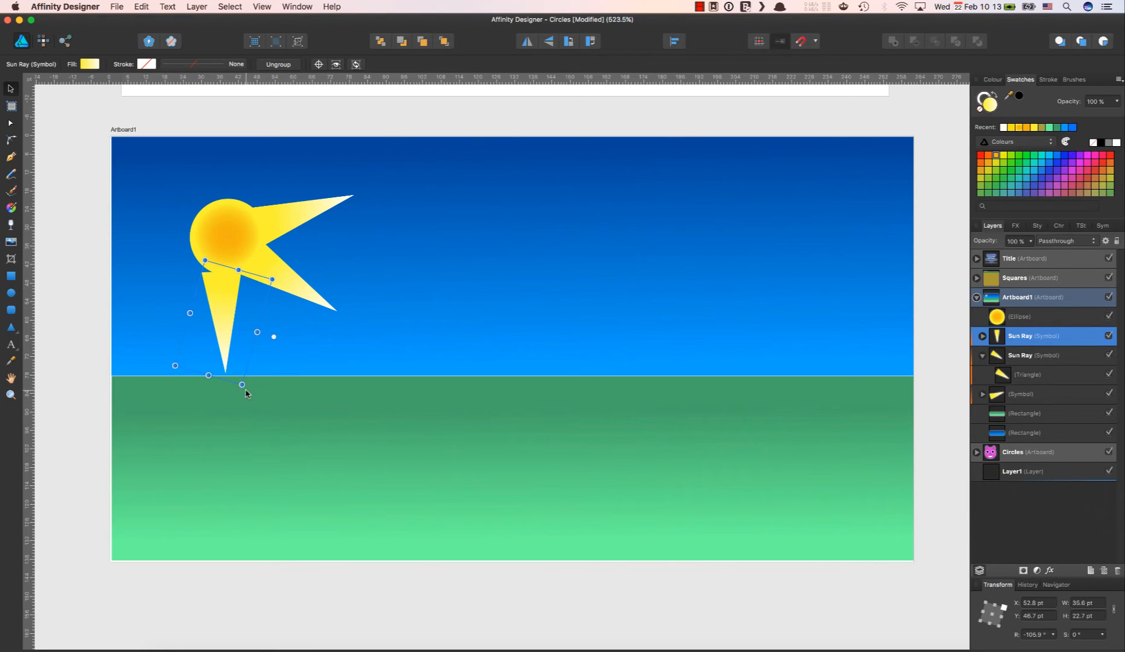
pyautogui.moveTo(243, 388); pyautogui.dragTo(235, 386)
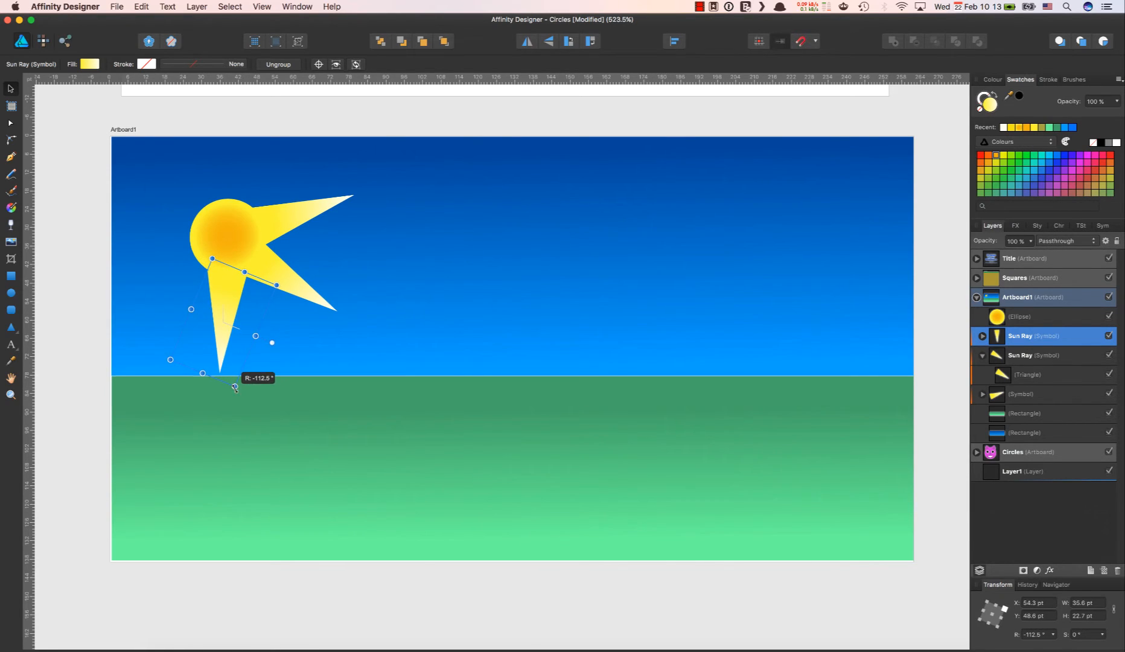
pyautogui.moveTo(223, 303); pyautogui.dragTo(218, 300)
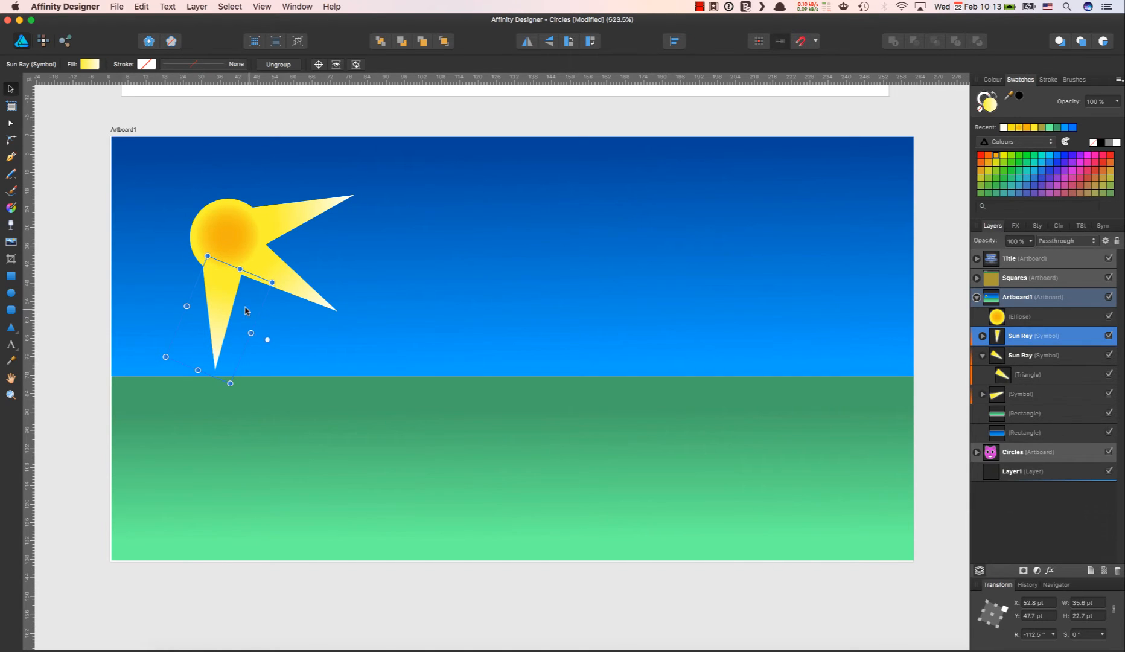
# Step: Move the triangle inside the bottom ray symbol slightly up toward the sun, to about X 40.6 pt, Y 76.1 pt
pyautogui.click(280, 315)
pyautogui.click(218, 312)
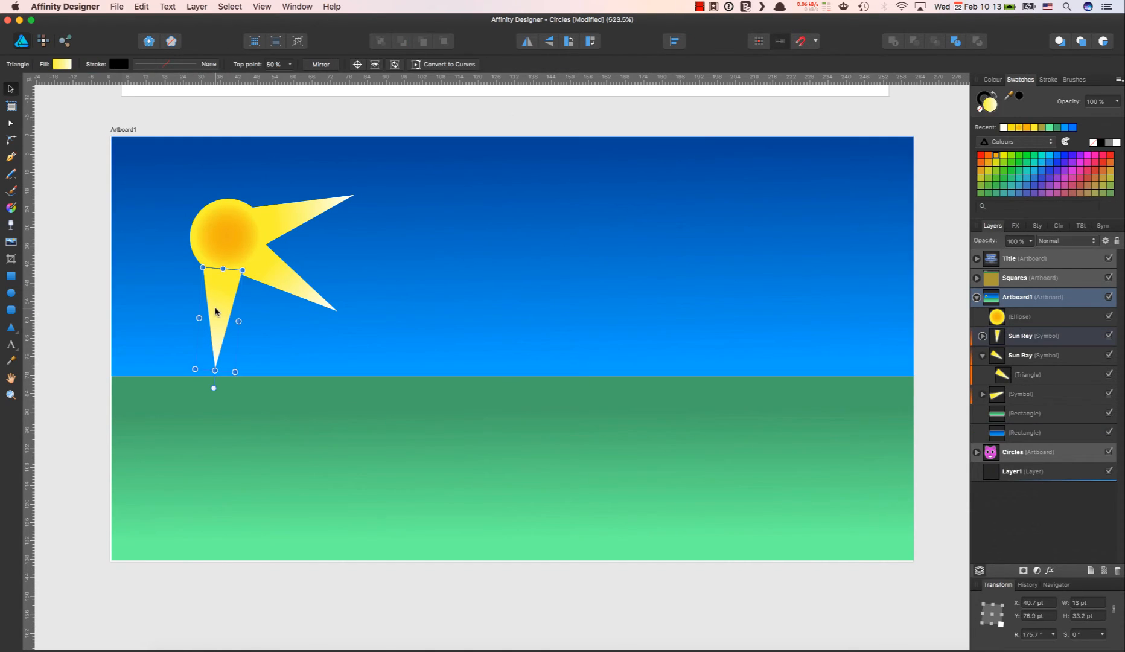
pyautogui.moveTo(220, 310); pyautogui.dragTo(219, 308)
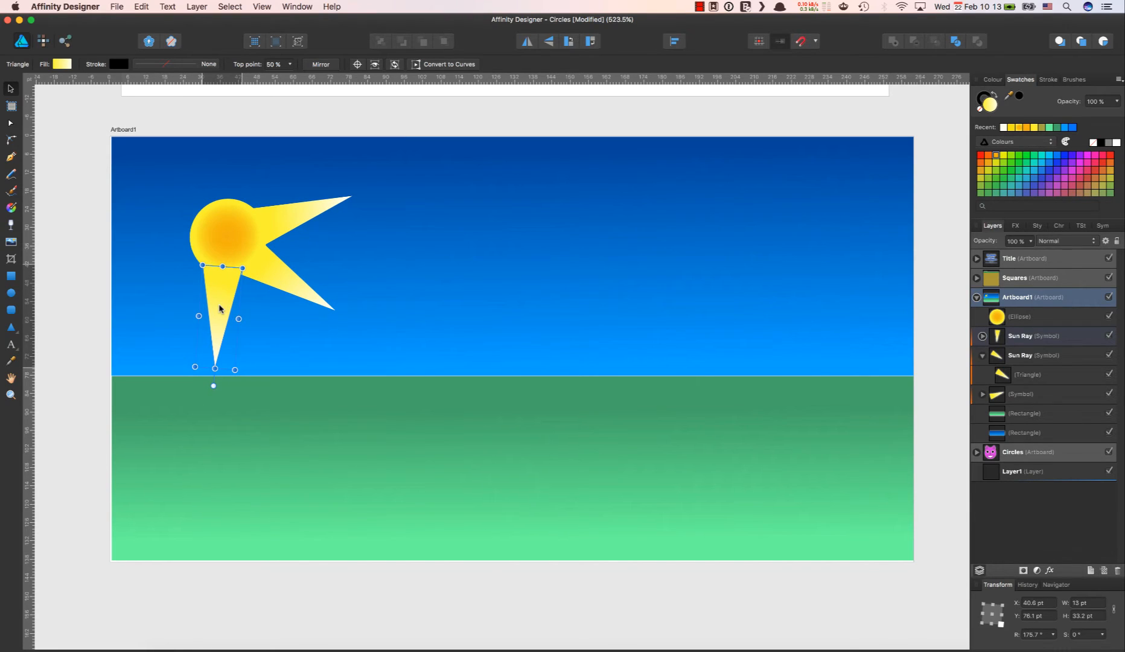
pyautogui.click(281, 311)
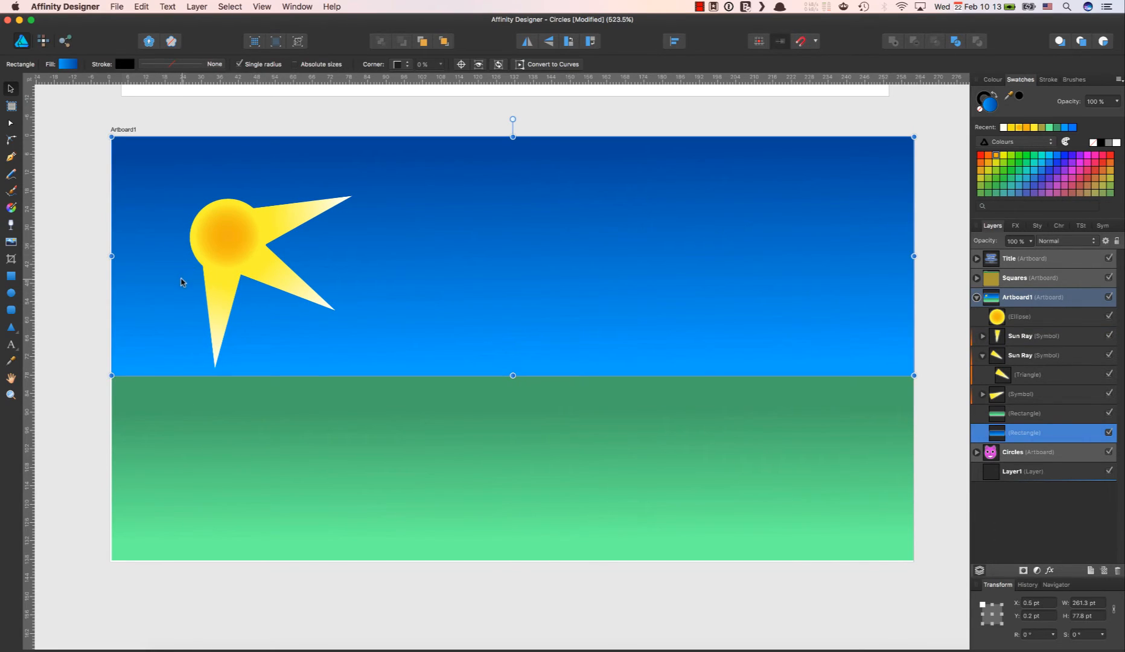
# Step: Duplicate the bottom ray onto the sun's lower-left edge, rotated to about -155.7° and scaled to about 32.2 by 20.5 pt
pyautogui.click(226, 307)
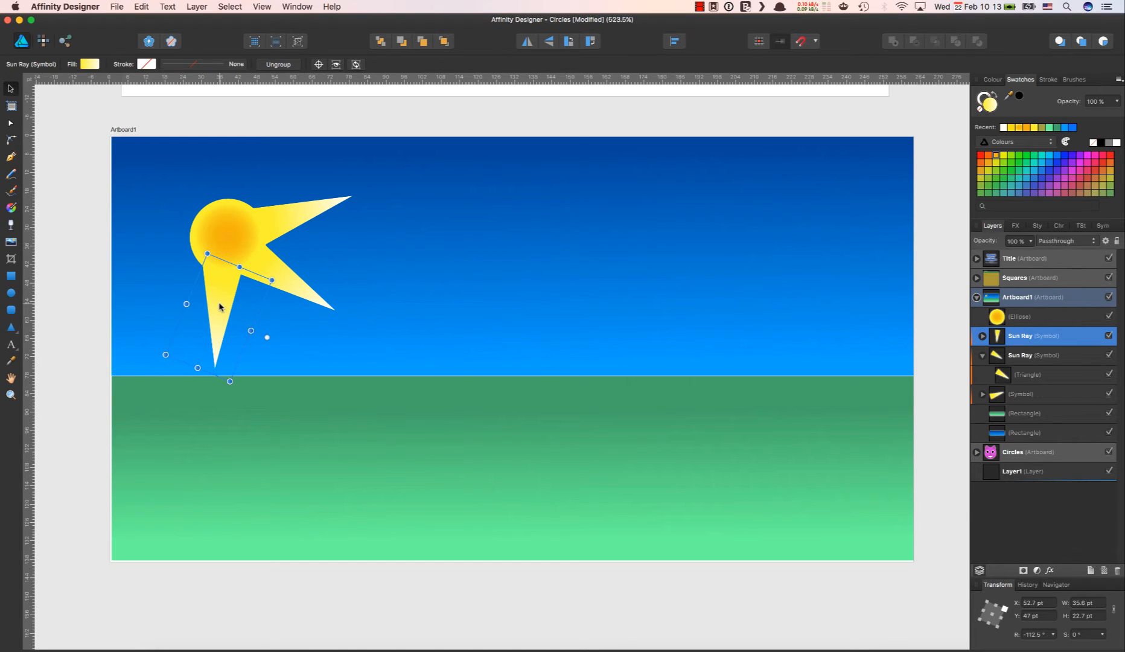
pyautogui.moveTo(219, 307); pyautogui.dragTo(171, 294)
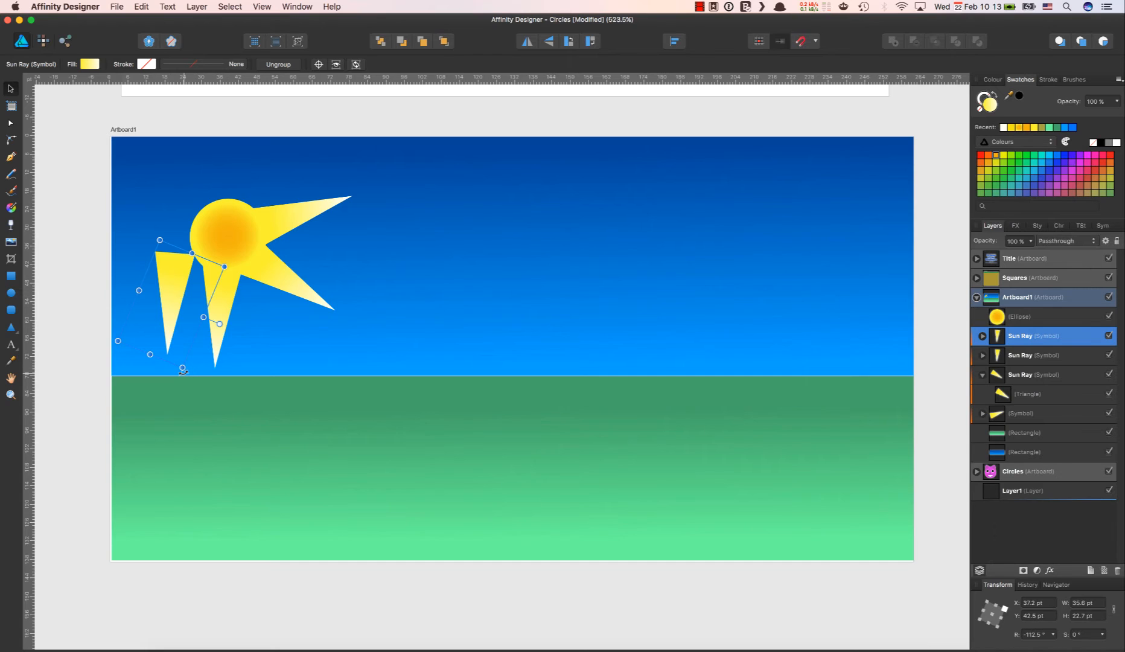
pyautogui.moveTo(183, 368); pyautogui.dragTo(134, 360)
pyautogui.moveTo(173, 306); pyautogui.dragTo(167, 287)
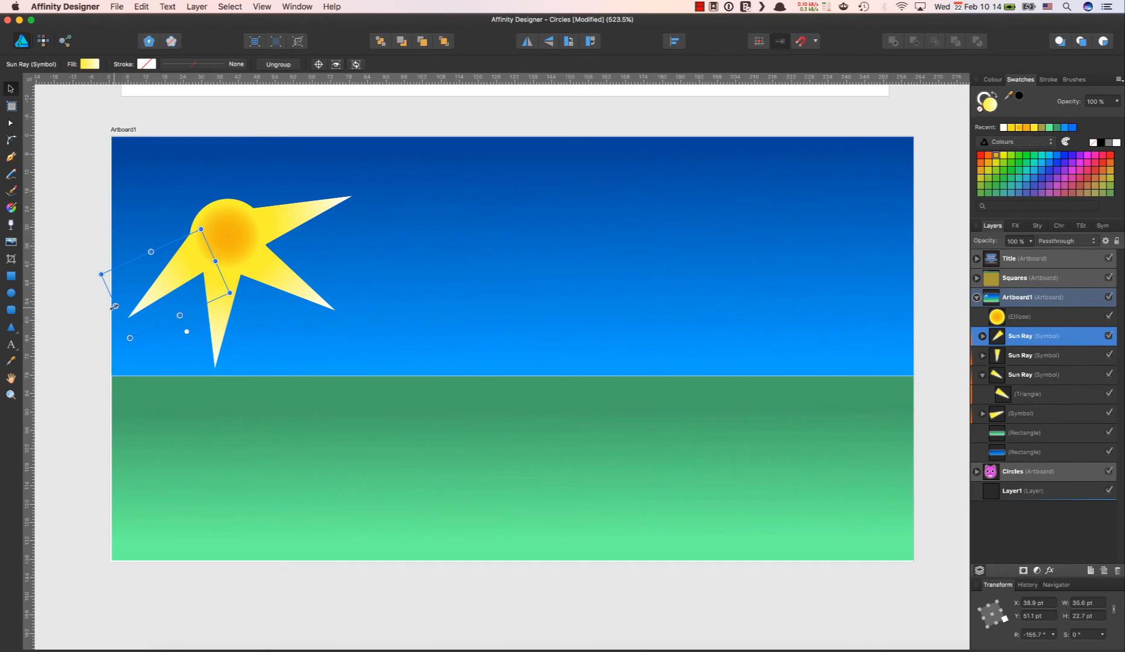
pyautogui.moveTo(113, 306); pyautogui.dragTo(120, 296)
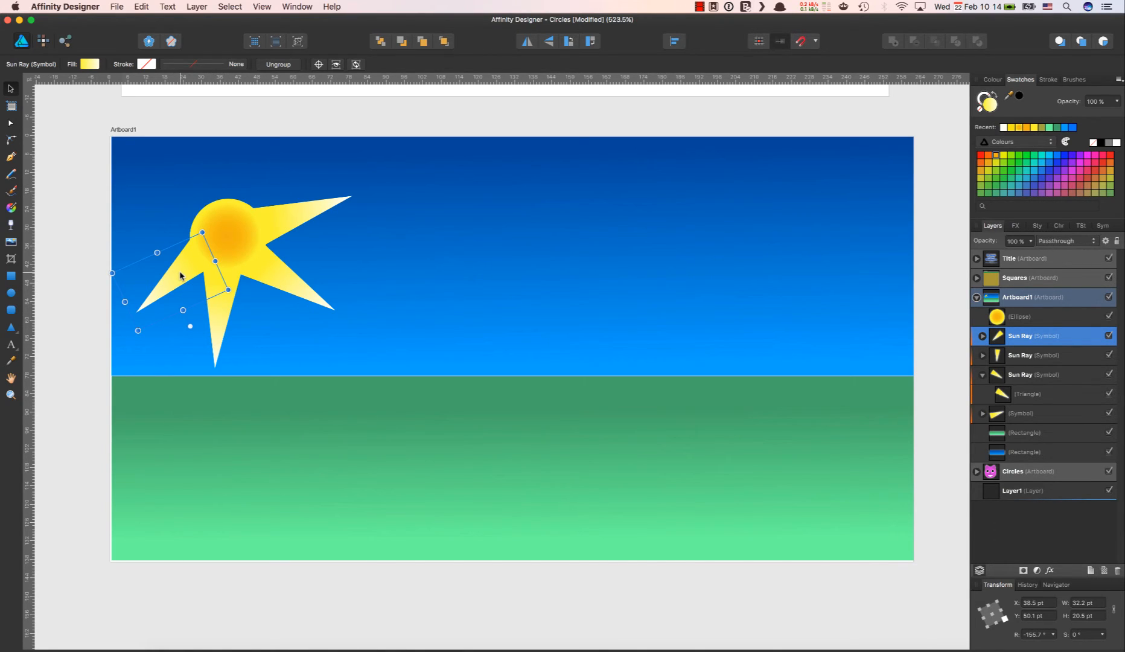
# Step: Duplicate the lower-left ray onto the sun's upper-left edge, rotated to about 139.2° at about X 21.3 pt, Y 40.4 pt
pyautogui.moveTo(181, 276); pyautogui.dragTo(169, 236)
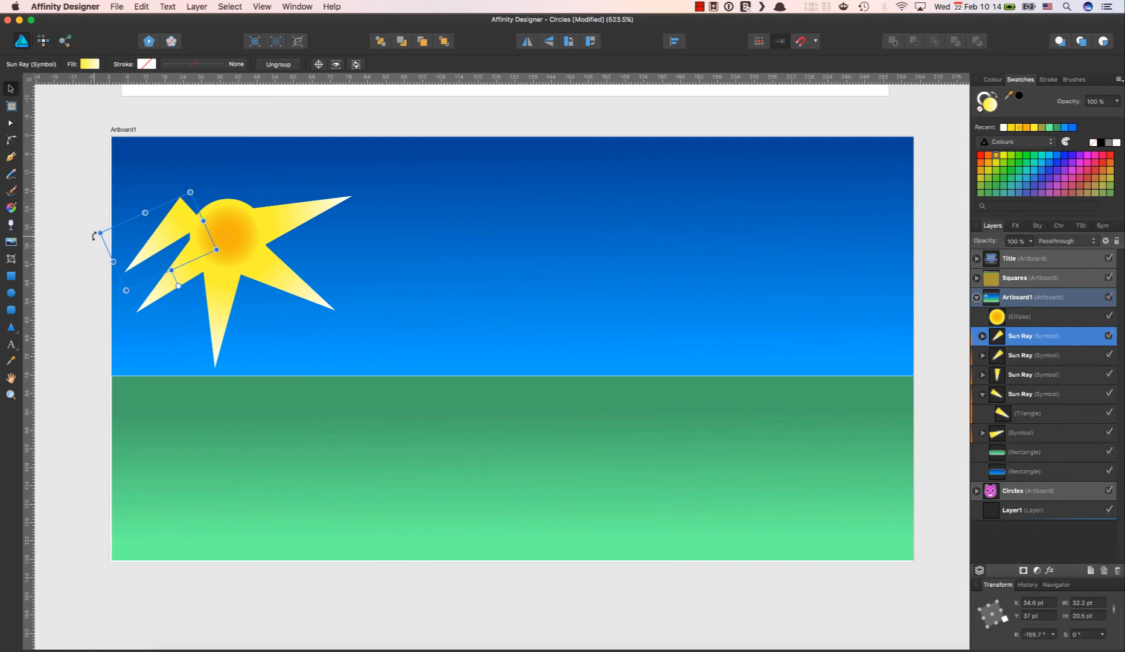
pyautogui.moveTo(94, 236); pyautogui.dragTo(134, 193)
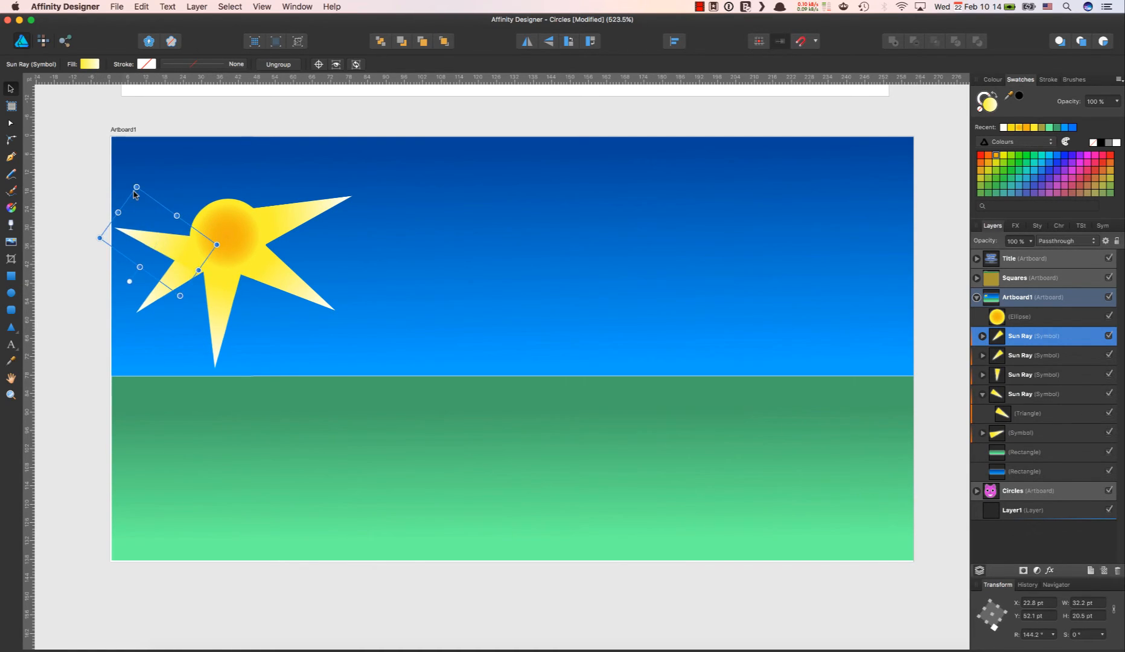
pyautogui.moveTo(168, 250); pyautogui.dragTo(167, 215)
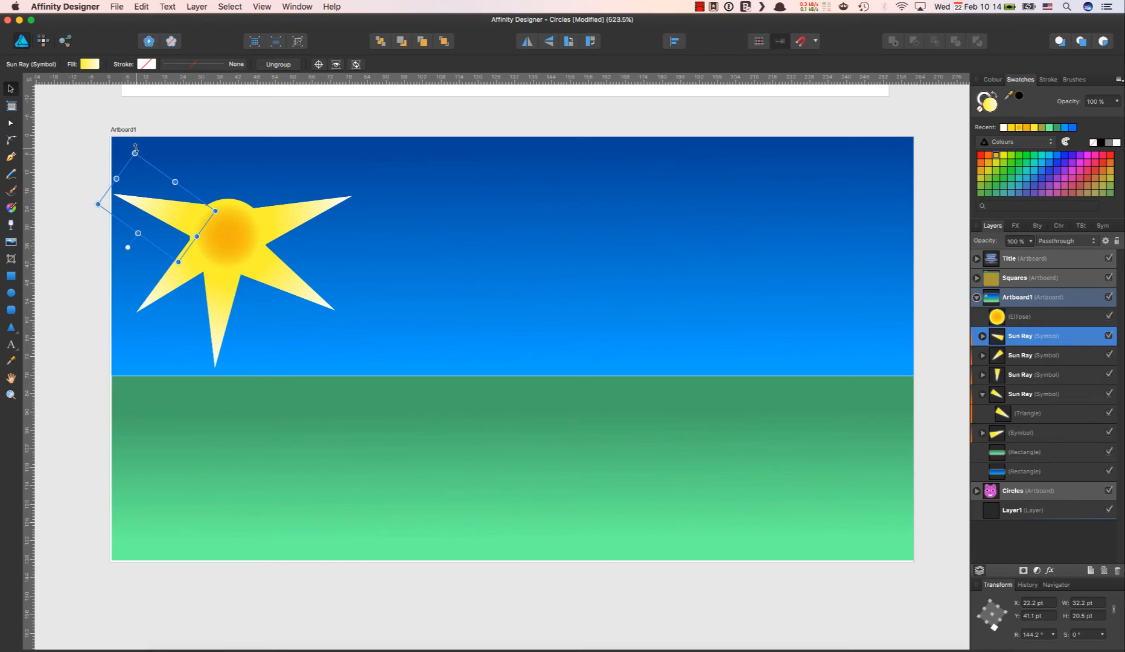
pyautogui.moveTo(135, 145); pyautogui.dragTo(141, 143)
pyautogui.moveTo(161, 216); pyautogui.dragTo(163, 213)
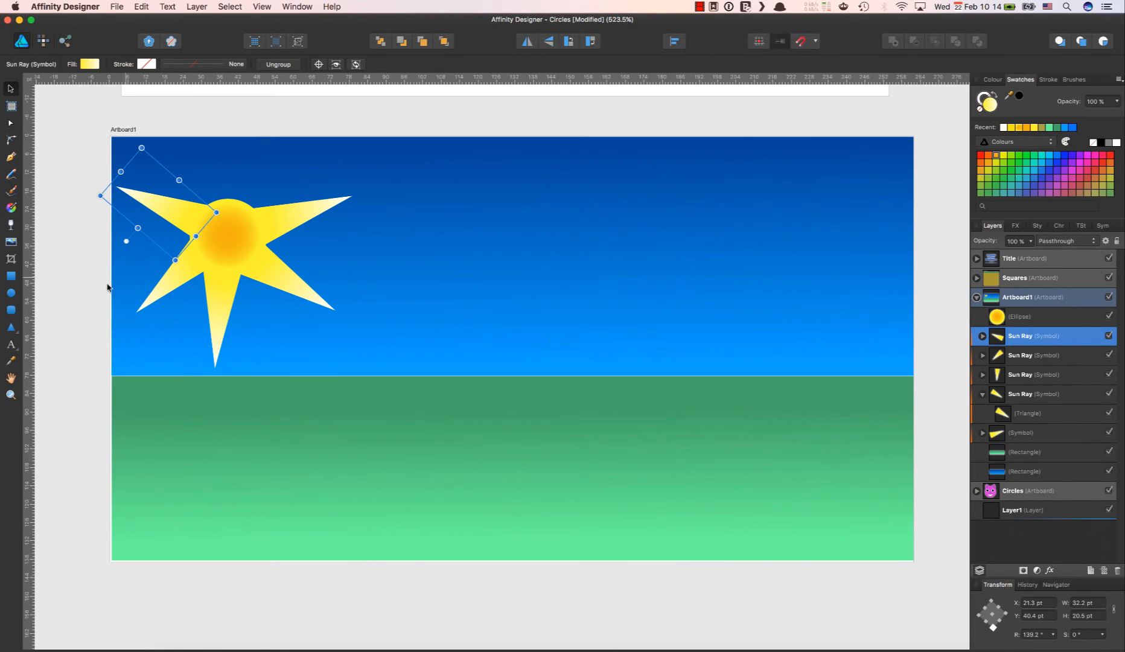
pyautogui.click(80, 297)
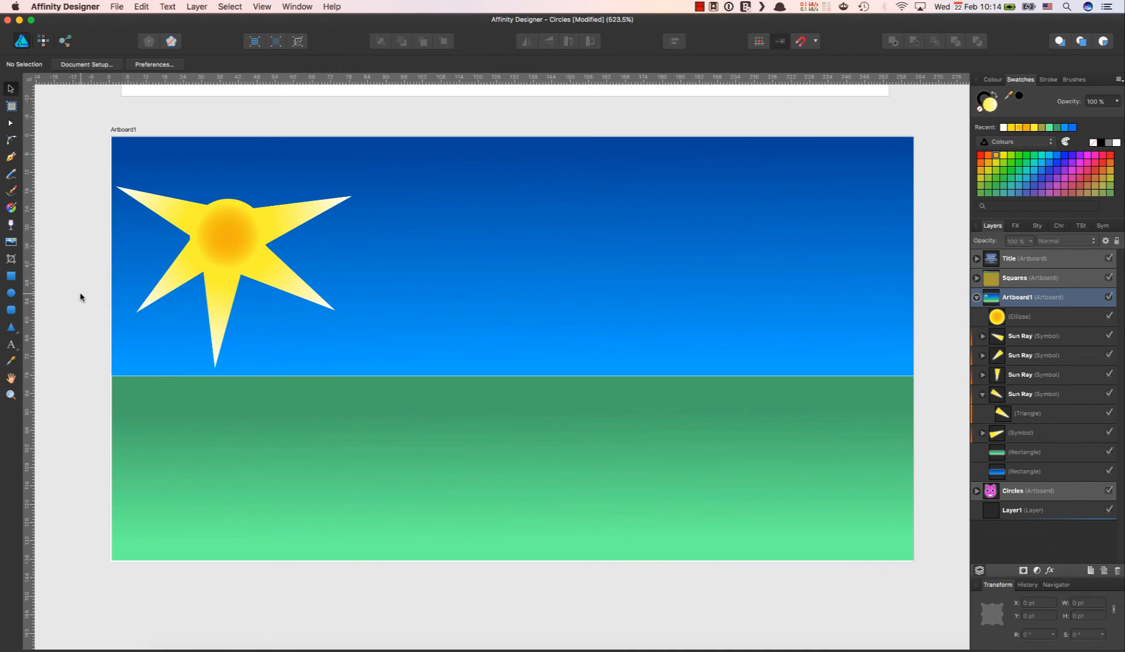
# Step: Duplicate the upper-left ray onto the sun's top edge, rotated to about 93.2° at about X 21.4 pt, Y 26.1 pt
pyautogui.click(182, 230)
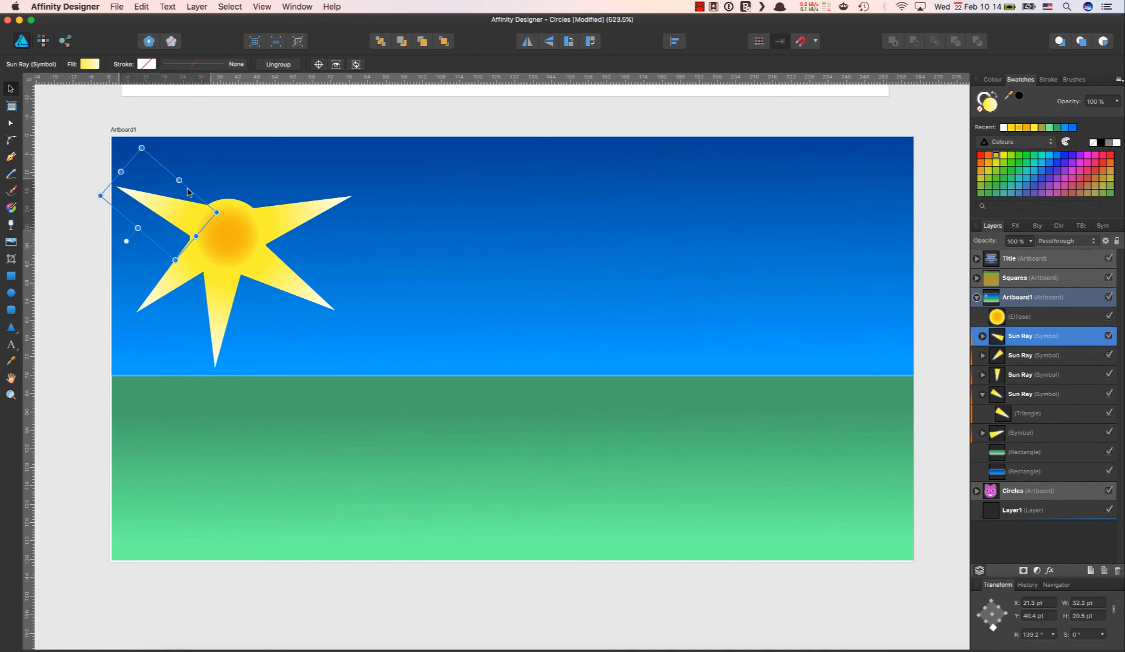
pyautogui.keyDown('alt'); pyautogui.moveTo(176, 212); pyautogui.dragTo(187, 181); pyautogui.keyUp('alt')
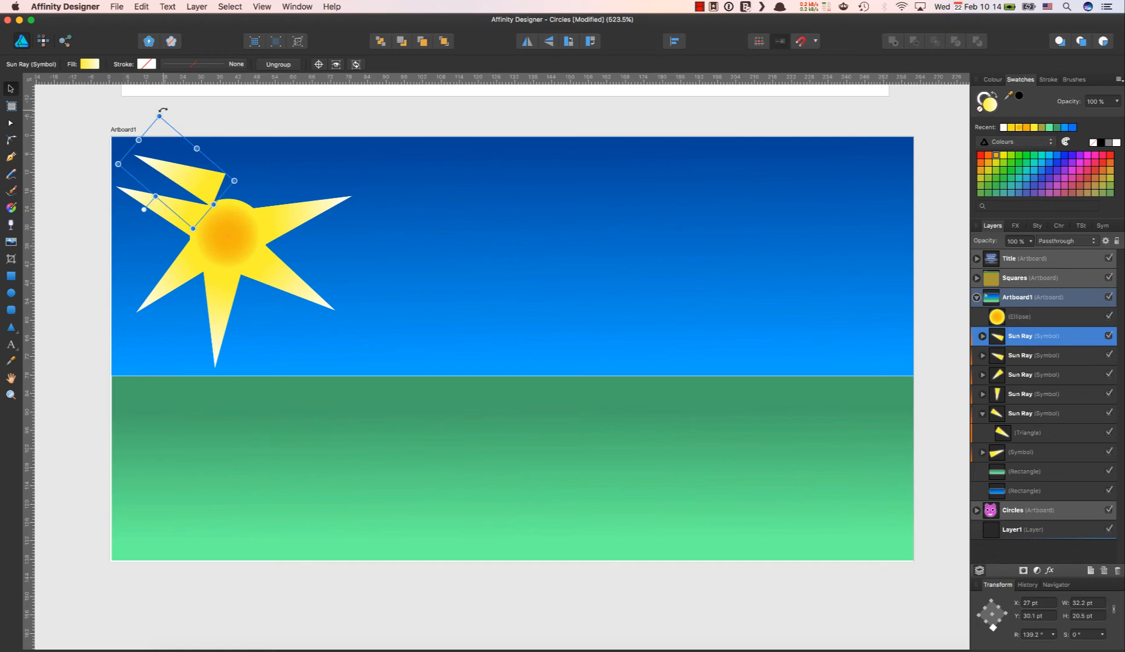
pyautogui.moveTo(163, 110); pyautogui.dragTo(201, 123)
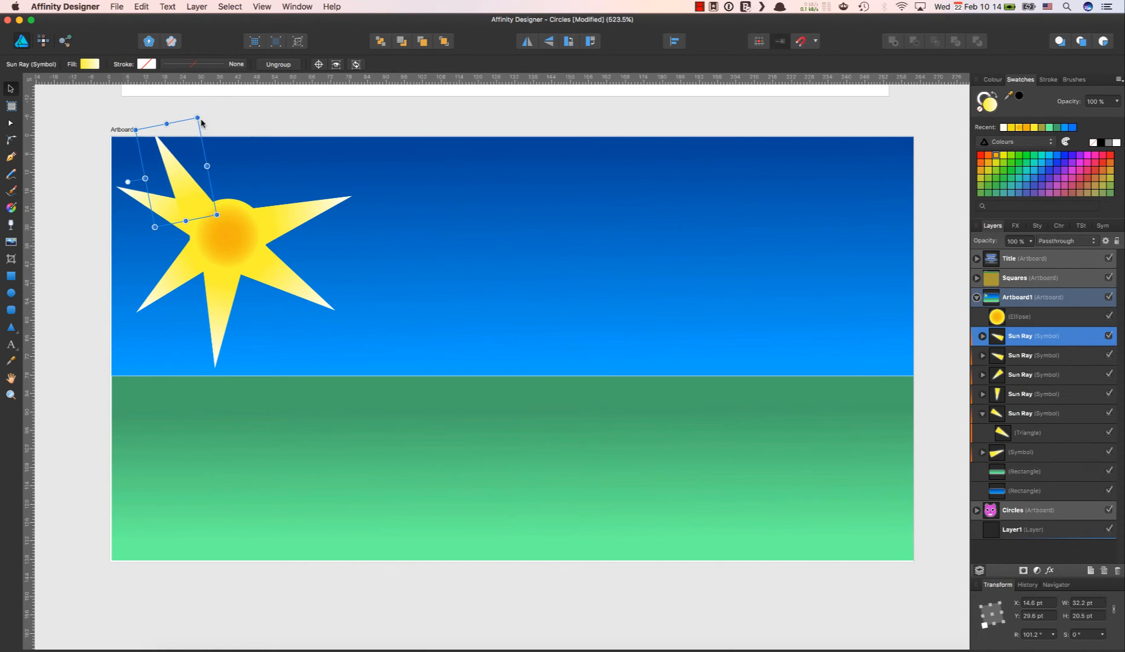
pyautogui.moveTo(180, 192); pyautogui.dragTo(202, 187)
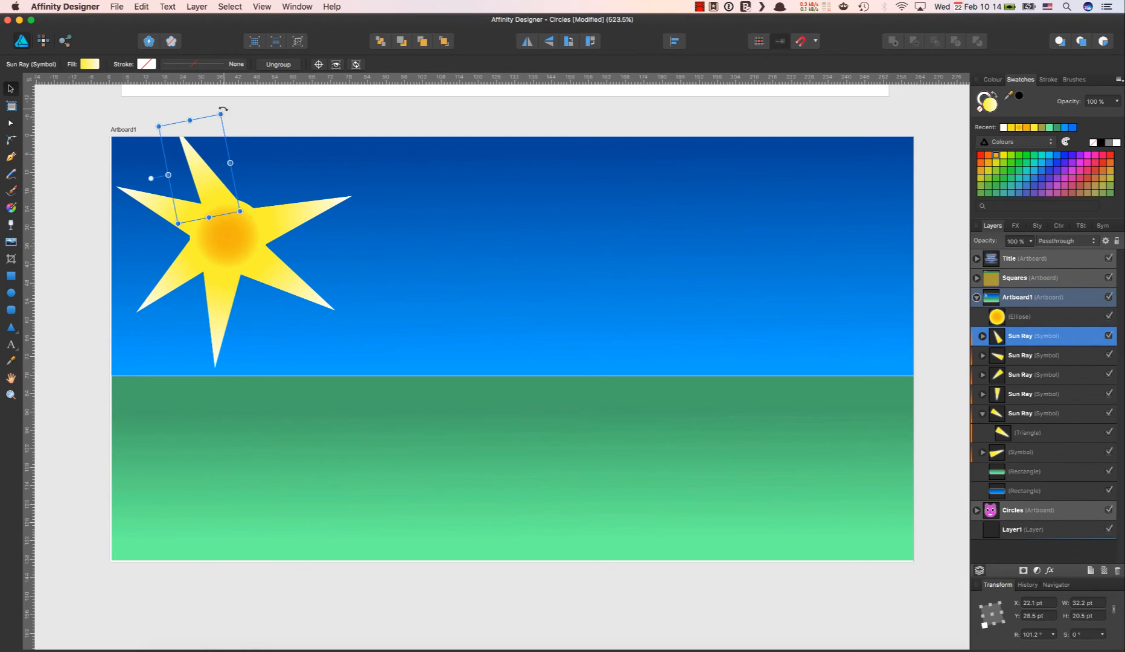
pyautogui.moveTo(223, 109); pyautogui.dragTo(232, 114)
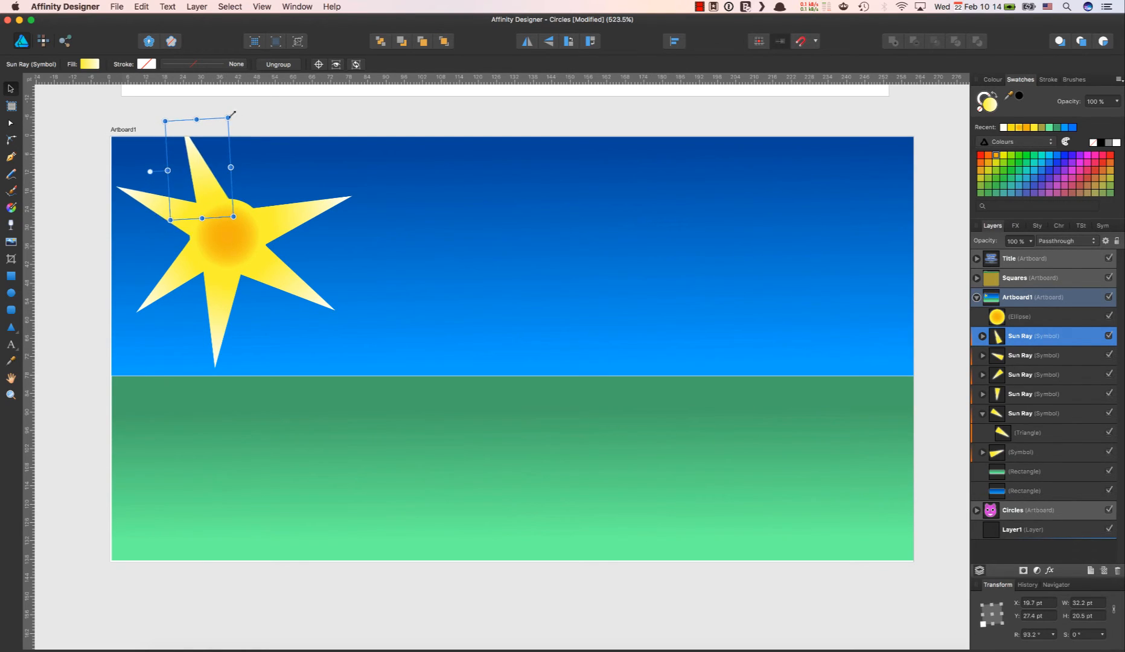
pyautogui.moveTo(207, 181); pyautogui.dragTo(210, 179)
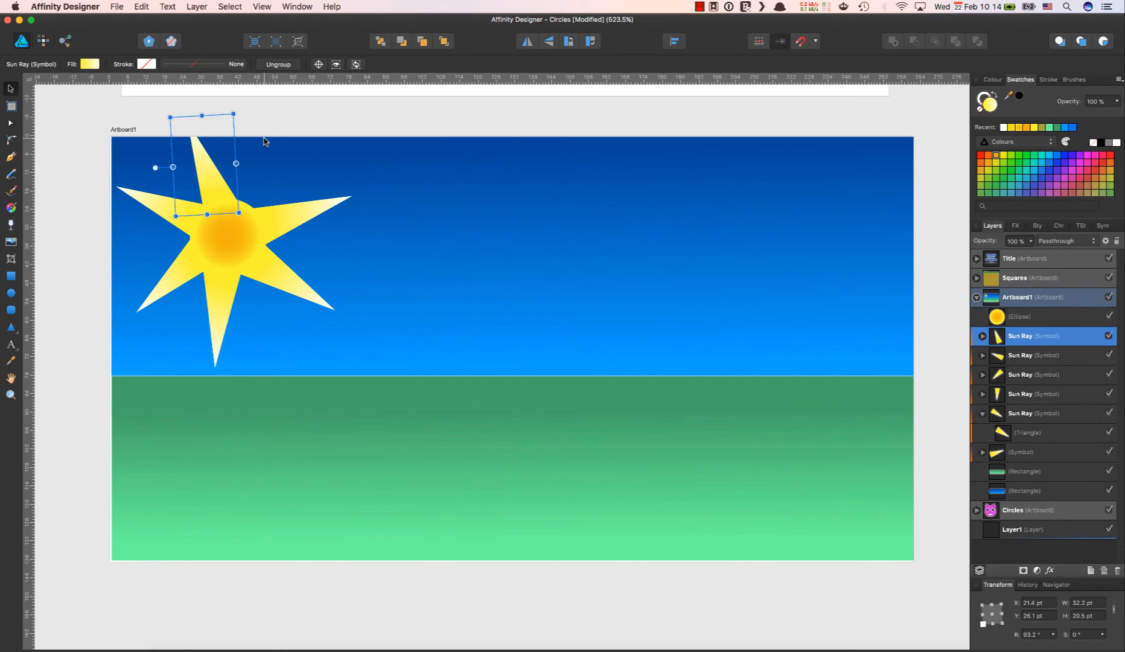
pyautogui.click(264, 141)
# Step: Duplicate the top ray and fit the copy into the upper-right gap, rotated to about 47.5° at about X 30.5 pt, Y 14 pt
pyautogui.click(218, 187)
pyautogui.press('super+j')
pyautogui.moveTo(243, 182); pyautogui.dragTo(271, 179)
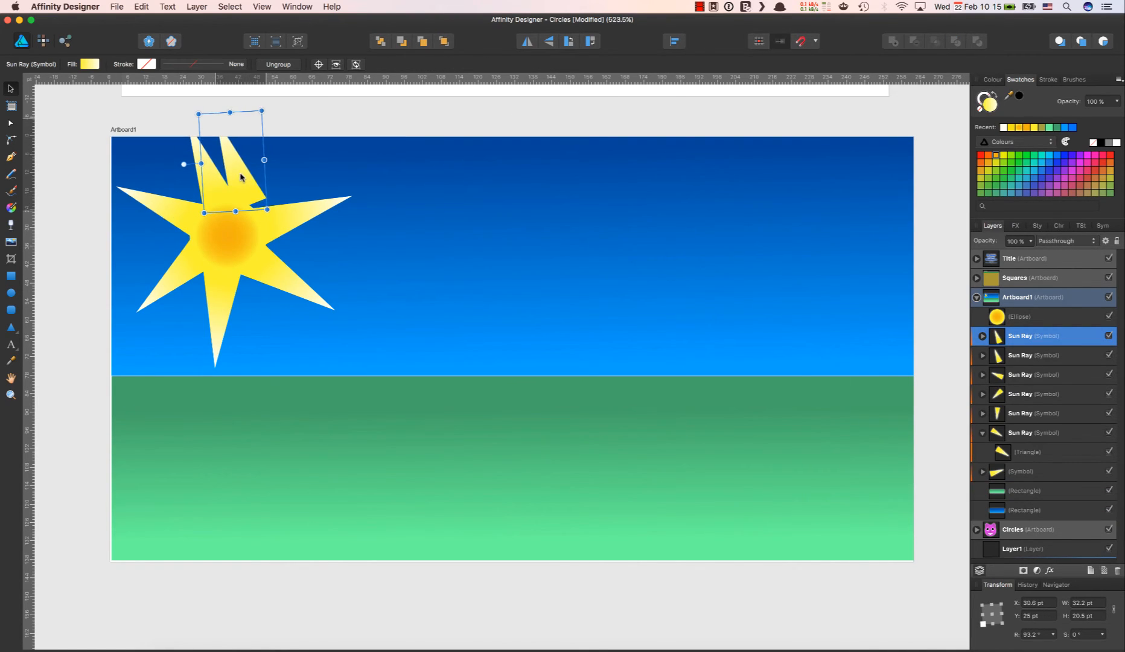
pyautogui.moveTo(266, 109); pyautogui.dragTo(339, 143)
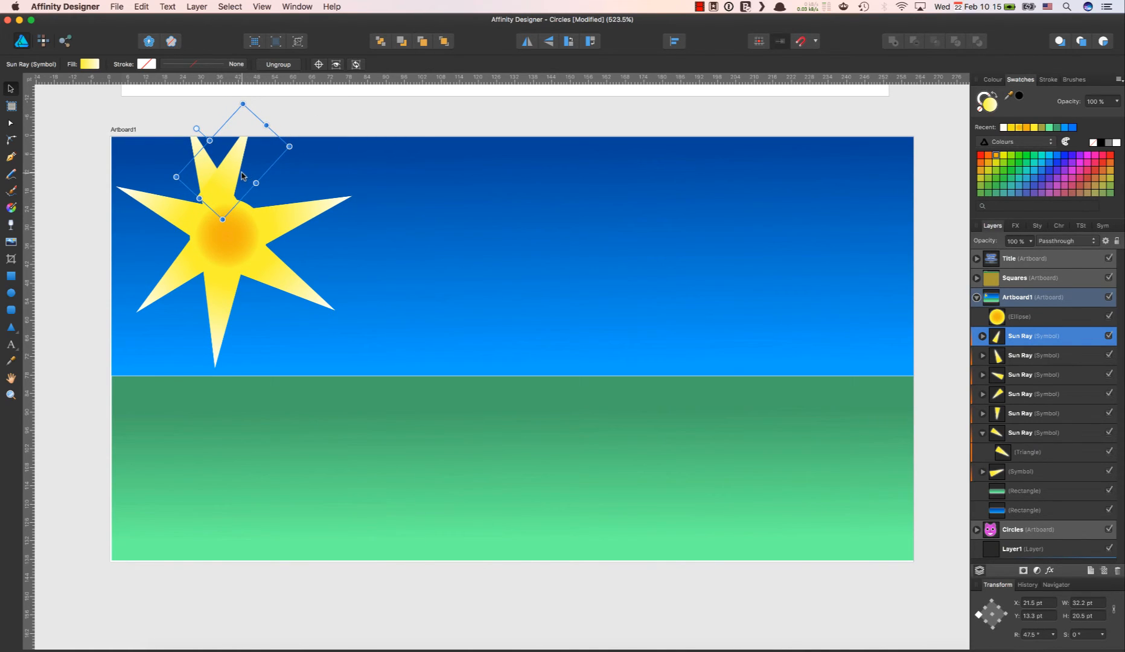
pyautogui.moveTo(242, 176)
pyautogui.mouseDown()
pyautogui.moveTo(276, 177)
pyautogui.moveTo(260, 175)
pyautogui.mouseUp()
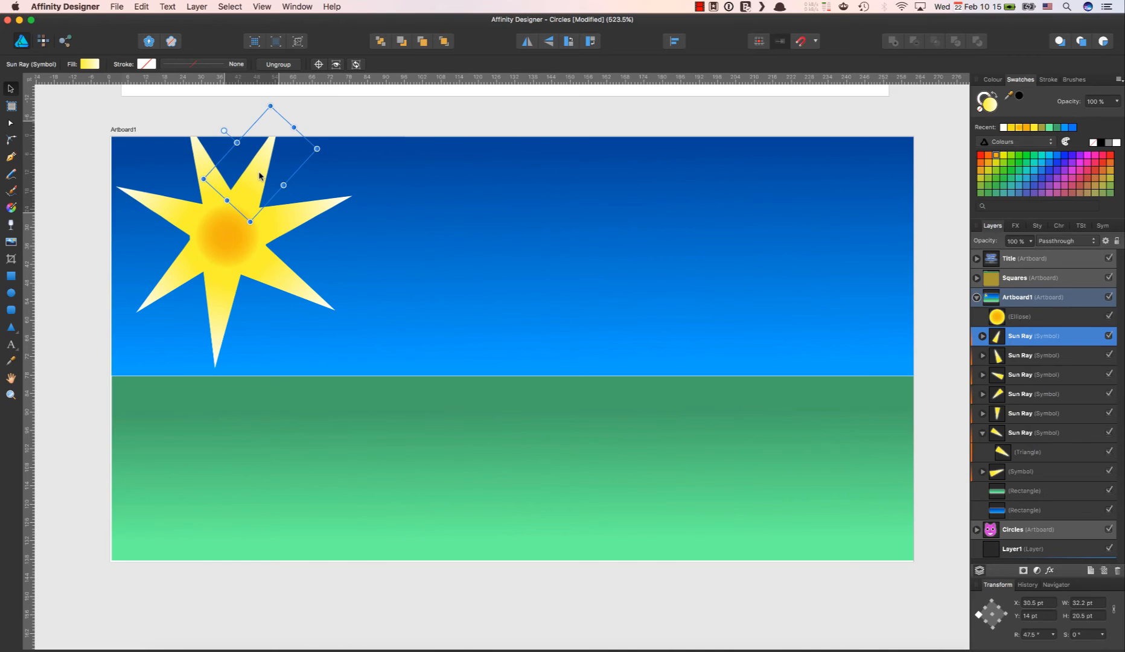
pyautogui.click(359, 111)
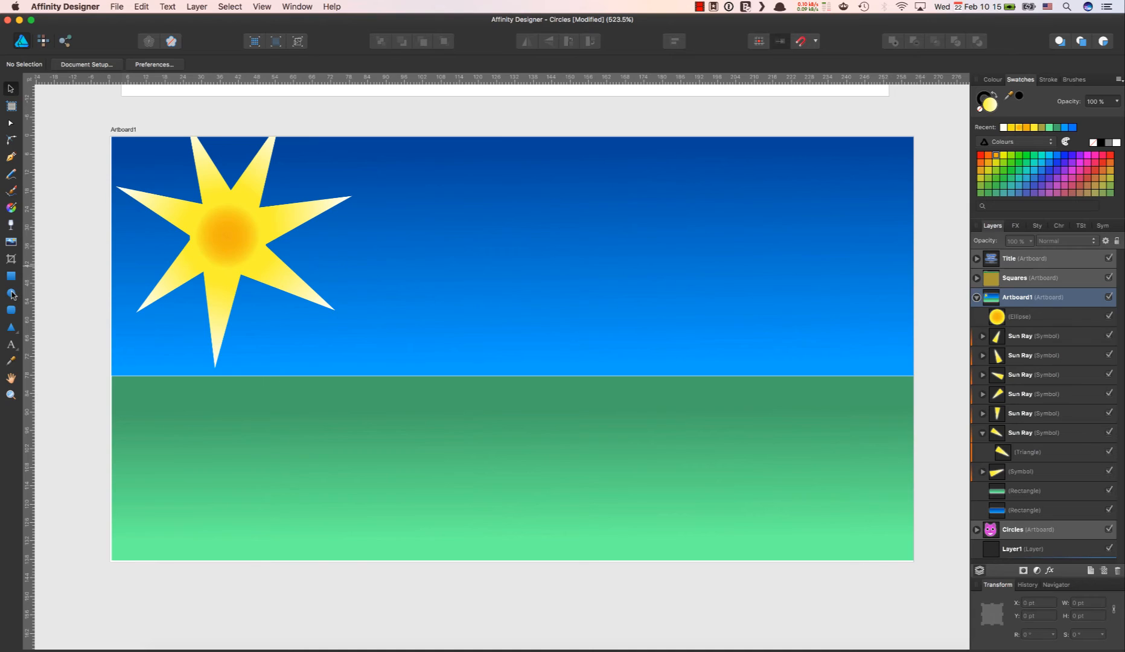
# Step: Draw an upright ellipse about 15.7 by 32 pt on the green ground and place two overlapping copies on either side of it
pyautogui.click(11, 294)
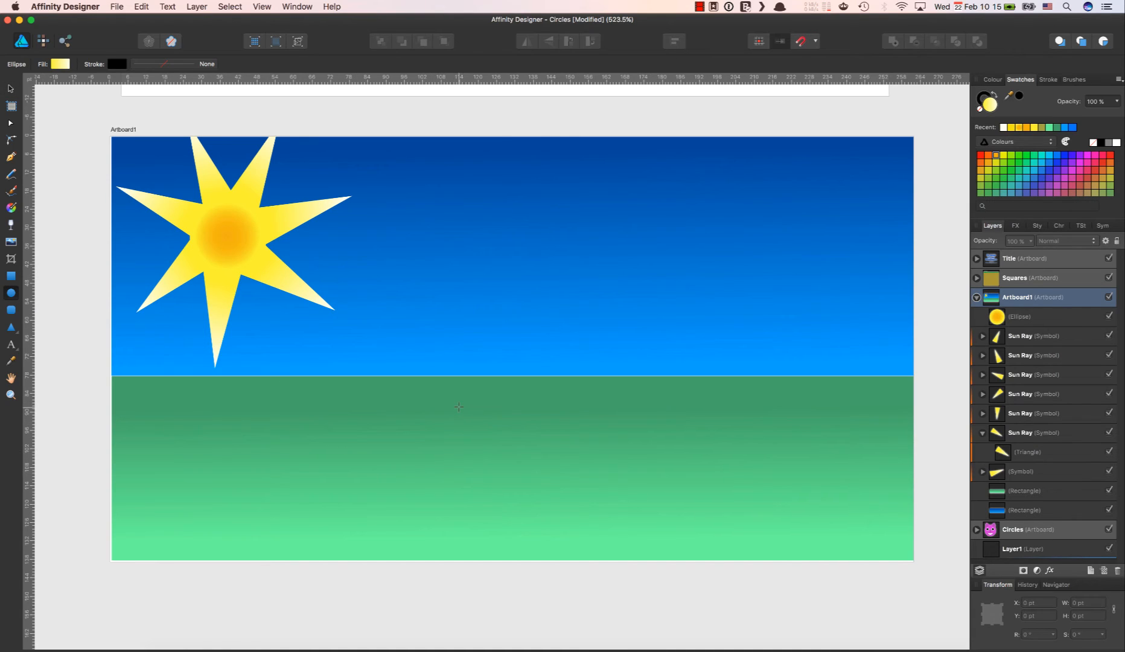
pyautogui.moveTo(459, 407); pyautogui.dragTo(507, 506)
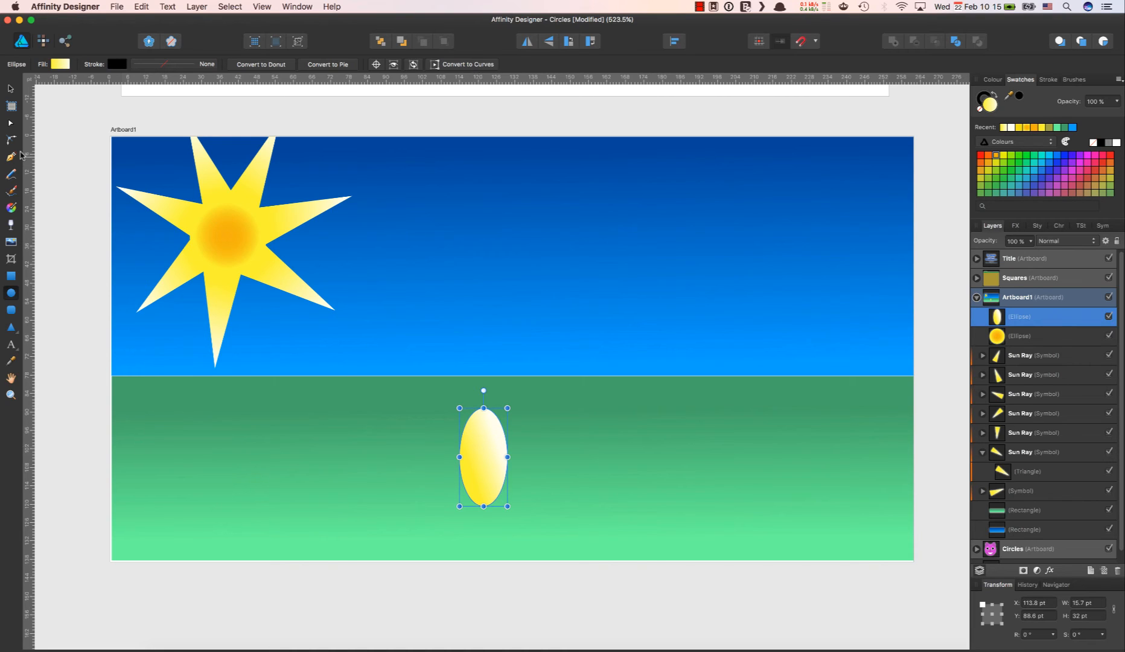
pyautogui.click(11, 88)
pyautogui.moveTo(488, 466); pyautogui.dragTo(462, 481)
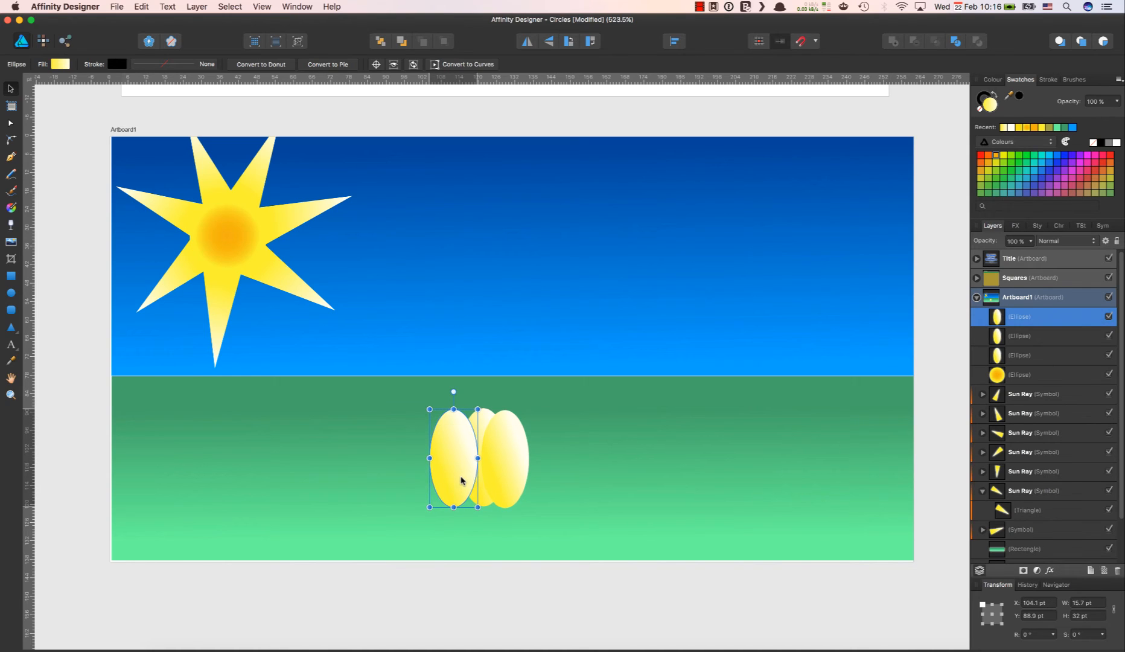
pyautogui.click(602, 472)
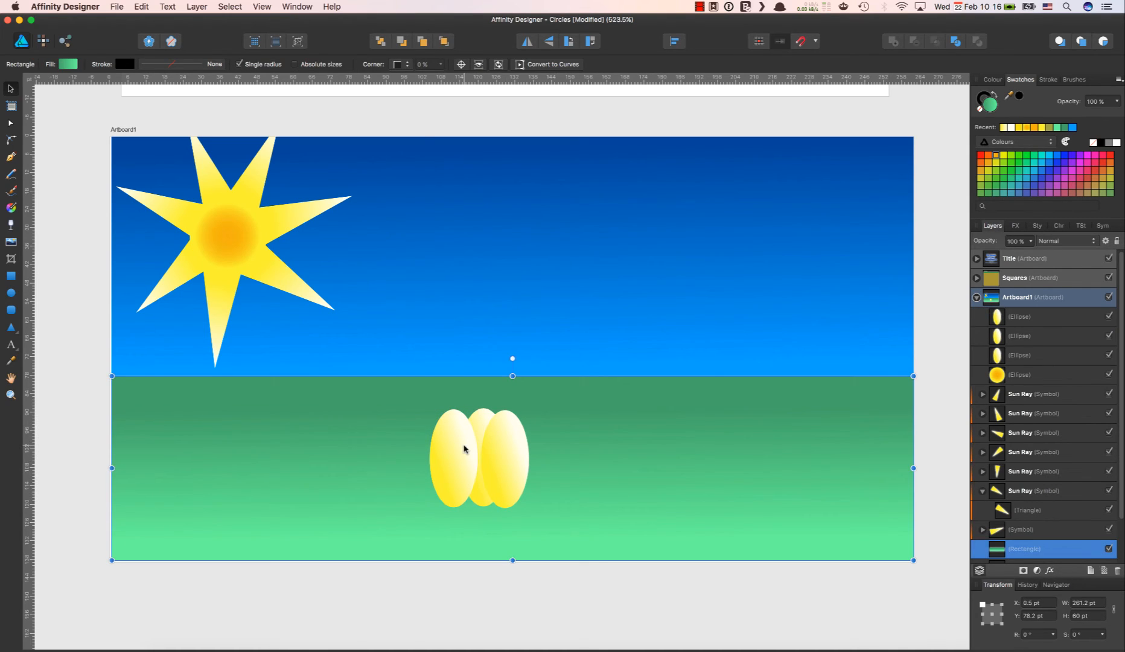
# Step: Change the leftmost ellipse's gradient fill from Linear to Elliptical
pyautogui.click(454, 482)
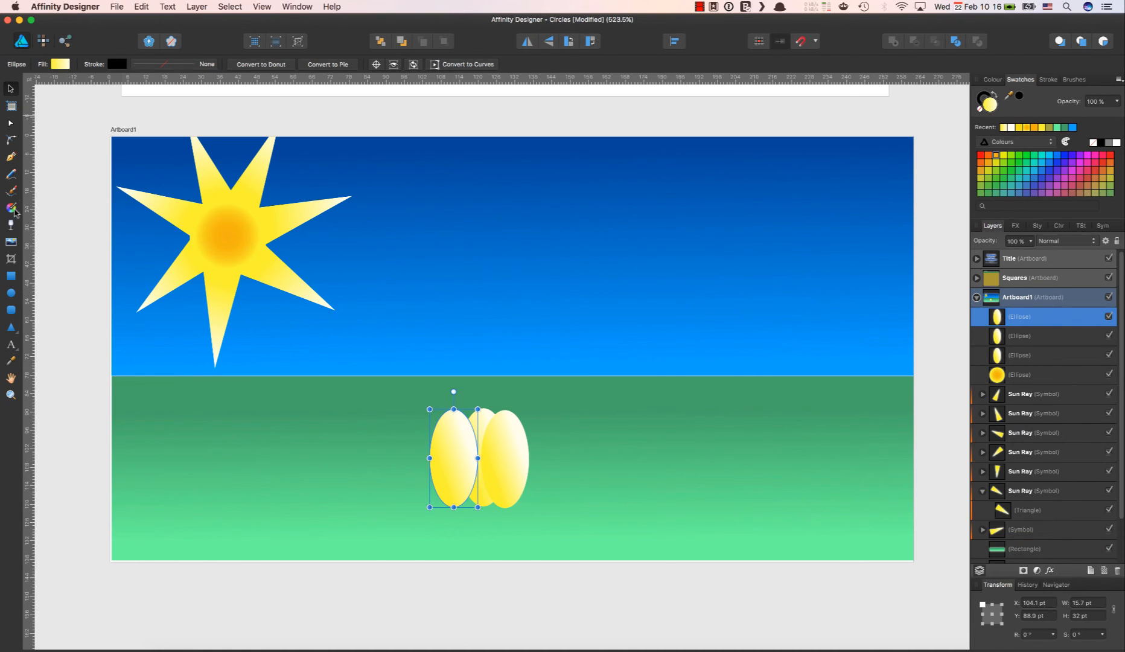
pyautogui.click(14, 208)
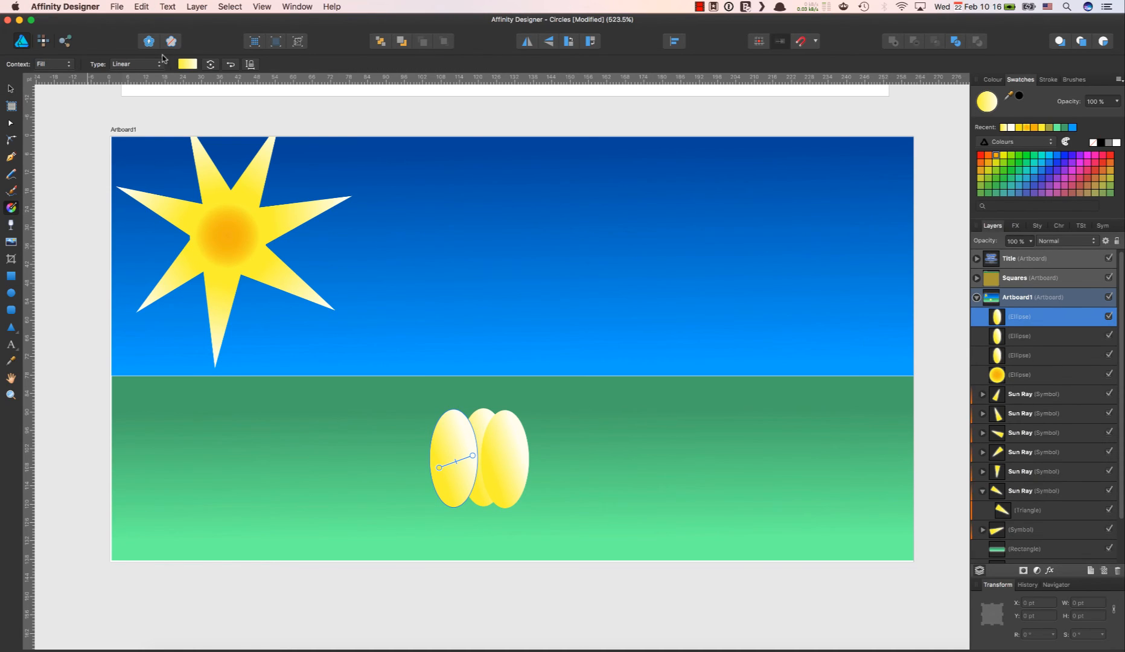
pyautogui.click(144, 70)
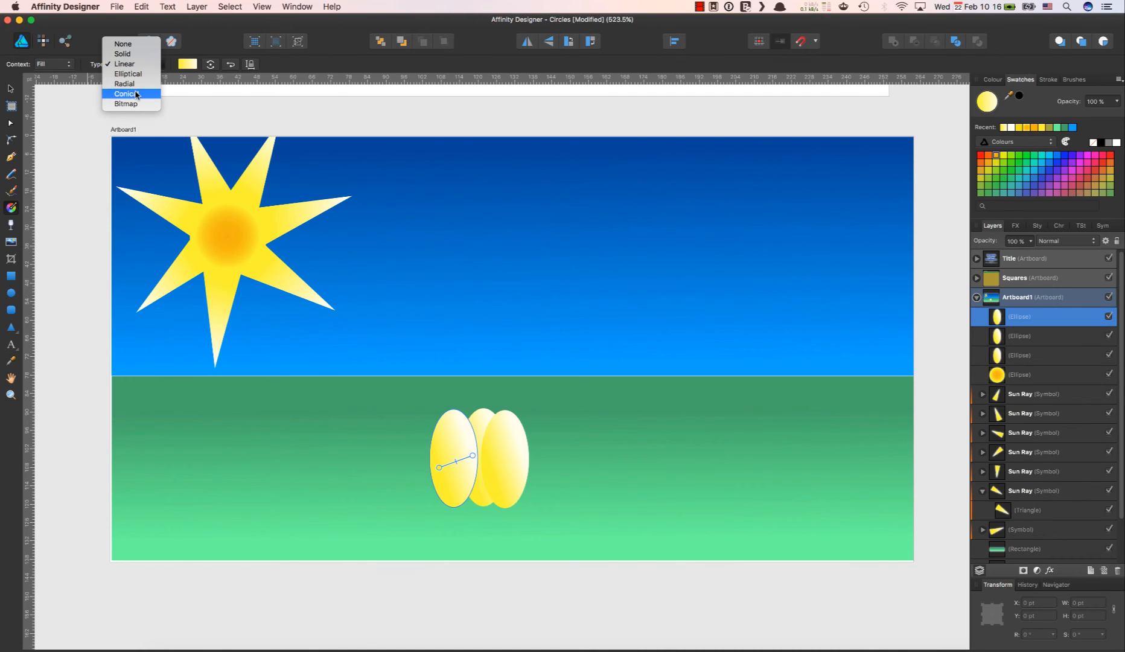
pyautogui.click(137, 75)
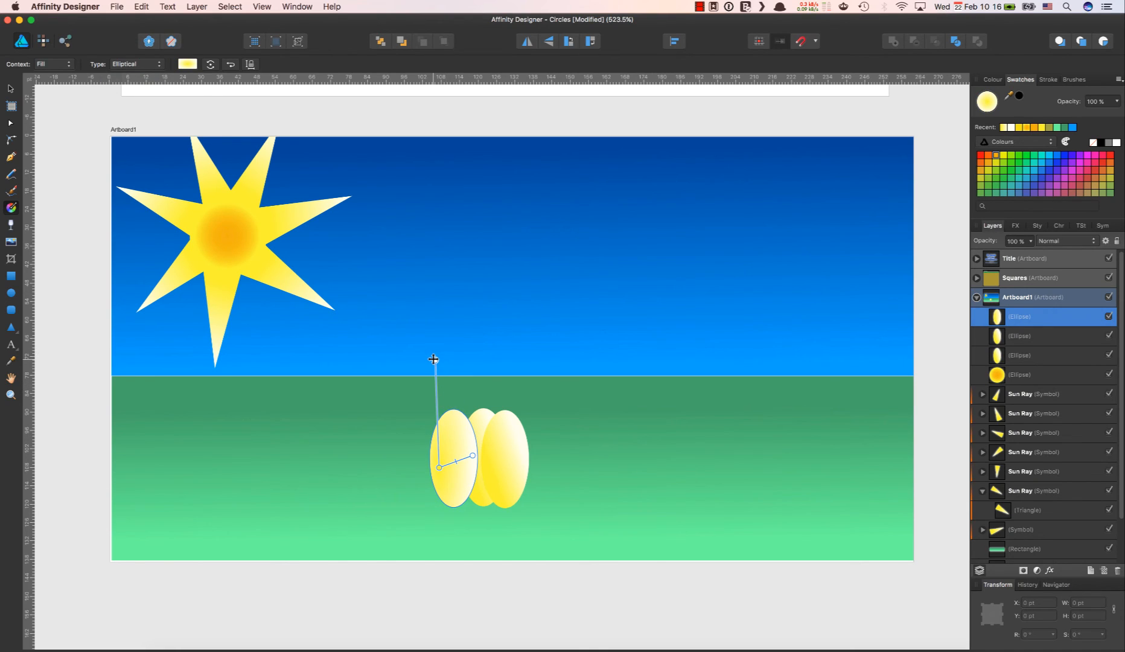
# Step: Centre the elliptical gradient in the leftmost ellipse and stretch its two axes to the lower and left edges, with yellow in the middle
pyautogui.moveTo(435, 359); pyautogui.dragTo(509, 461)
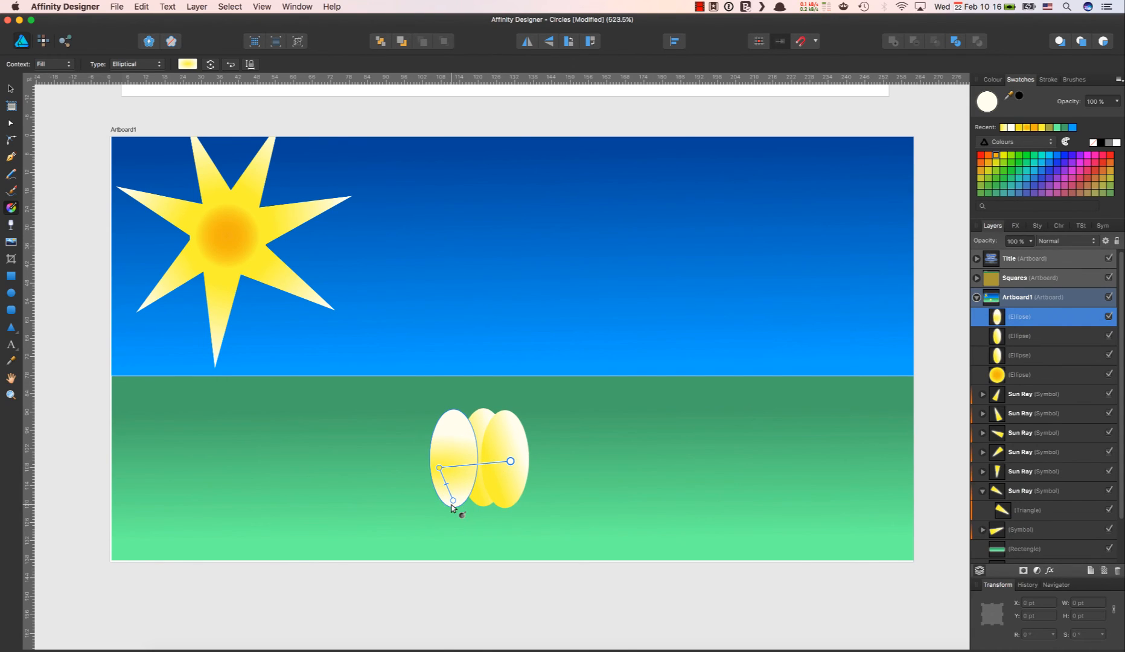
pyautogui.moveTo(453, 498); pyautogui.dragTo(454, 457)
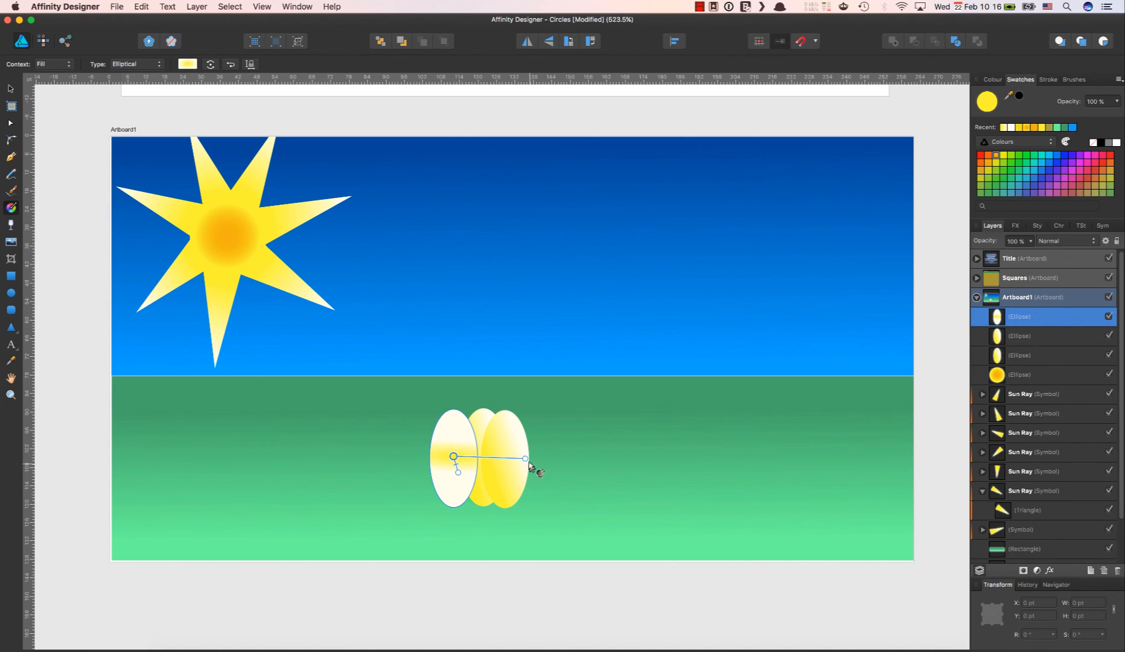
pyautogui.moveTo(526, 458); pyautogui.dragTo(454, 496)
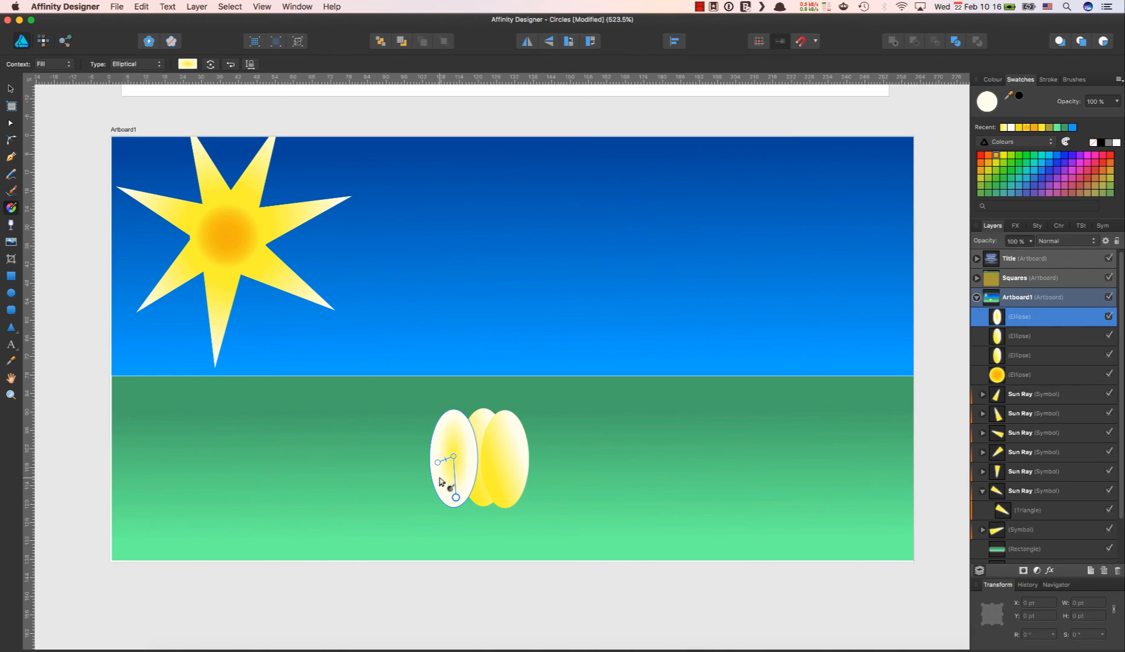
pyautogui.moveTo(435, 462); pyautogui.dragTo(434, 466)
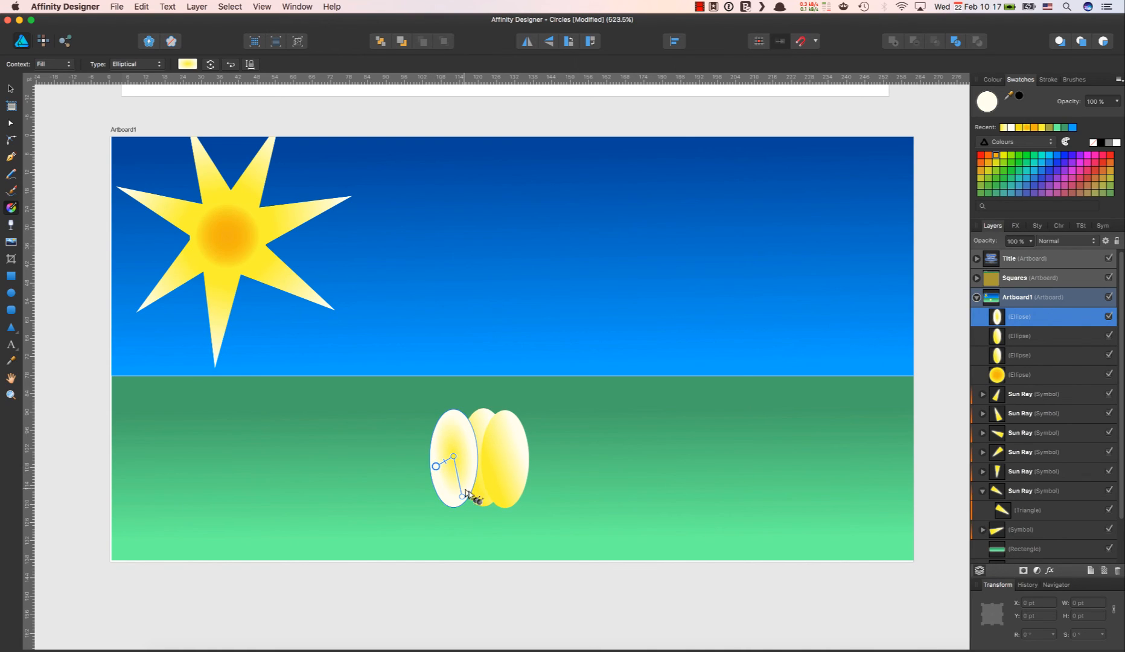
pyautogui.moveTo(462, 496); pyautogui.dragTo(431, 468)
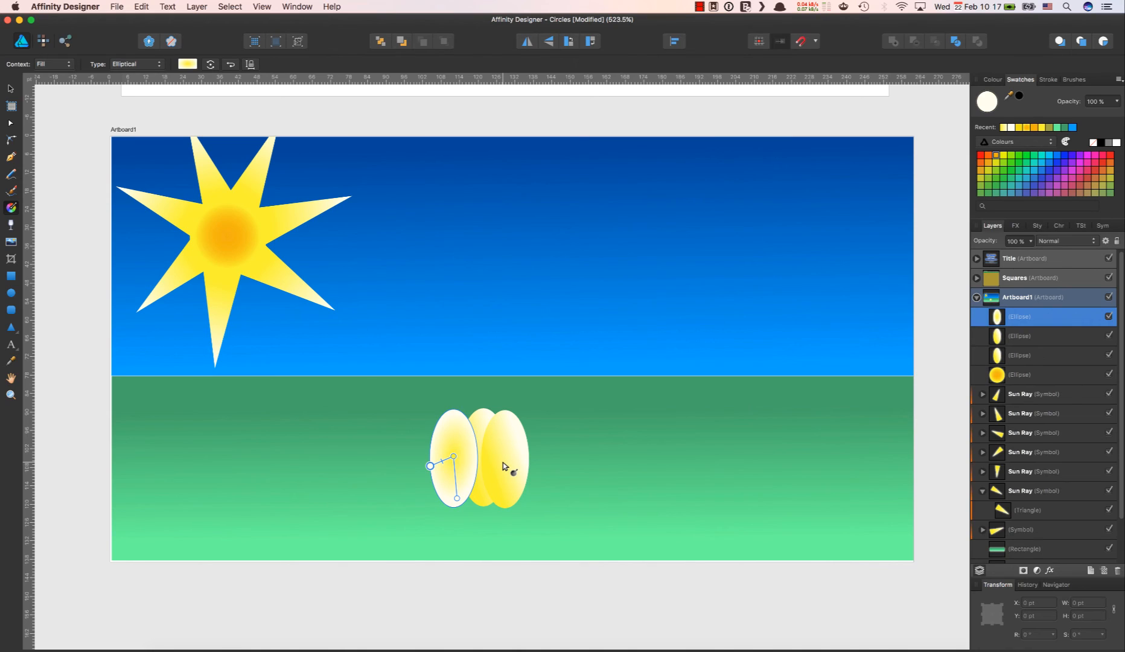
# Step: Delete the two ellipses with linear gradients, keeping only the one with the elliptical gradient
pyautogui.click(503, 465)
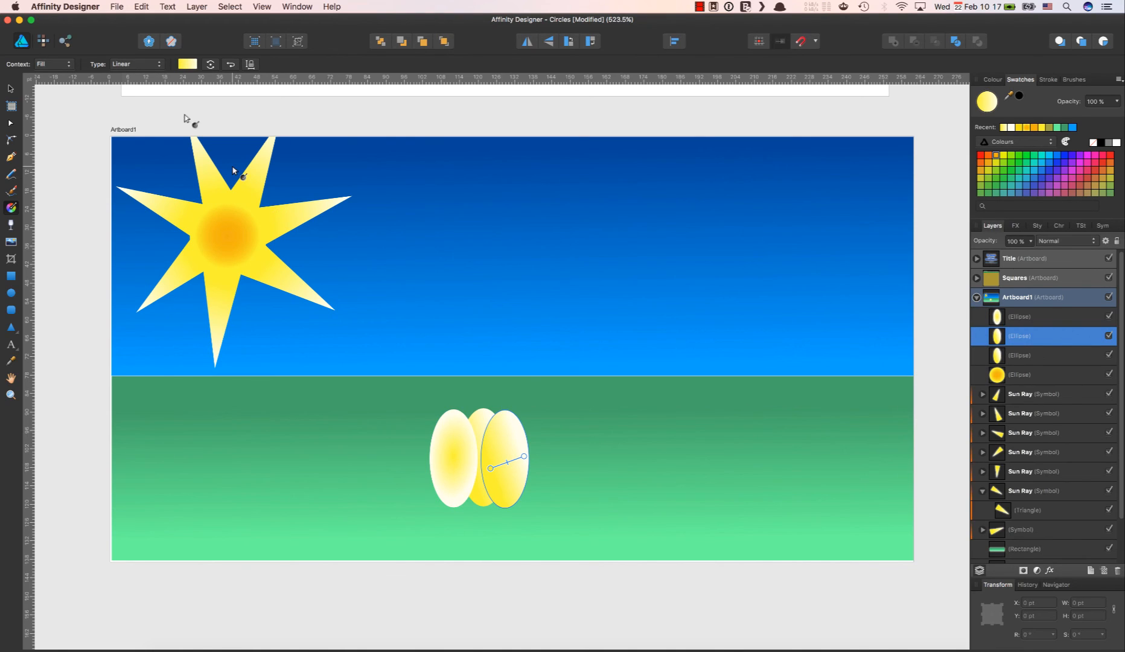
pyautogui.press('v')
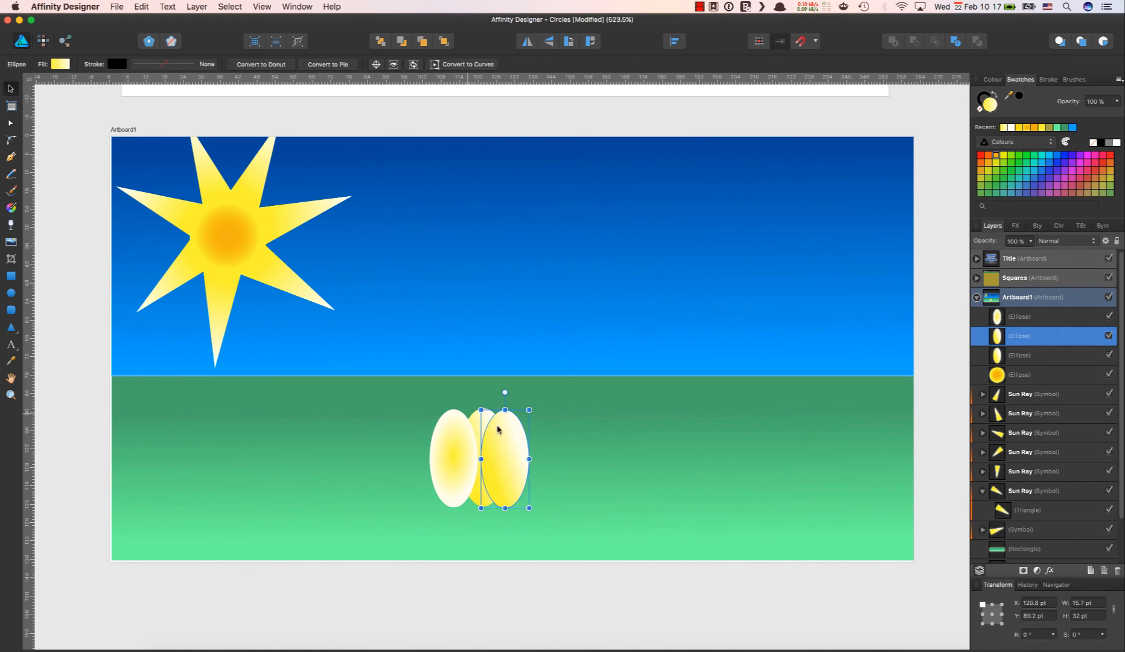
pyautogui.press('Delete')
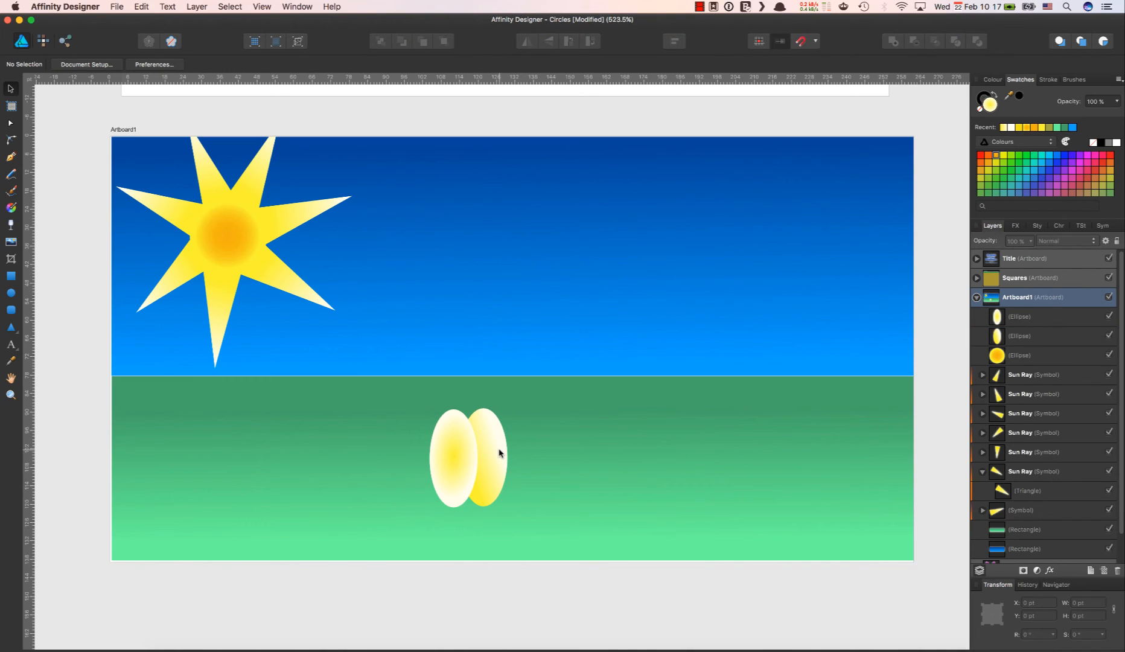
pyautogui.click(500, 452)
pyautogui.press('Delete')
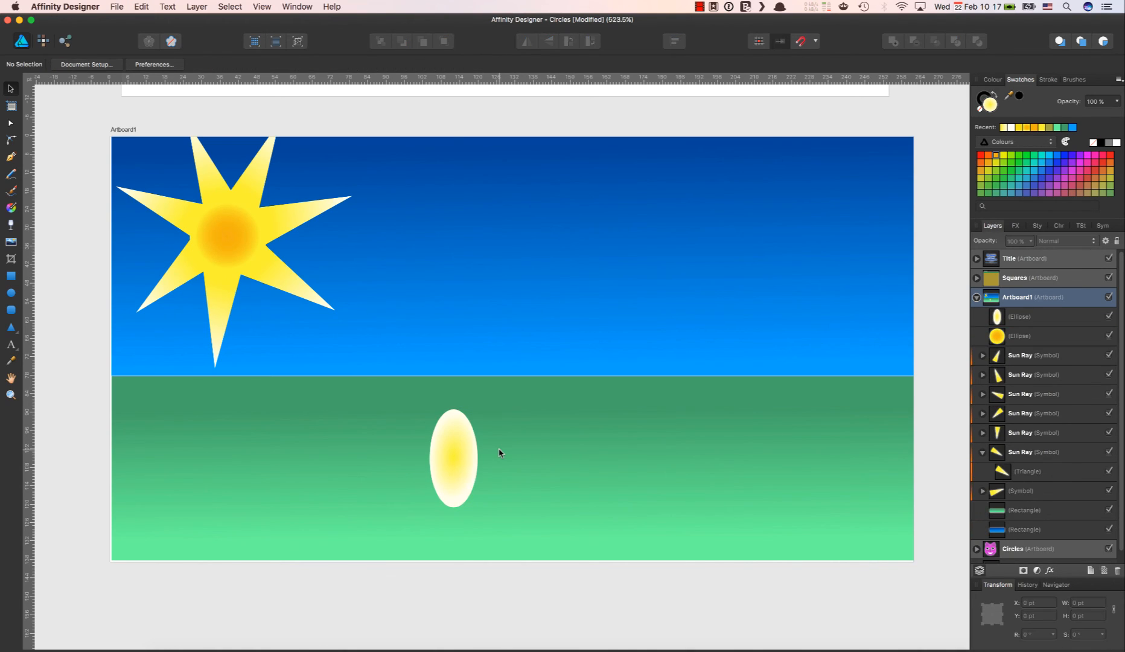